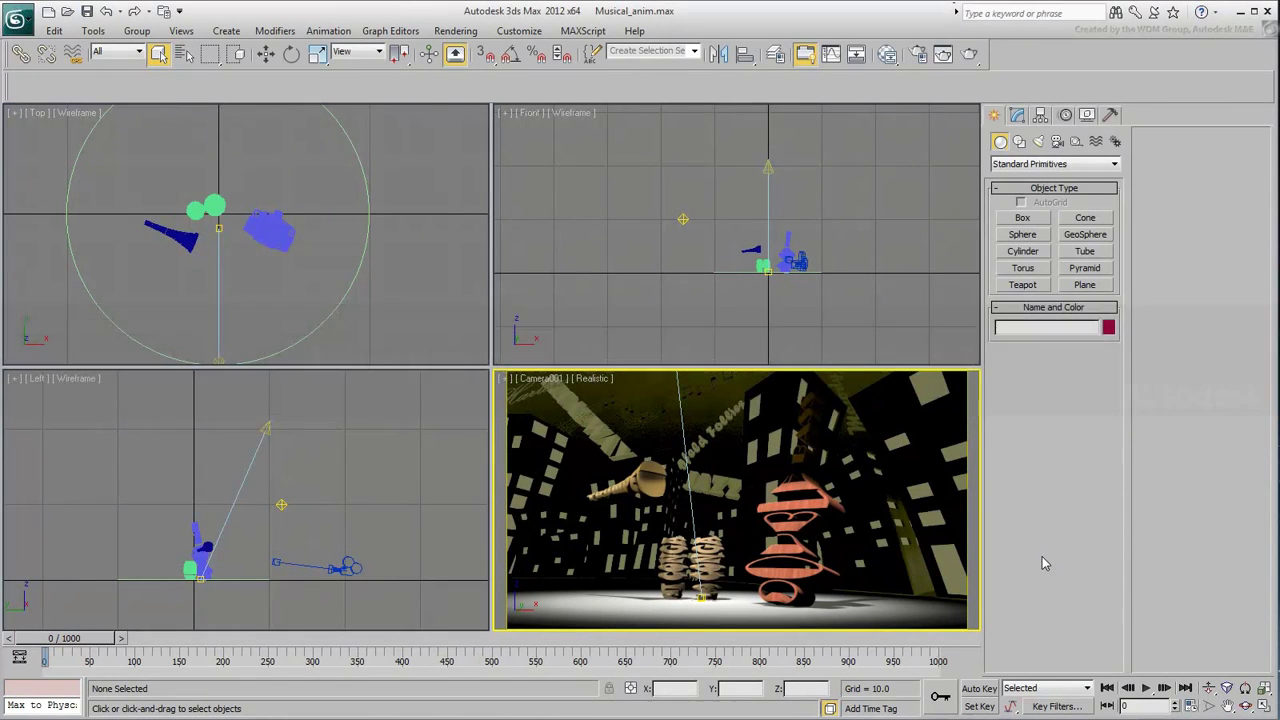
- Frame the trumpet in Top, Front and Left views, hide the camera background, and test-render
left_click(172, 236)
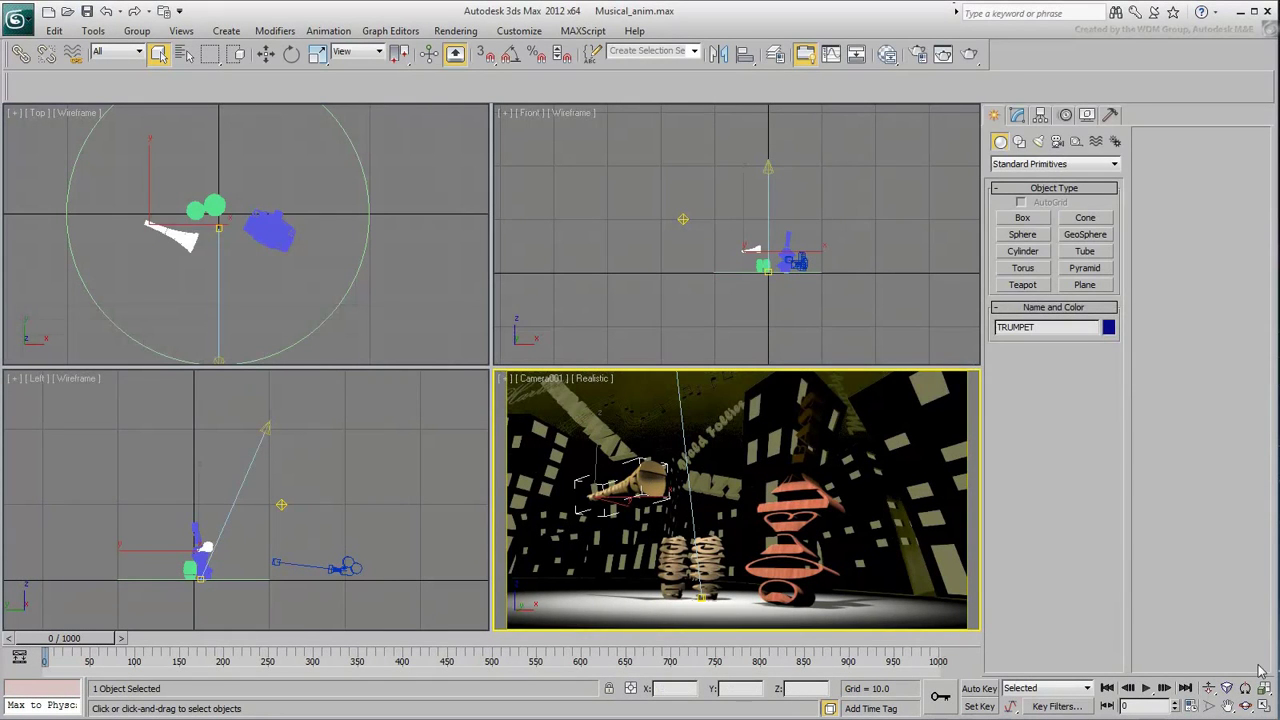
left_click(1266, 705)
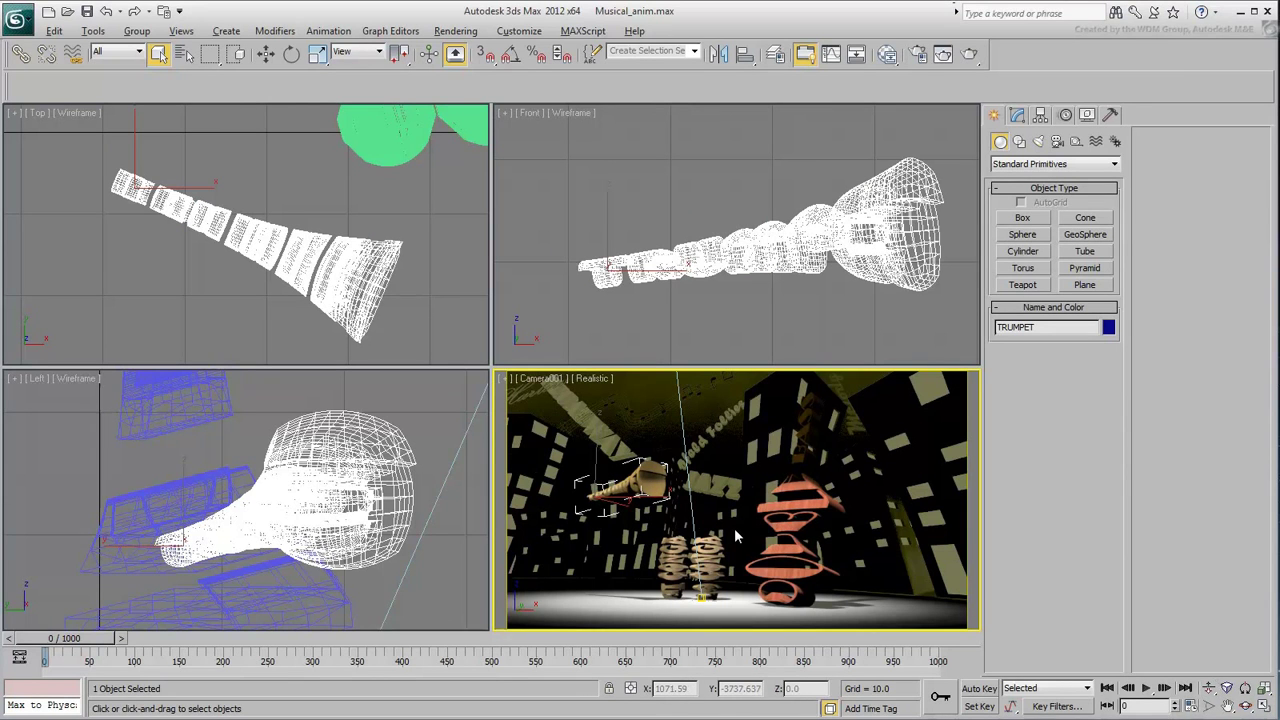
key("alt+b")
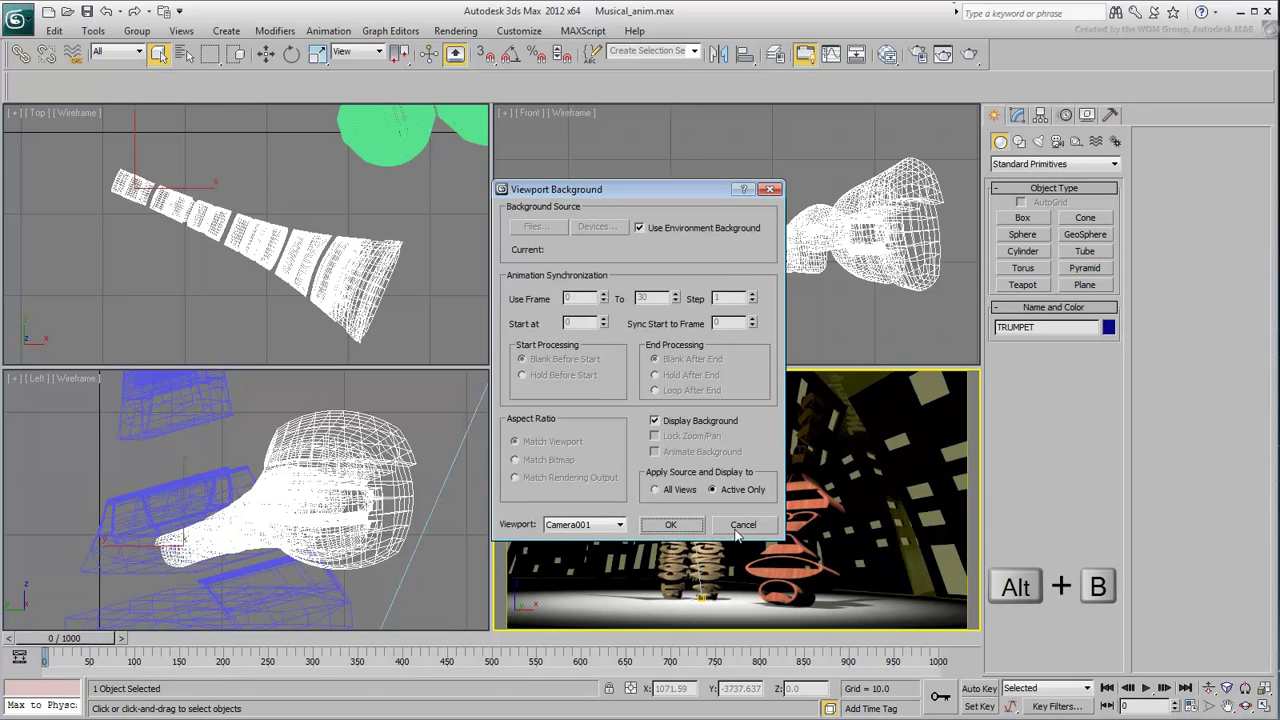
left_click(700, 422)
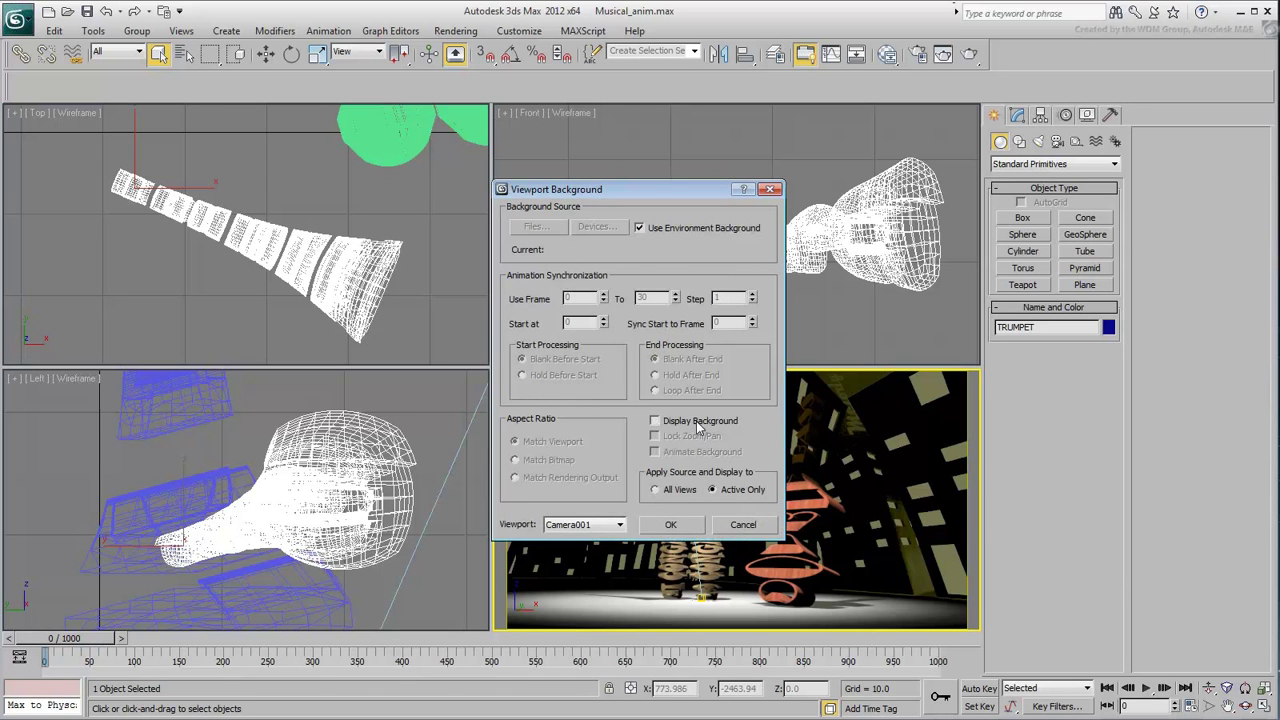
left_click(670, 525)
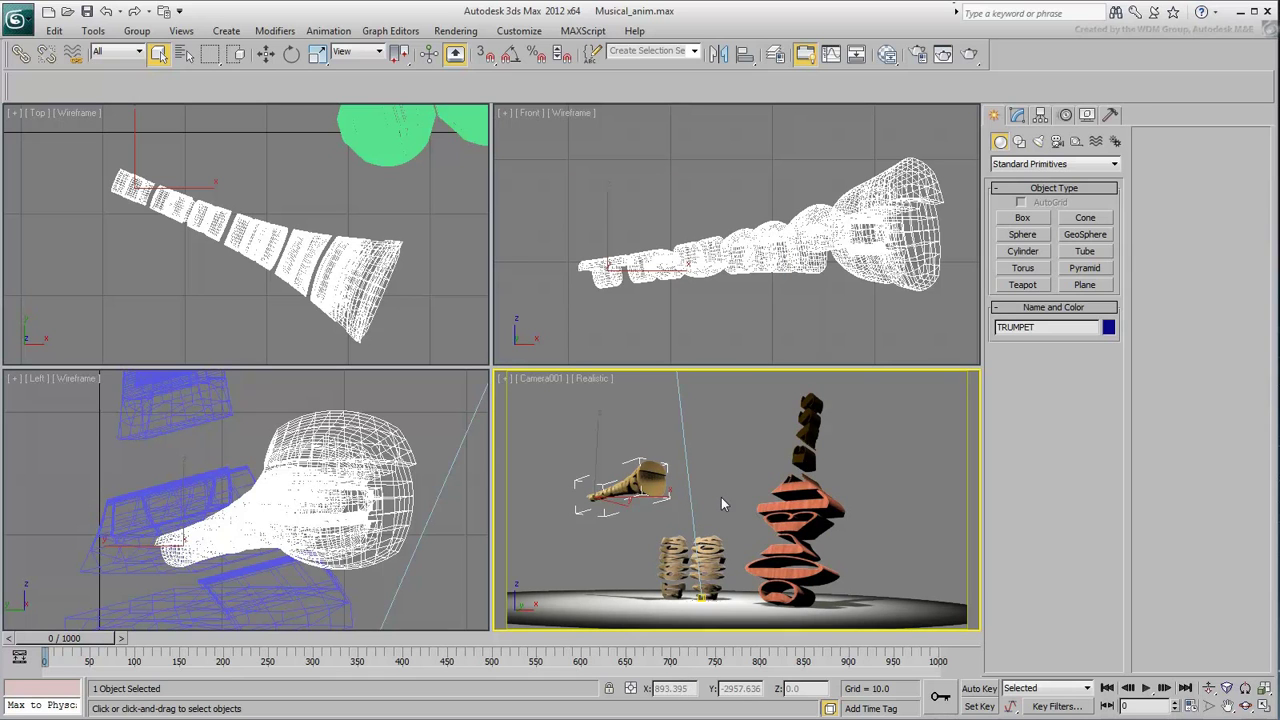
left_click(969, 55)
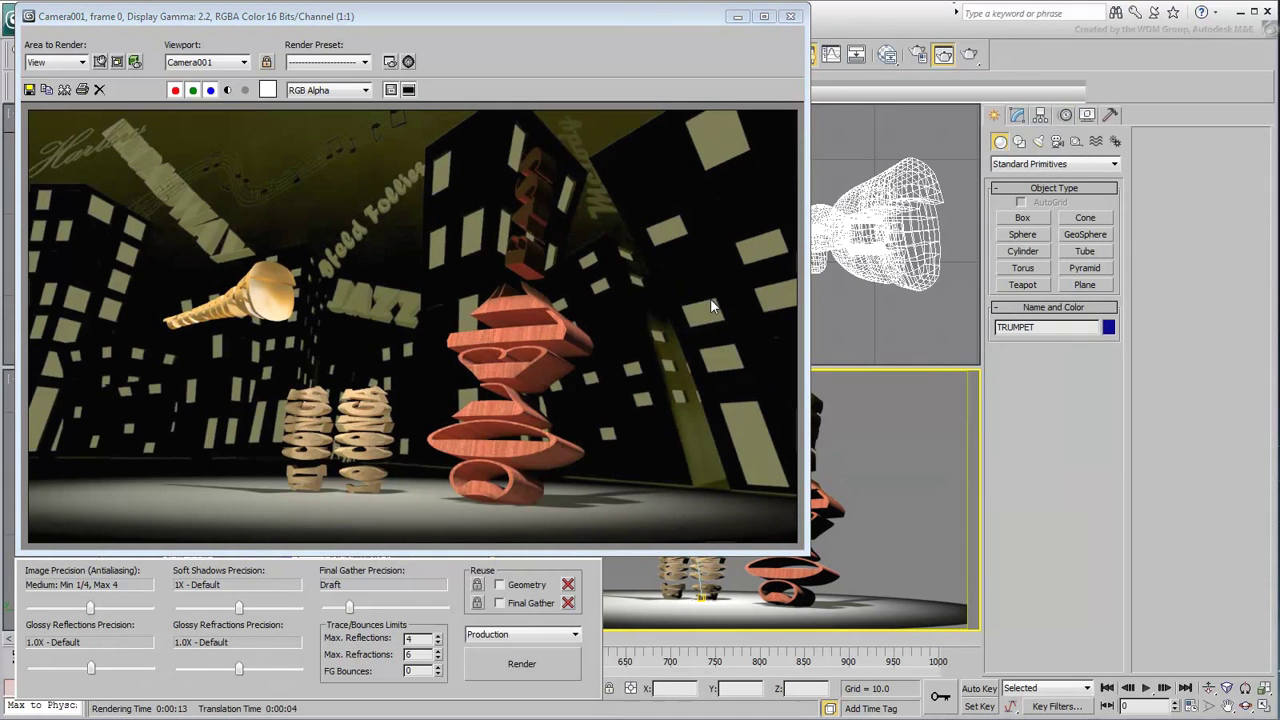
left_click(790, 17)
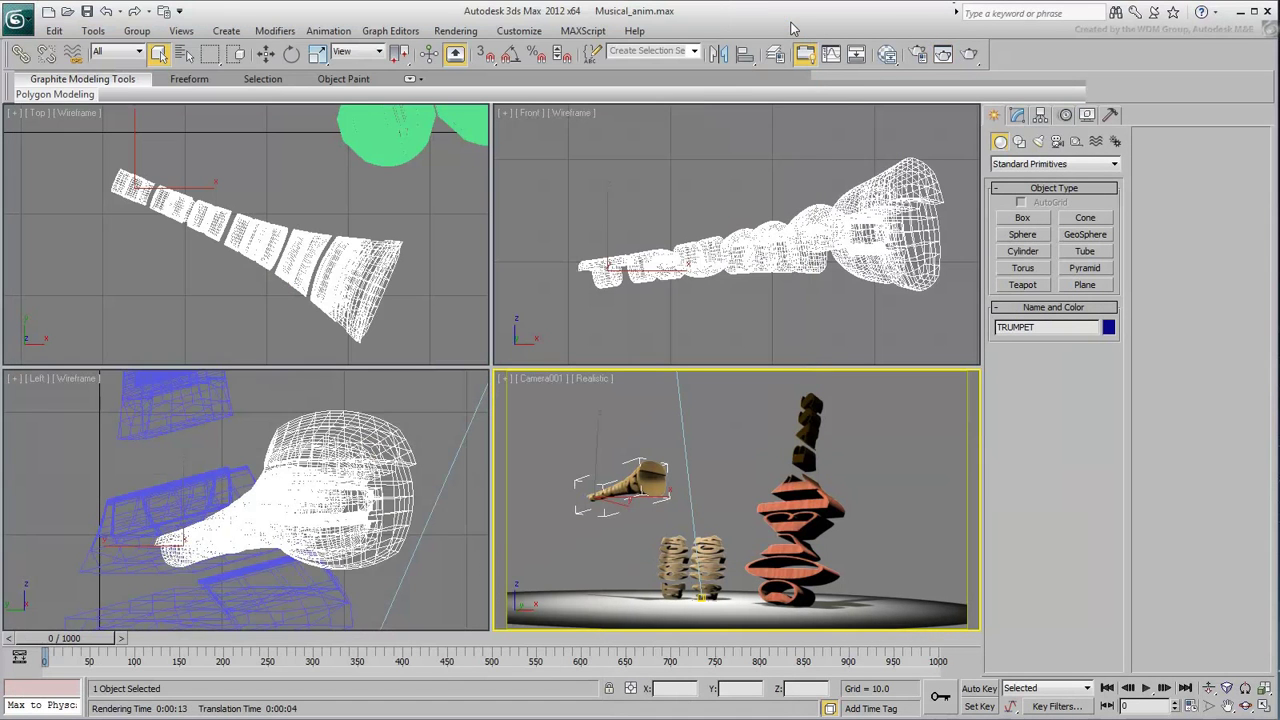
- Add a Stretch modifier to the trumpet, try the Stretch value, and set the axis to X
left_click(1017, 115)
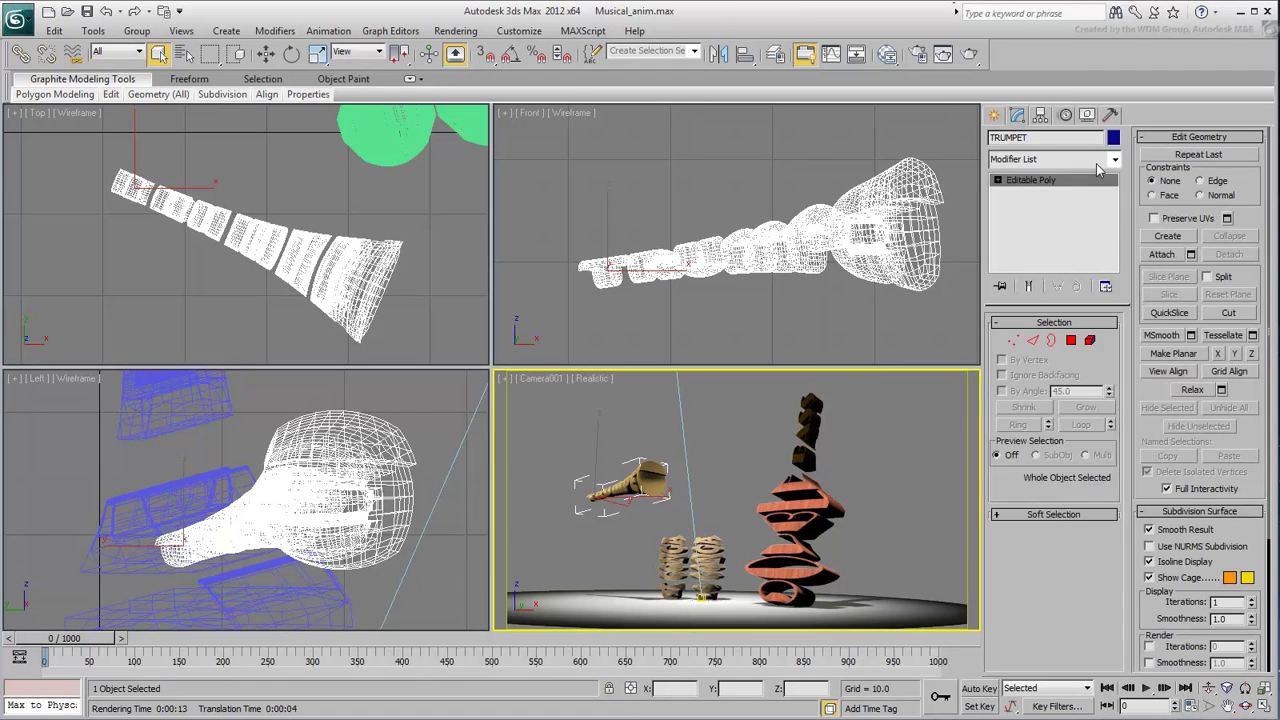
left_click(1103, 163)
scroll(1050, 450, "down", 10)
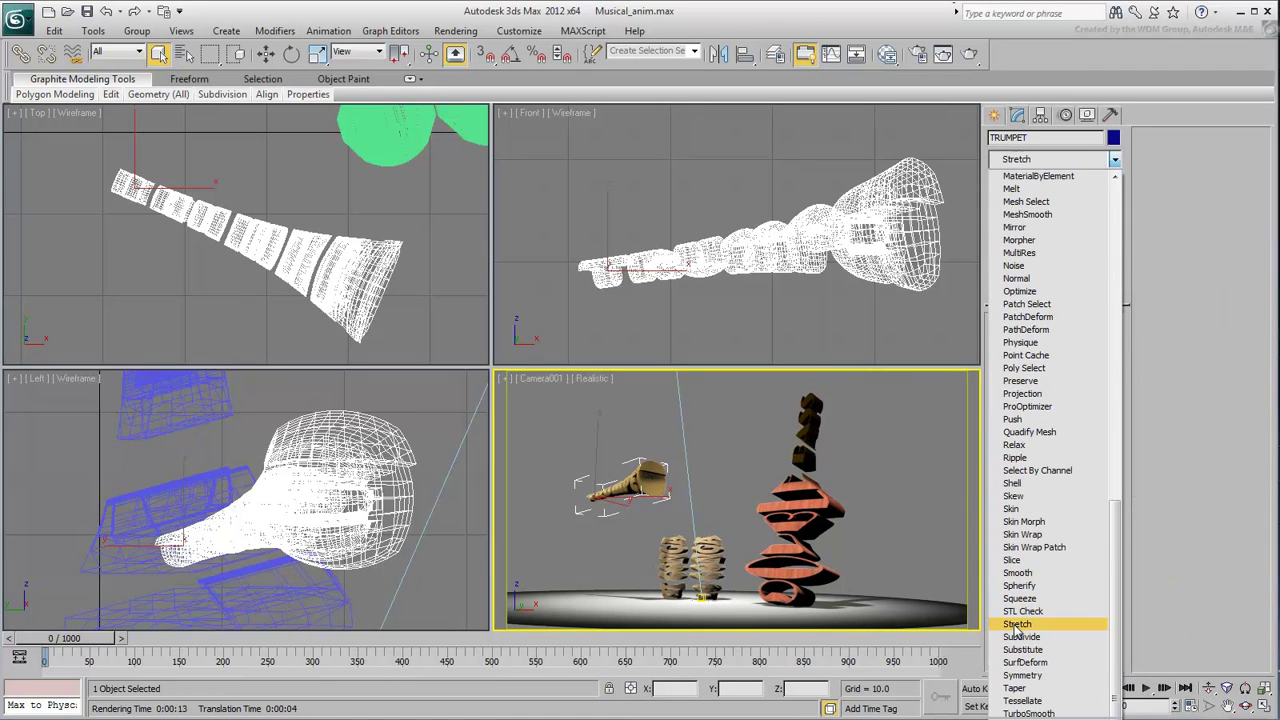
left_click(1014, 624)
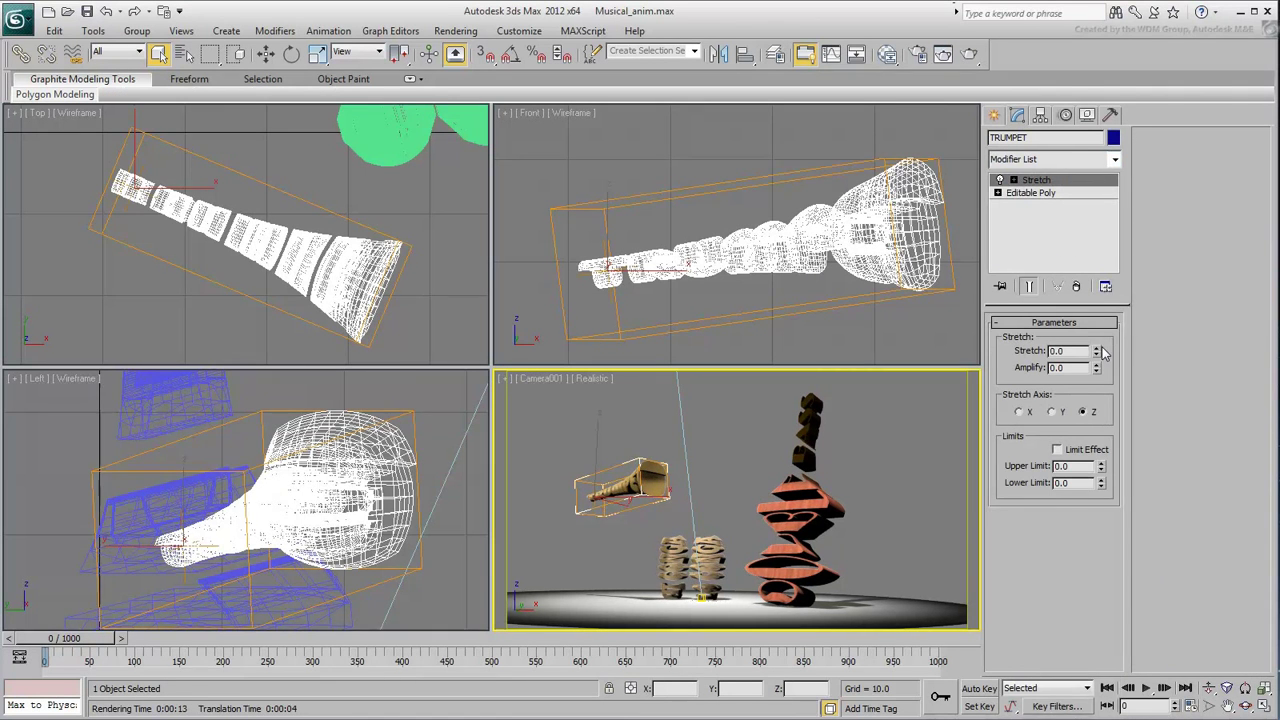
left_click_drag(1097, 353, 1097, 355)
left_click(1019, 411)
- Open the Curve Editor and expand the trumpet's Modified Object > Stretch track
right_click(645, 472)
left_click(680, 580)
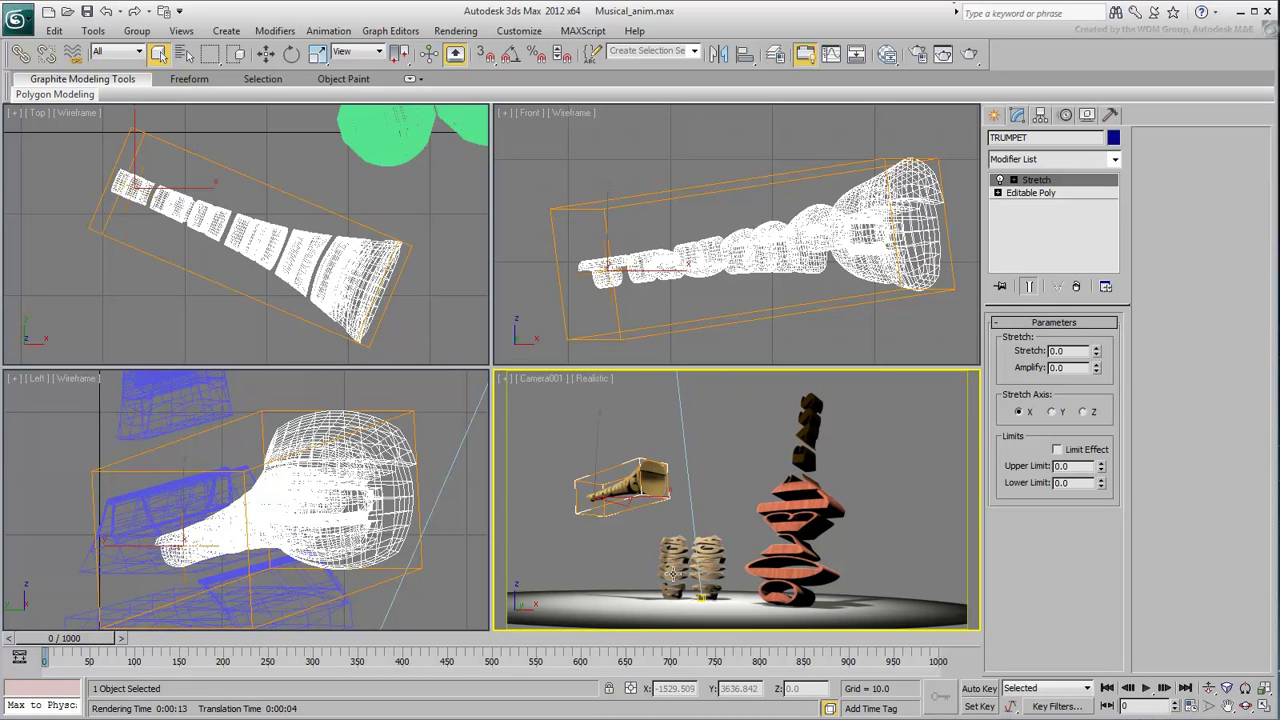
left_click_drag(600, 358, 580, 410)
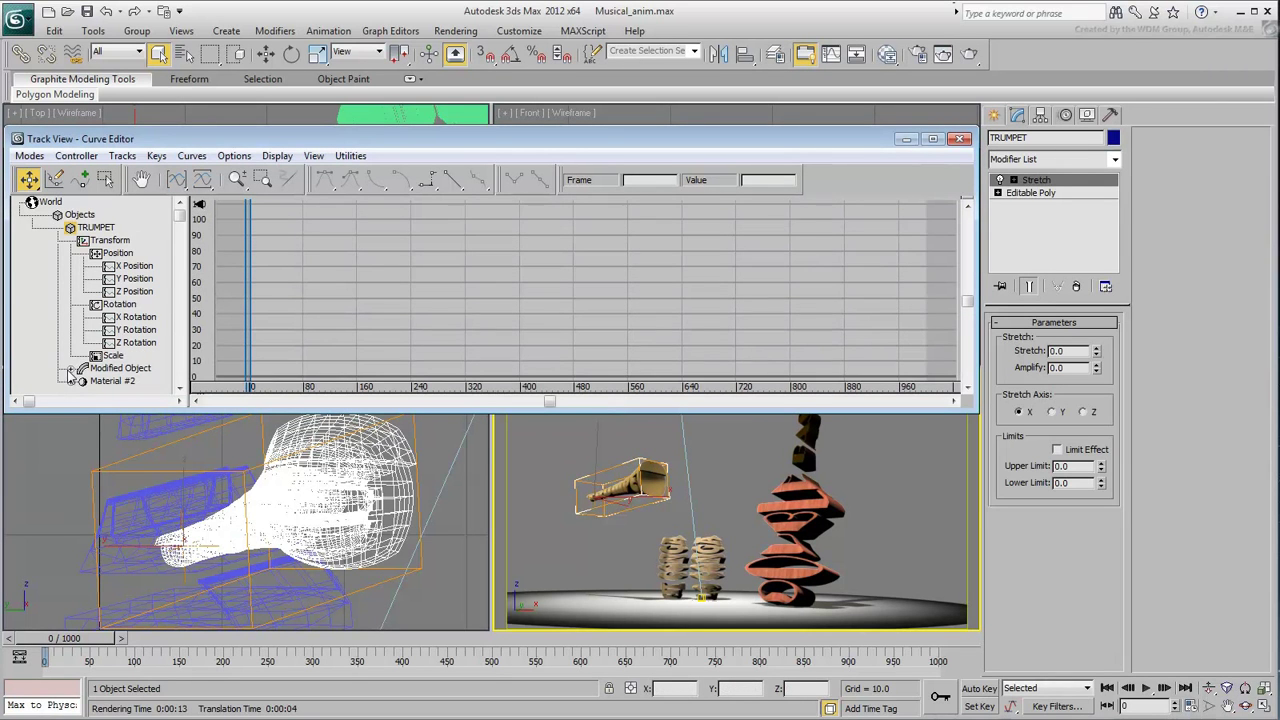
left_click(71, 370)
left_click(58, 266)
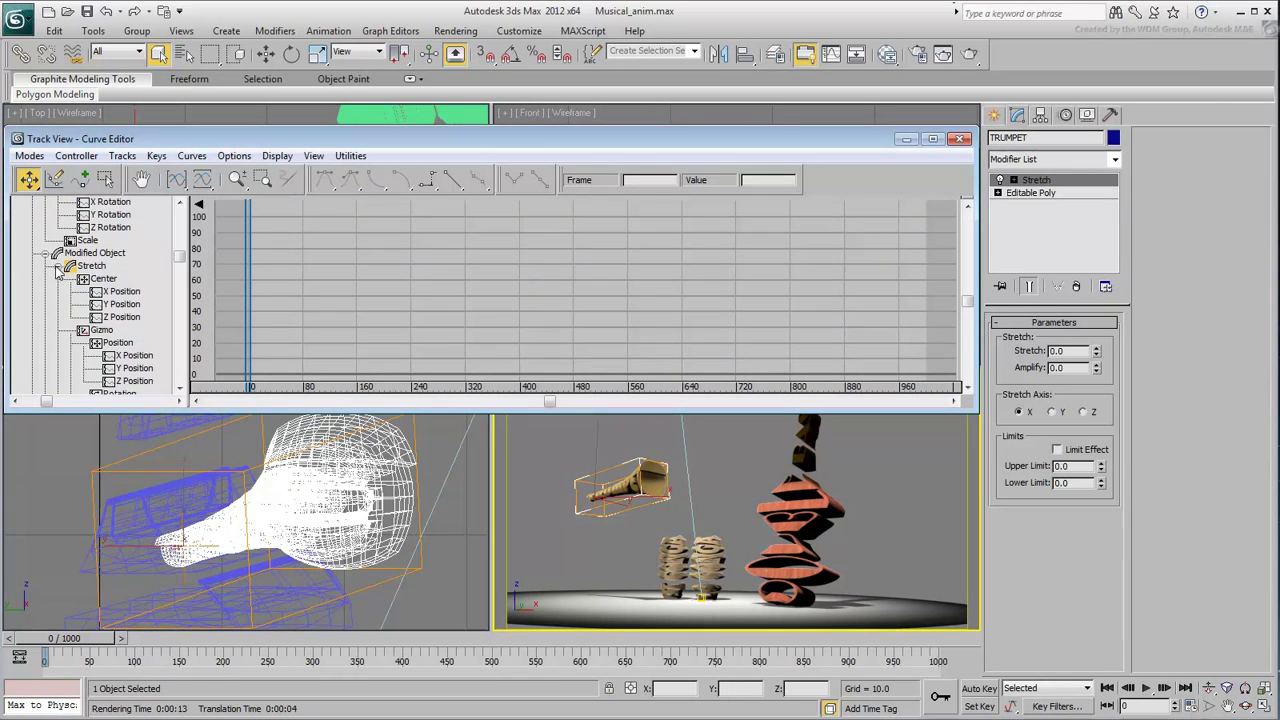
scroll(25, 300, "down", 5)
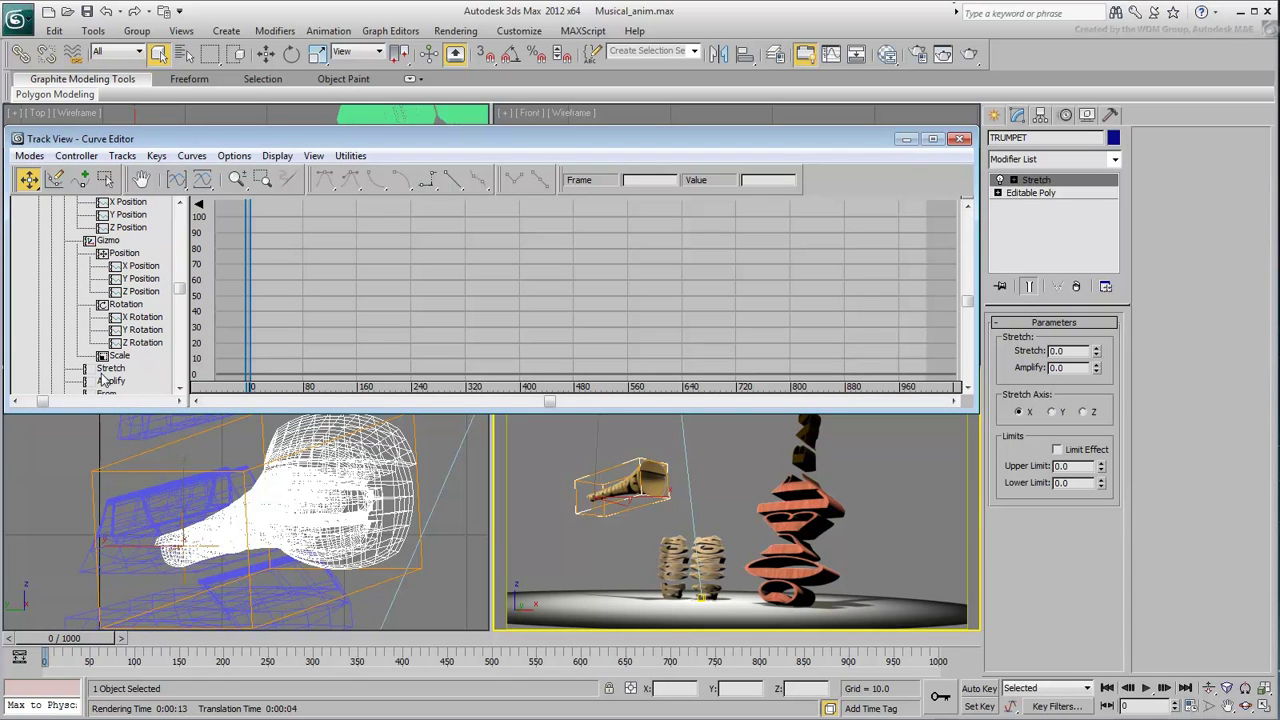
left_click(108, 369)
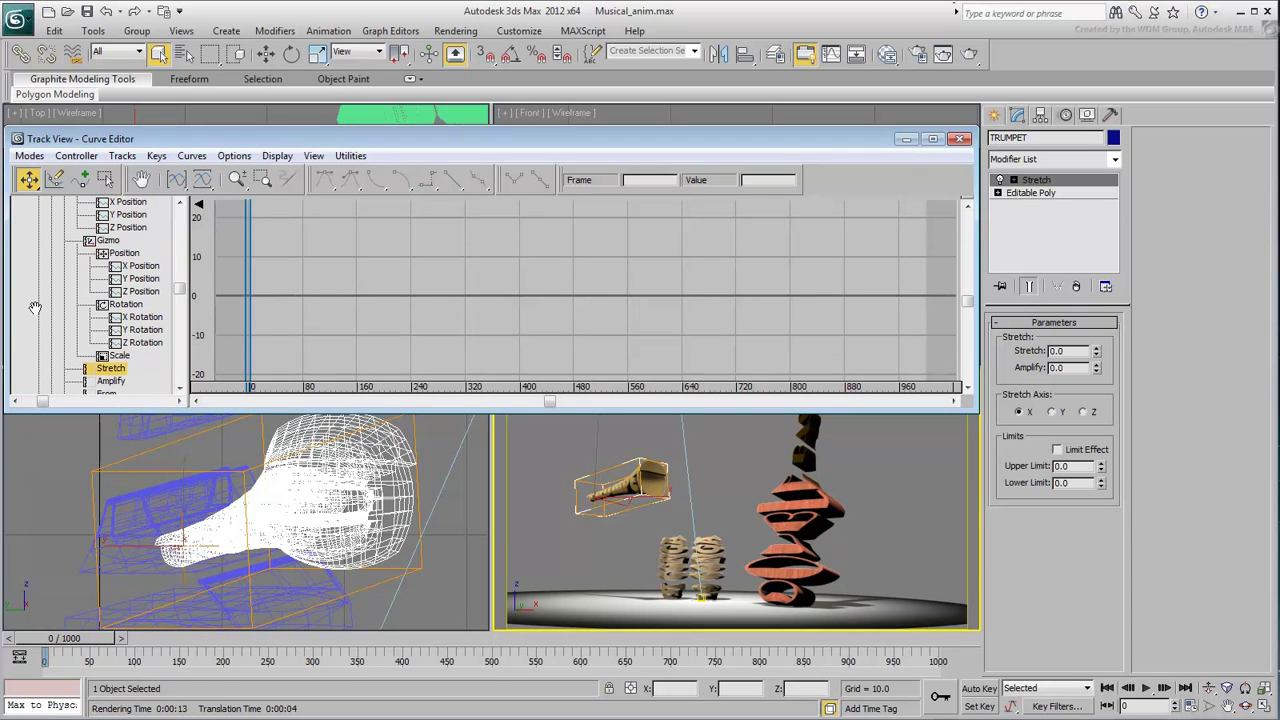
- Assign an AudioFloat controller to the Stretch track
right_click(110, 368)
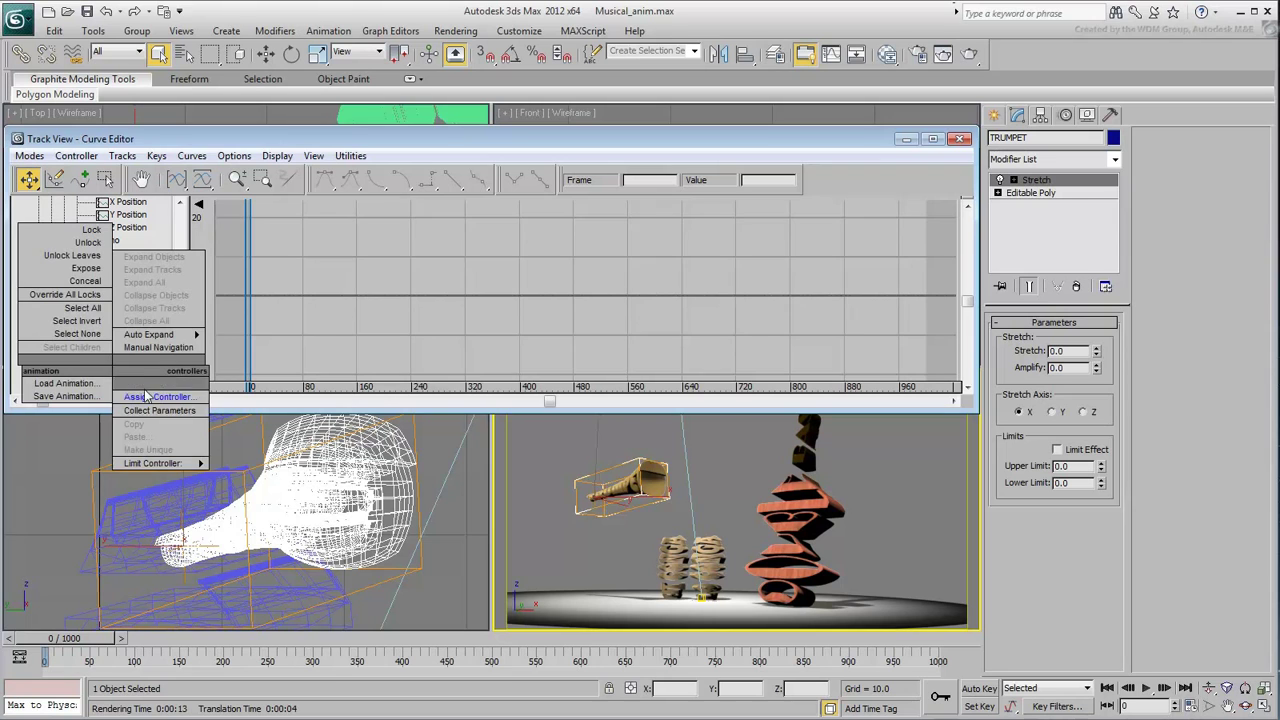
left_click(145, 397)
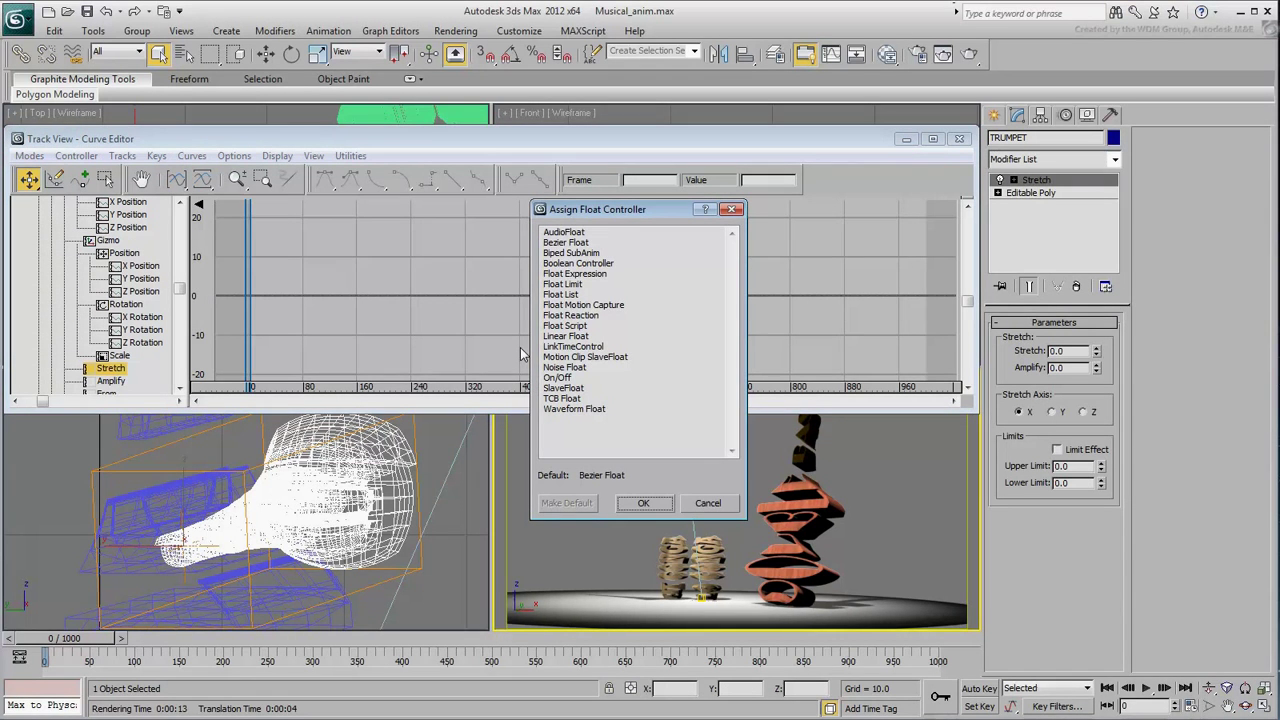
left_click(564, 232)
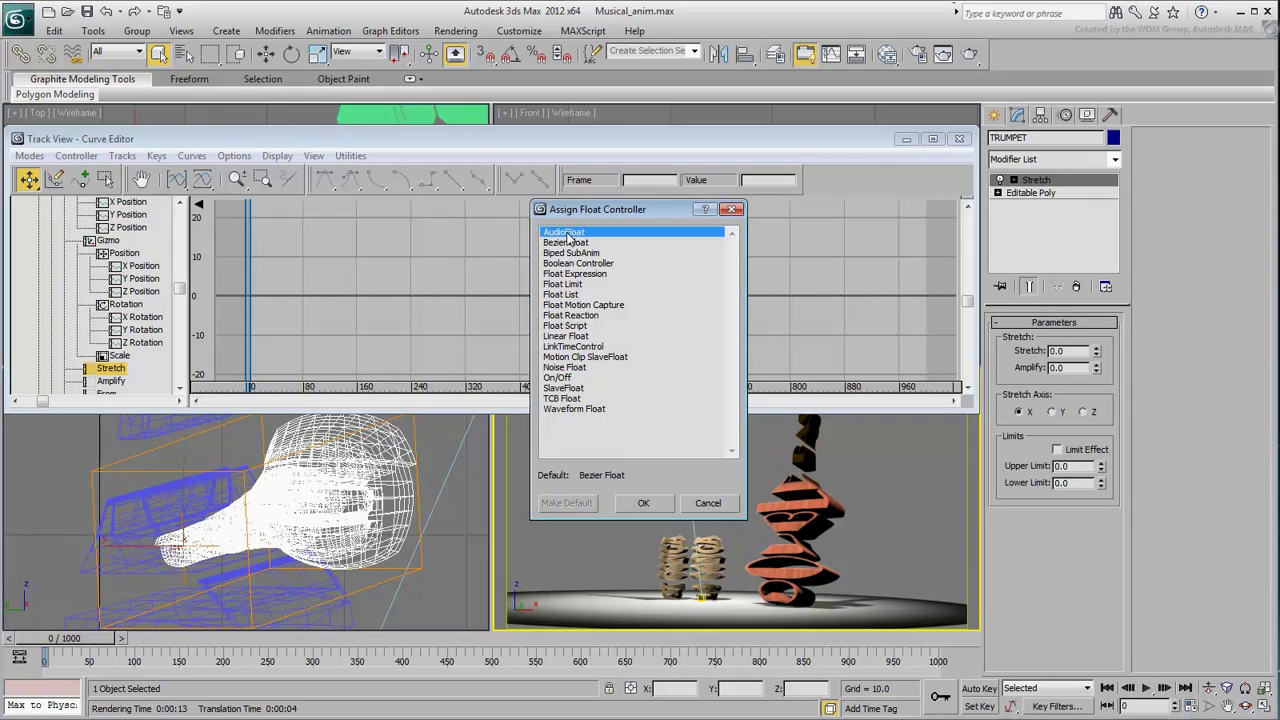
left_click(641, 503)
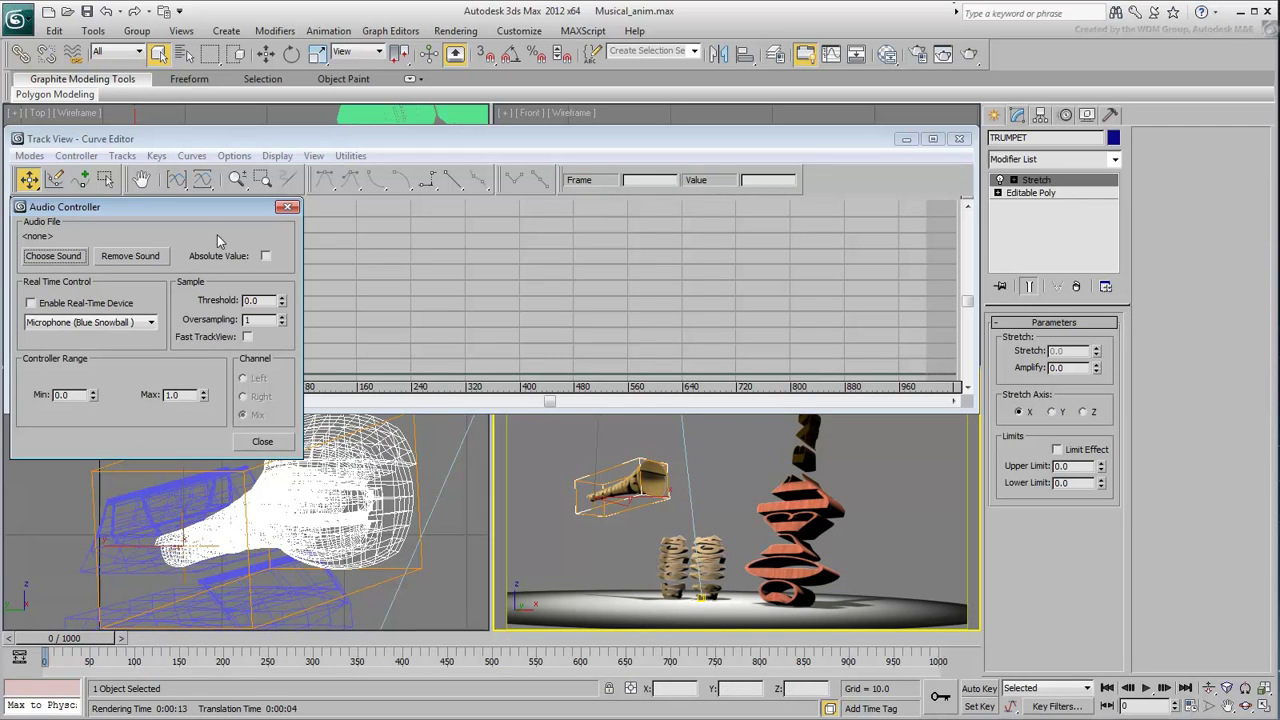
- Load trumpet.wav as the Audio Controller's sound file
left_click(48, 257)
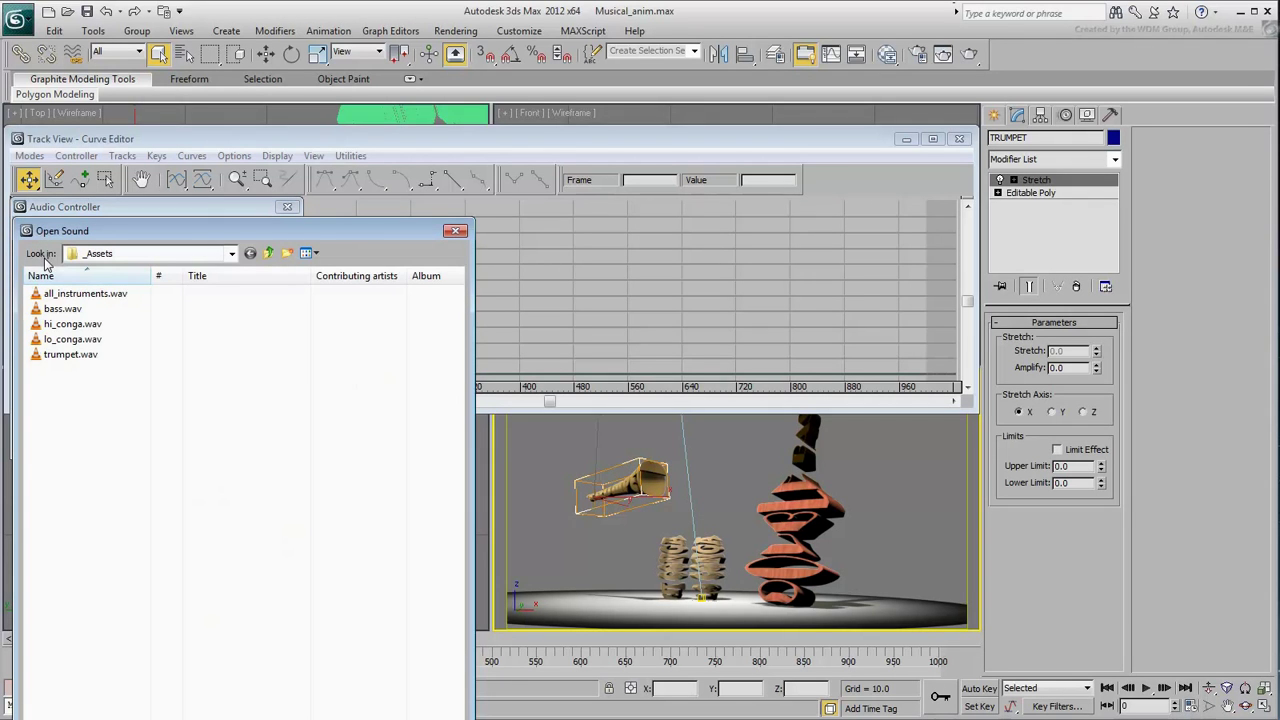
left_click(72, 355)
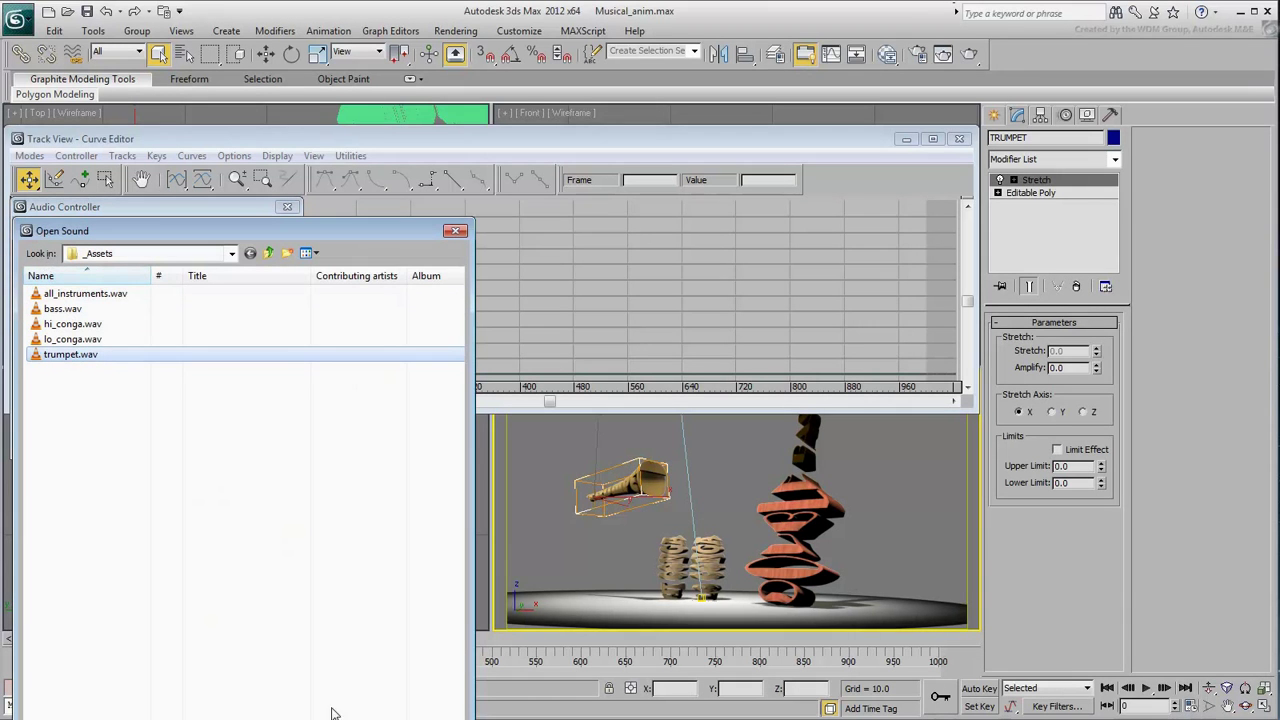
left_click(296, 697)
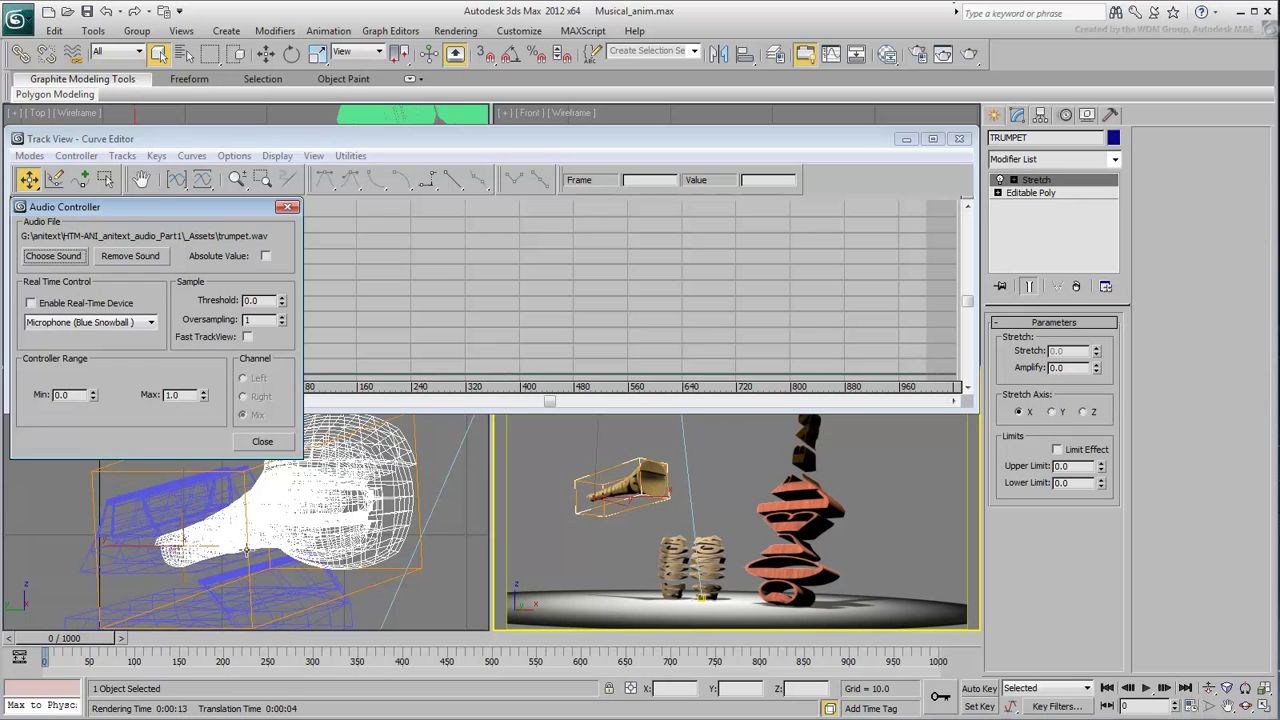
- Preview the audio-driven stretch, then stop and return to frame 0
left_click(1148, 690)
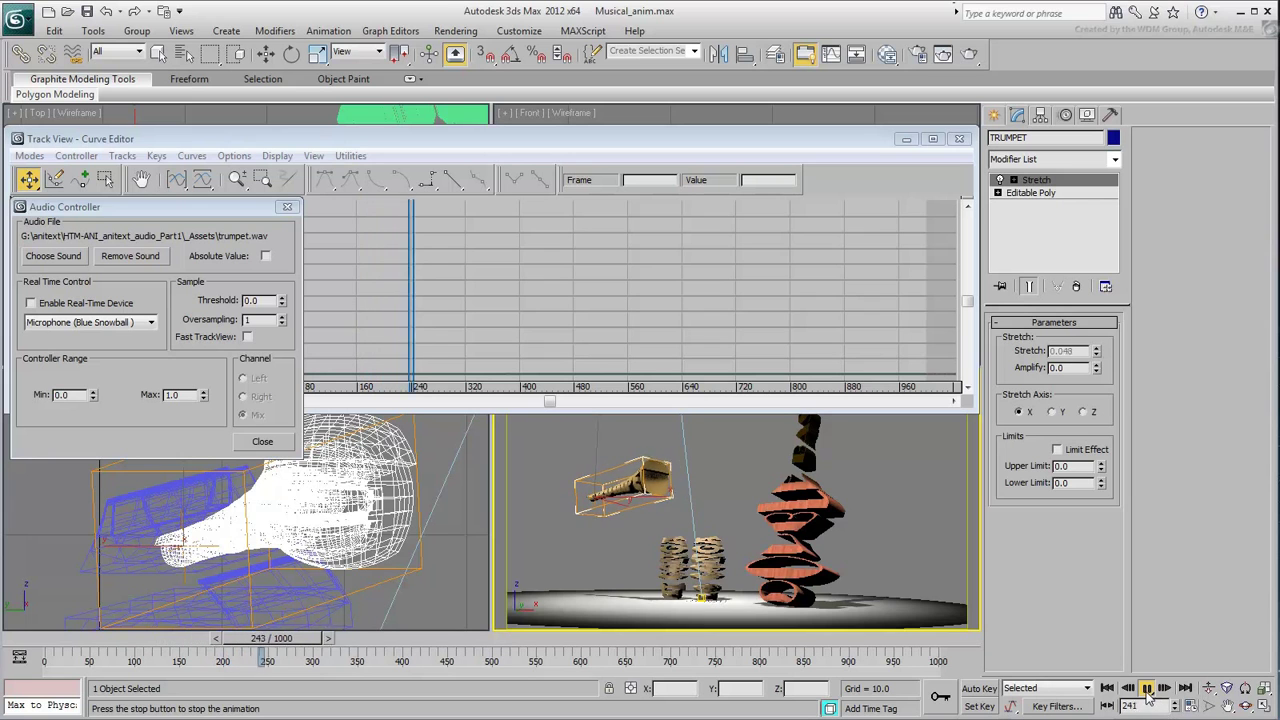
left_click(1147, 690)
left_click(1107, 688)
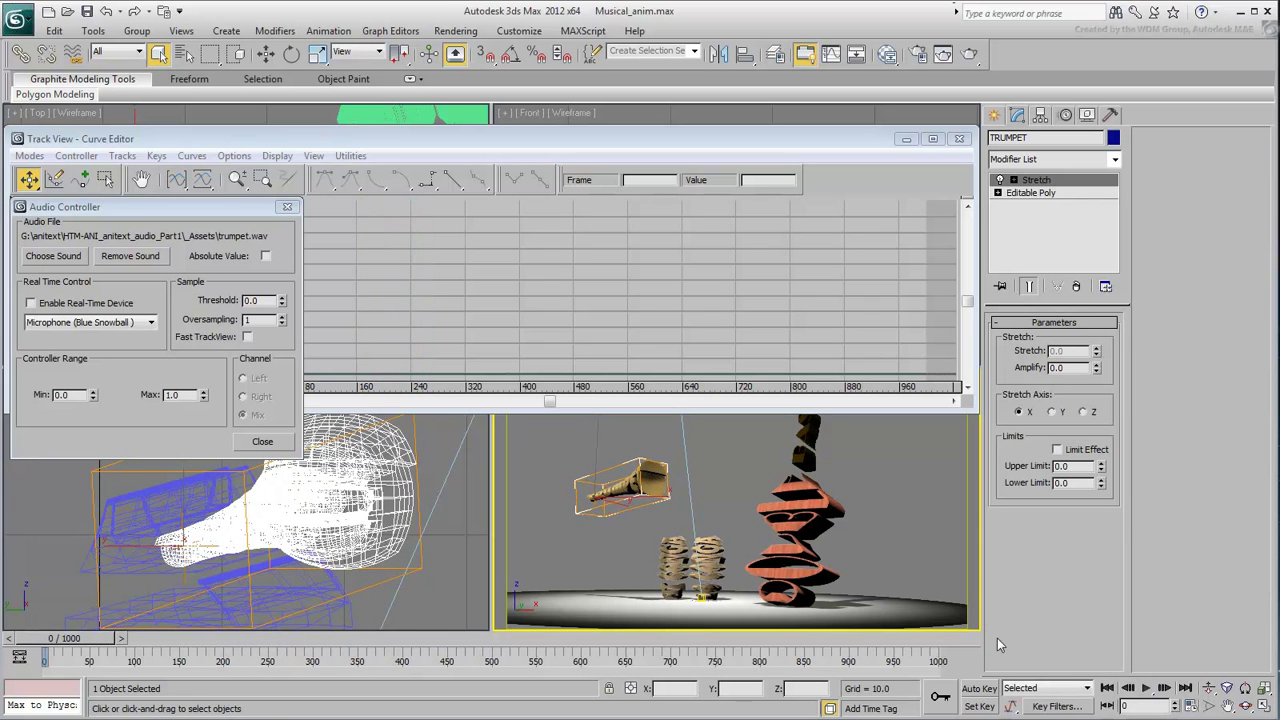
- Set the range Max to 2.0 with Oversampling 1000, then preview and rewind
double_click(183, 394)
type("2")
key("Return")
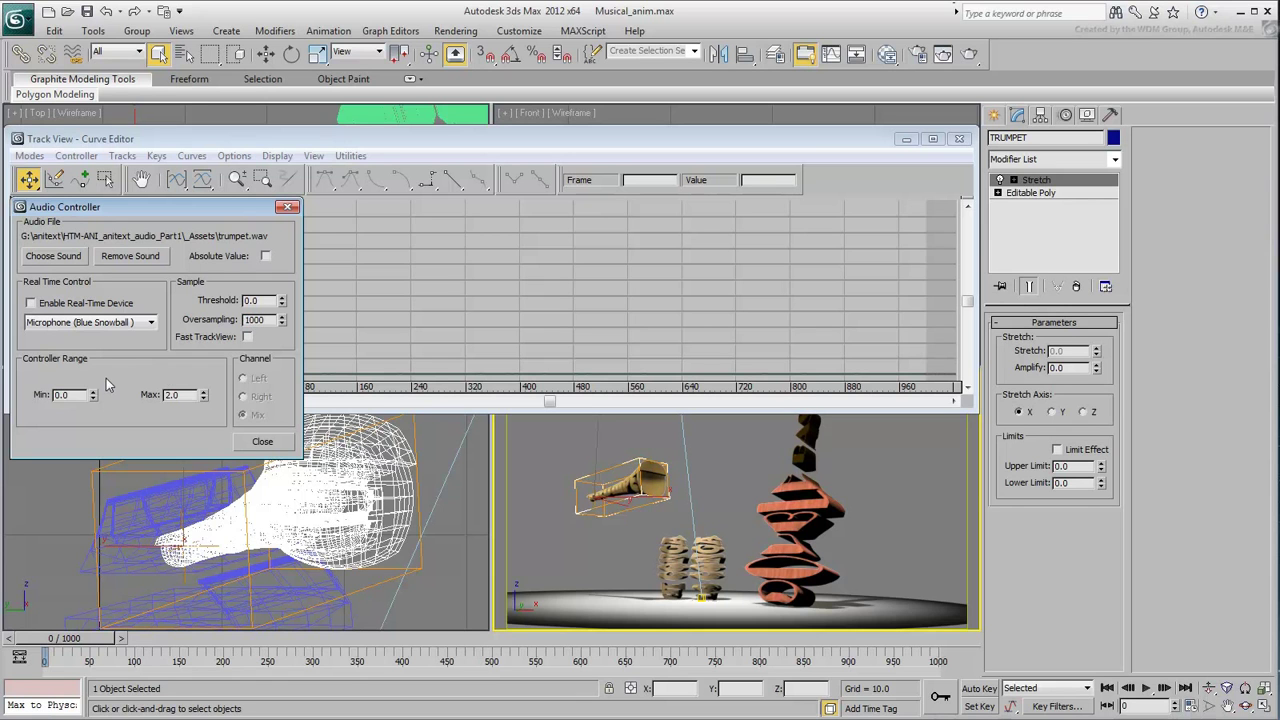
key("Return")
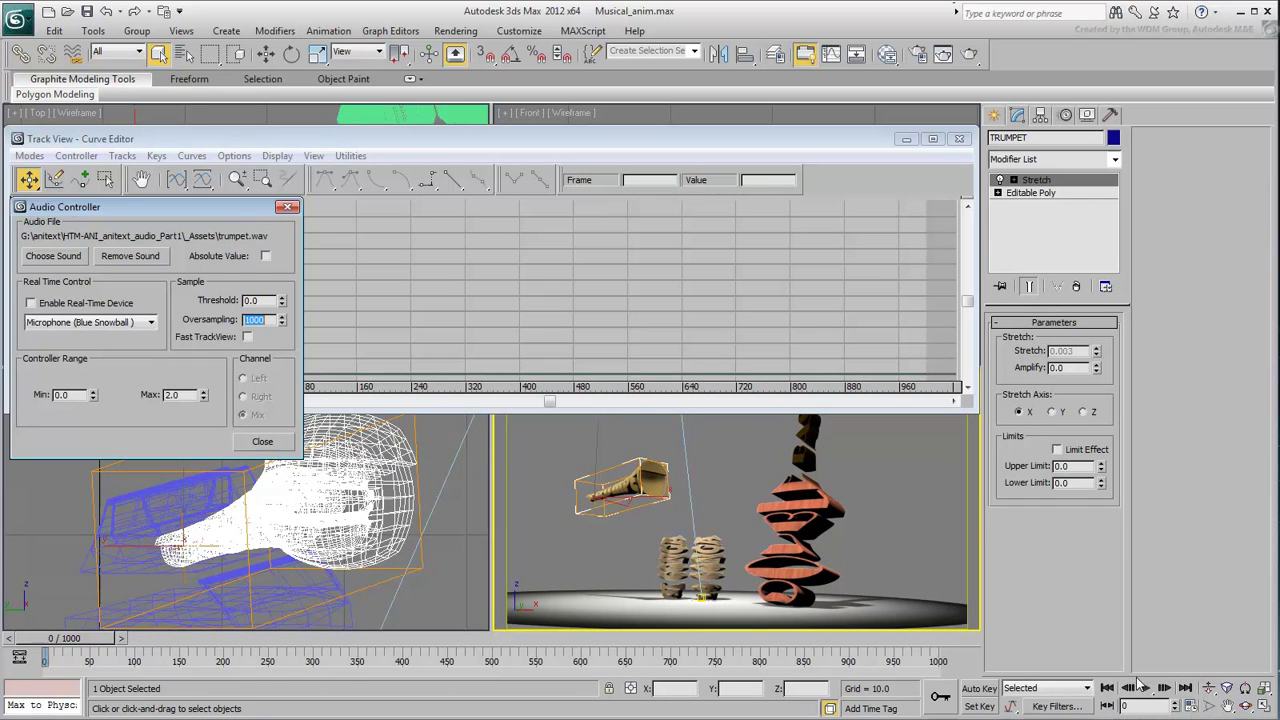
left_click(1142, 687)
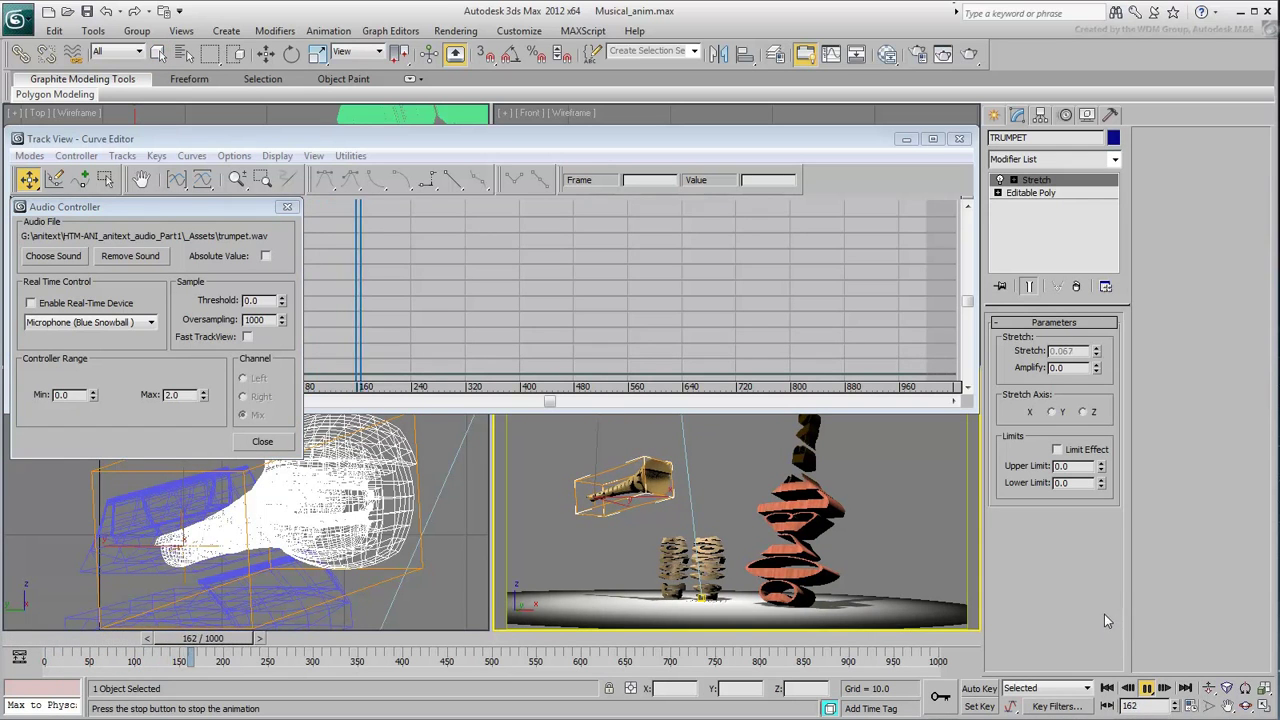
left_click(1146, 687)
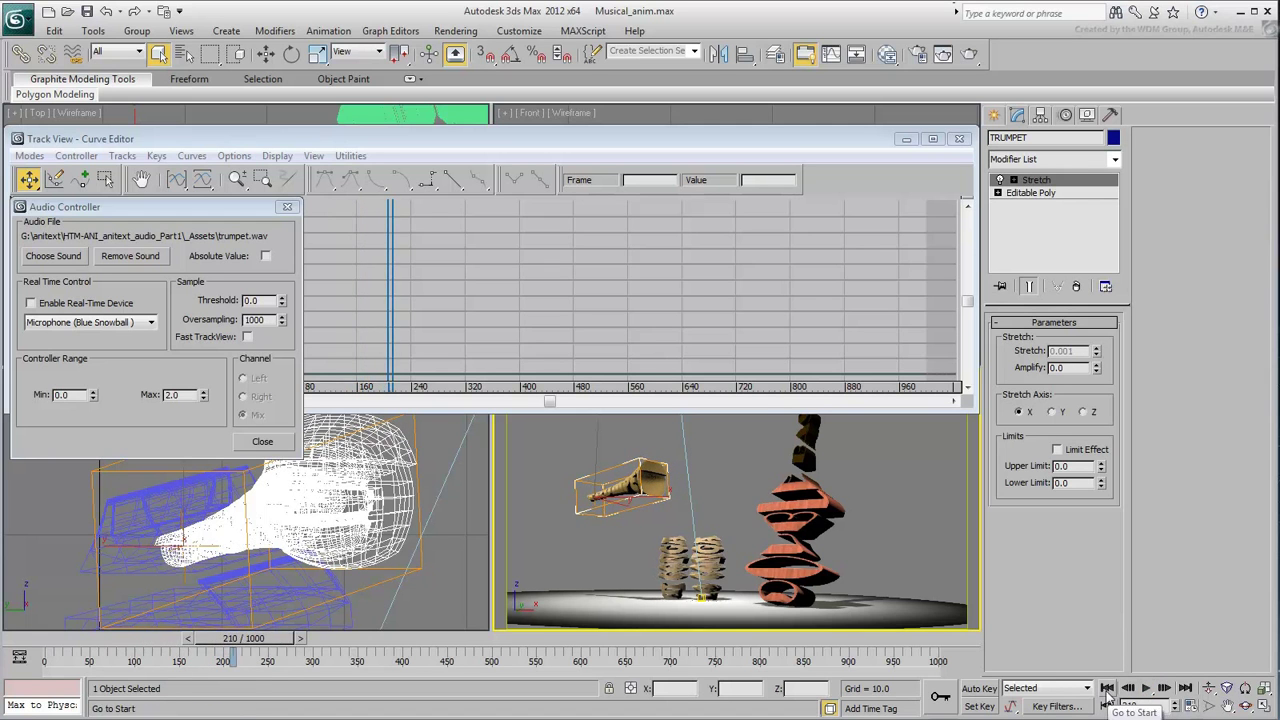
left_click(1107, 689)
- Change Oversampling to 500, preview the animation, and close the Audio Controller
double_click(258, 319)
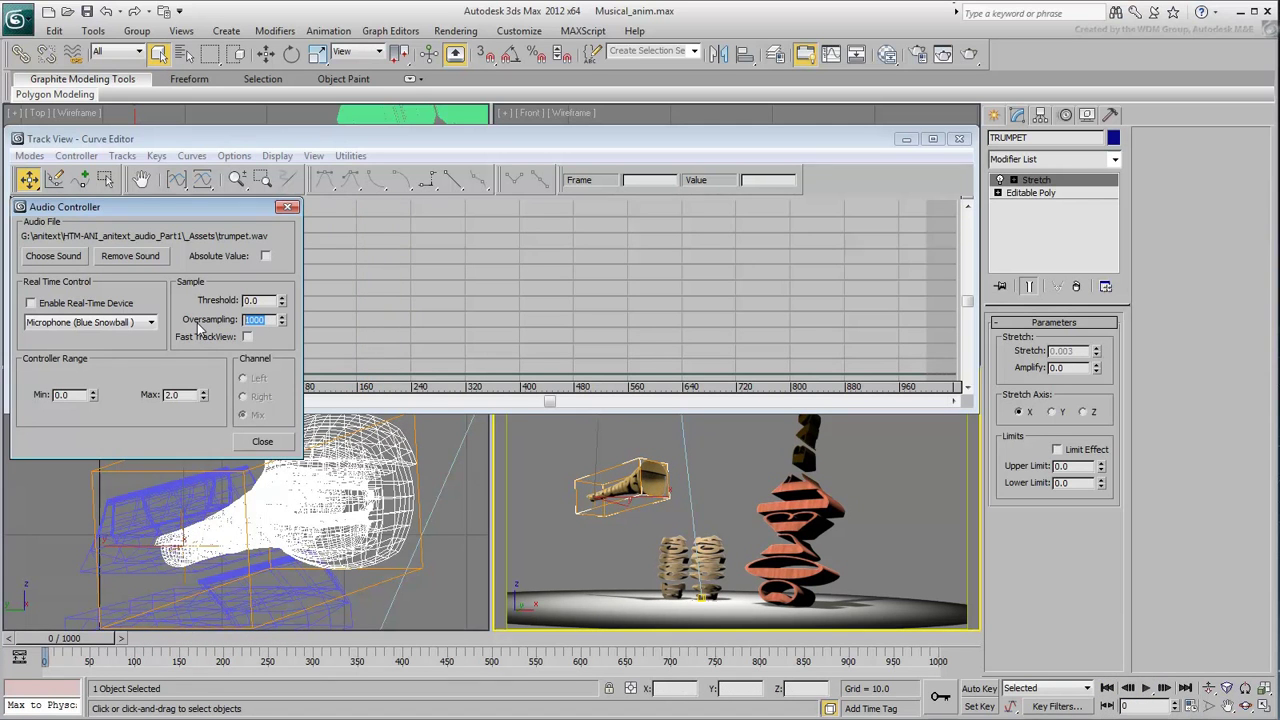
type("500")
key("Return")
left_click(1146, 687)
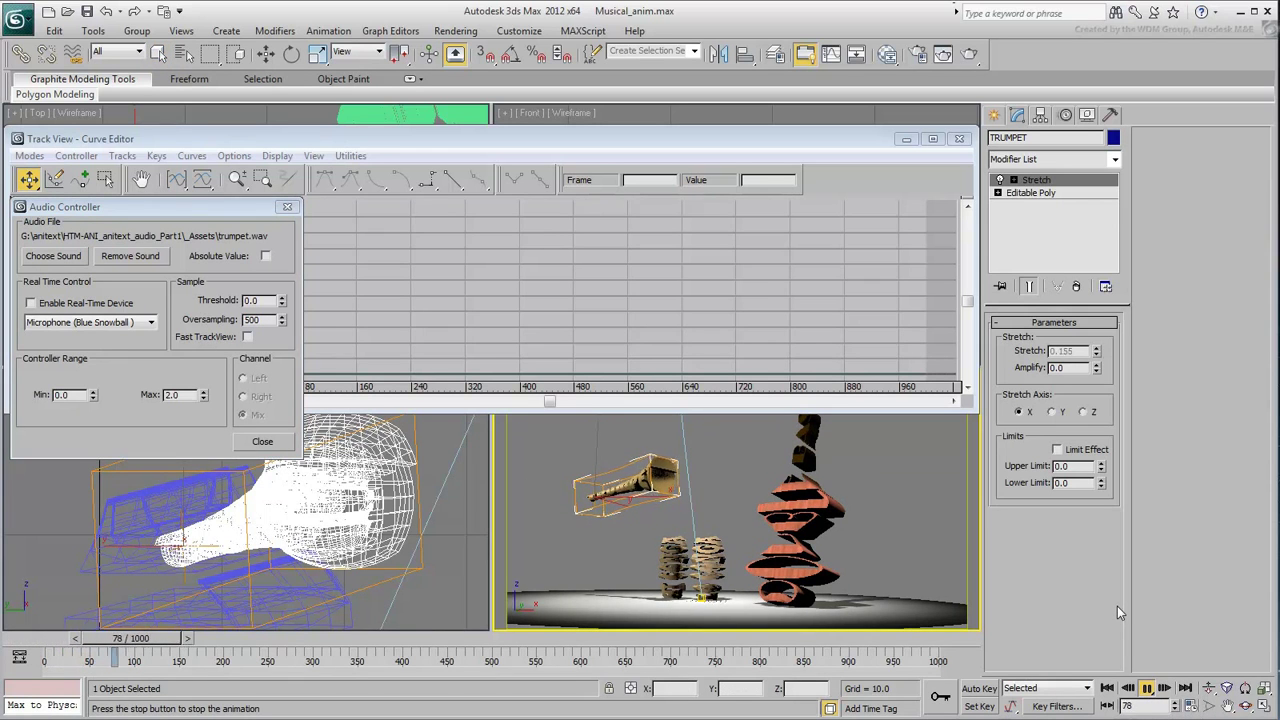
left_click(1146, 687)
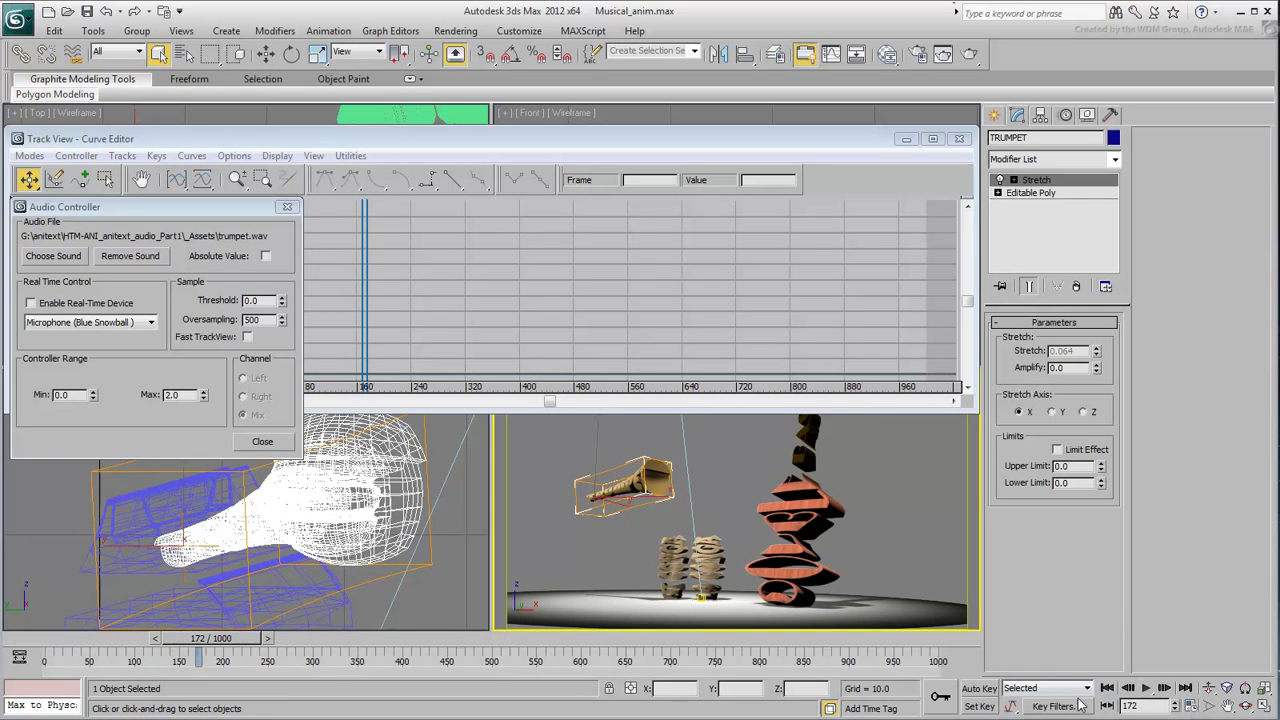
left_click(1107, 688)
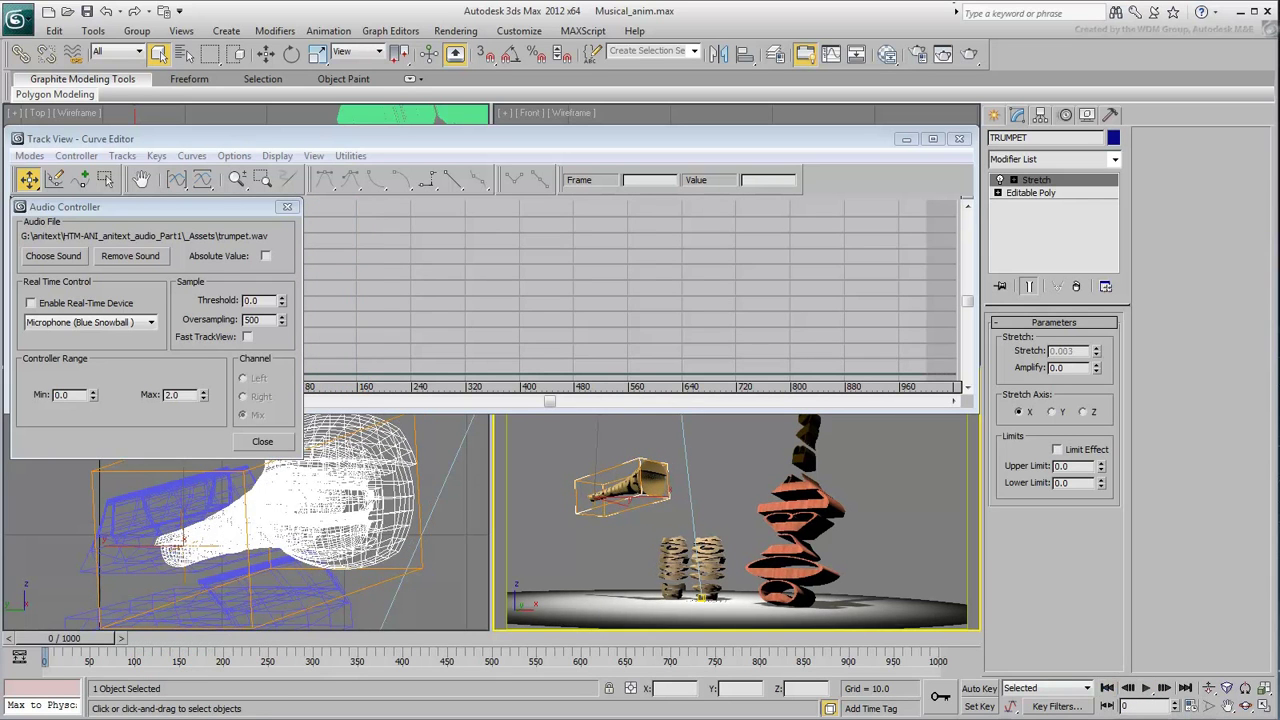
left_click(262, 442)
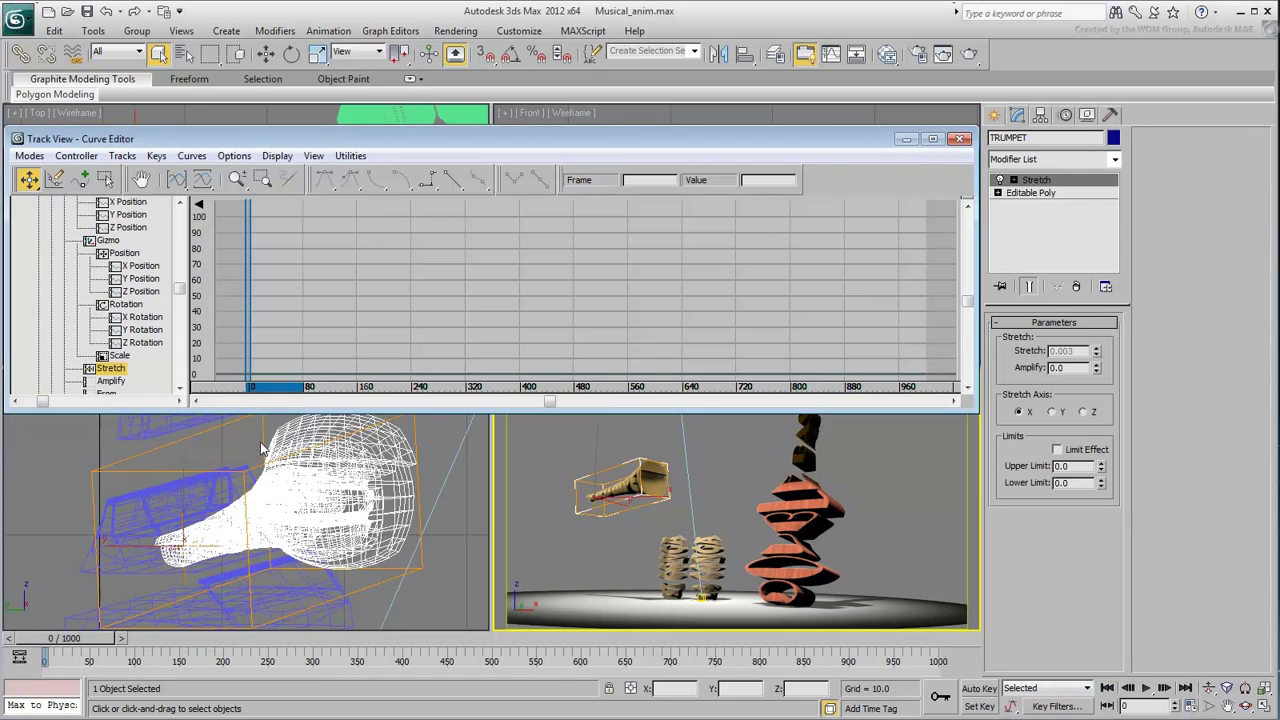
- Close the Curve Editor, select the HI CONGA drum, and activate the camera view
left_click(960, 138)
left_click(760, 230)
scroll(760, 230, "down", 5)
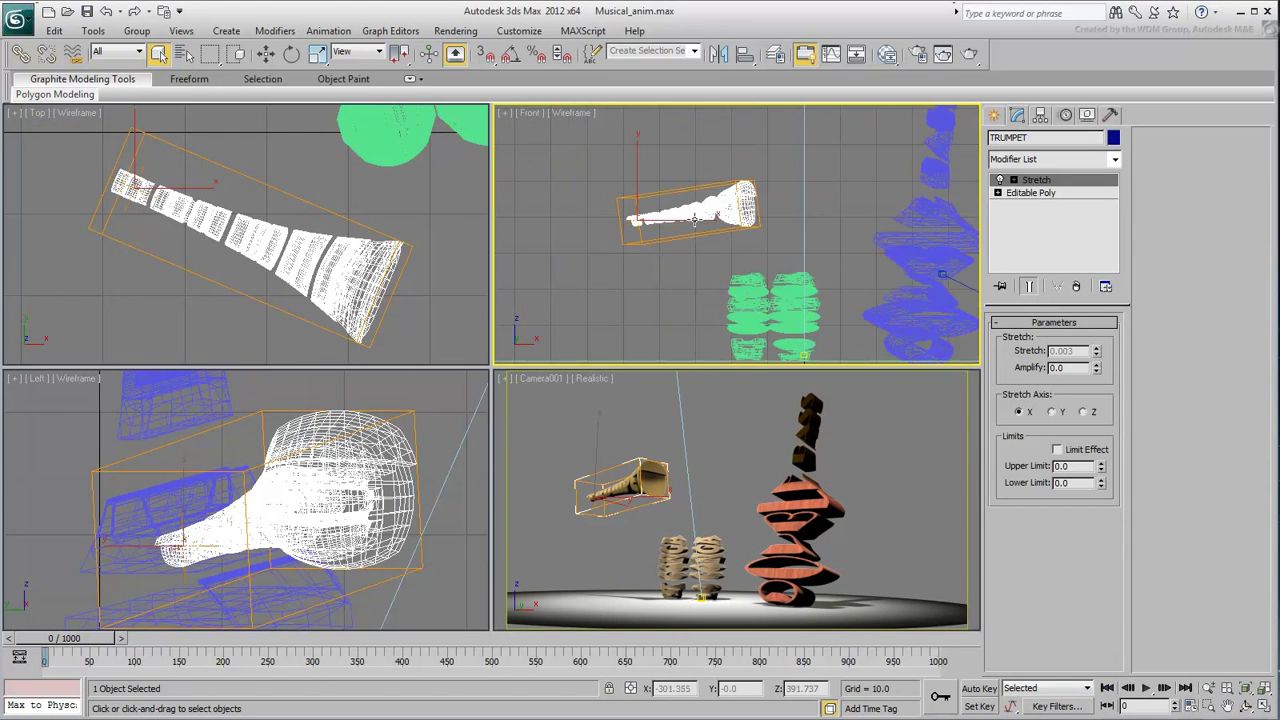
left_click(700, 540)
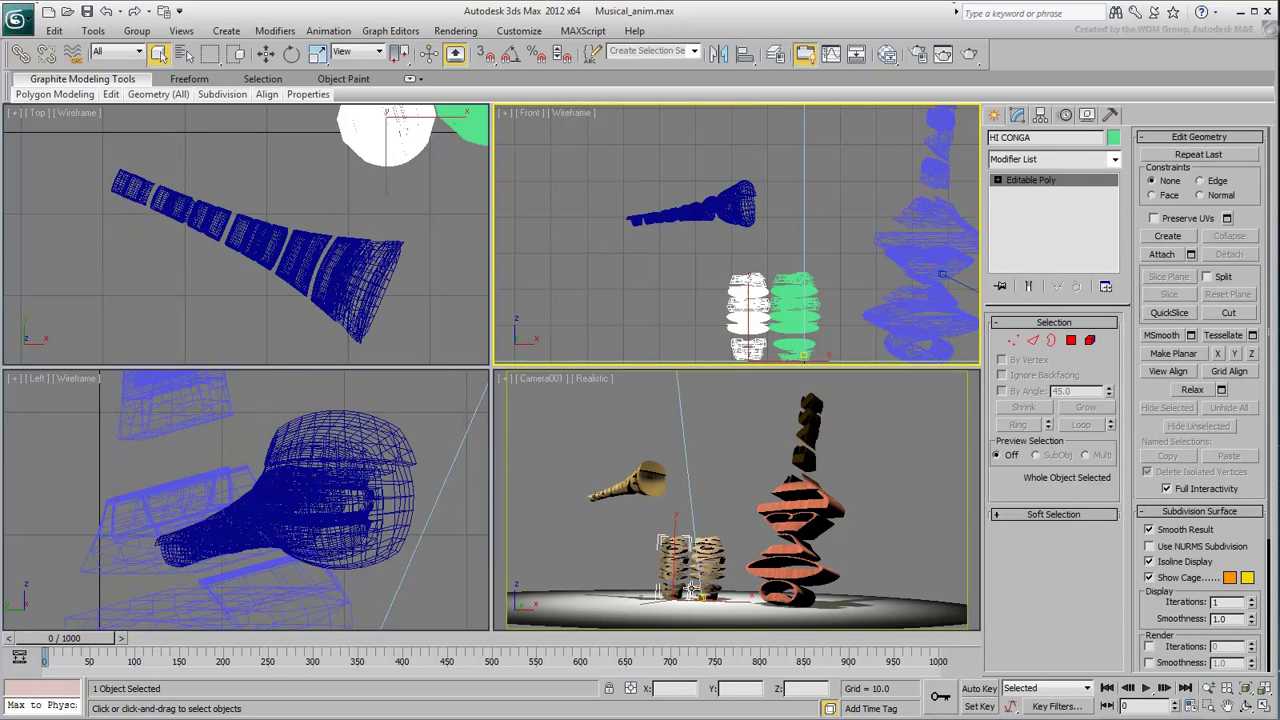
left_click(672, 568)
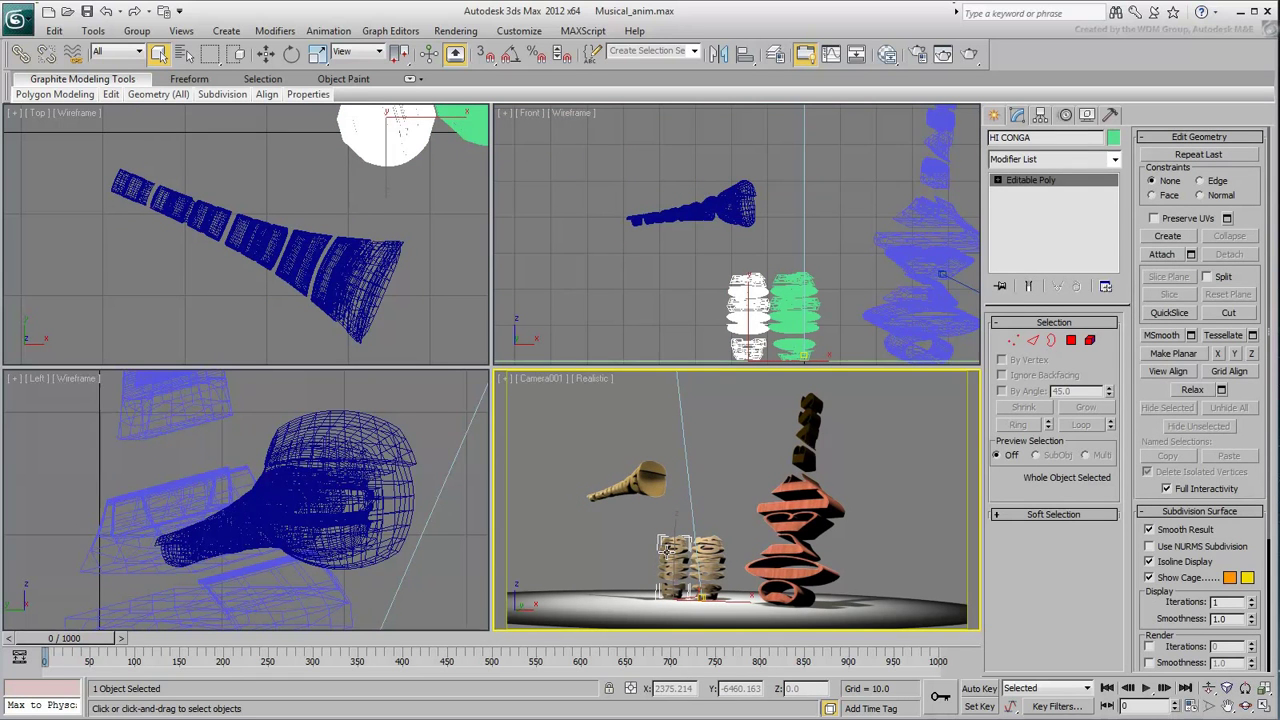
- Add a Stretch modifier to HI CONGA and test its Stretch amount
left_click(1095, 161)
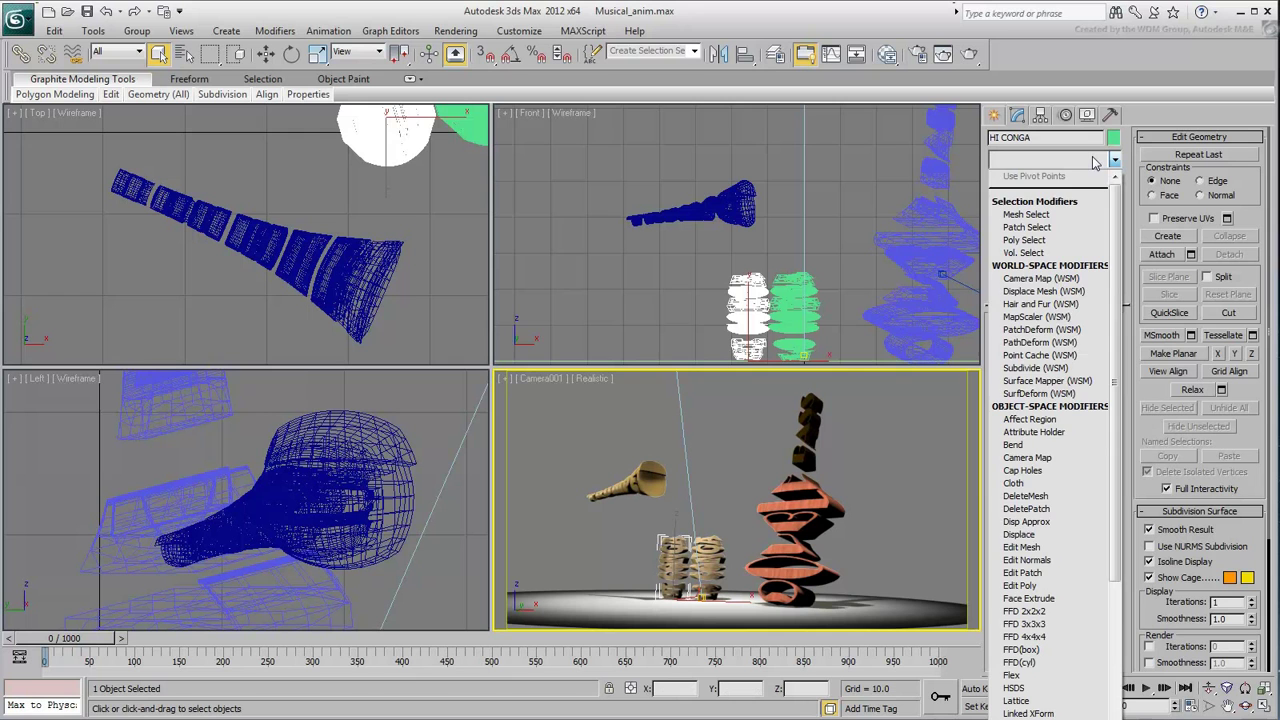
scroll(1047, 622, "down", 15)
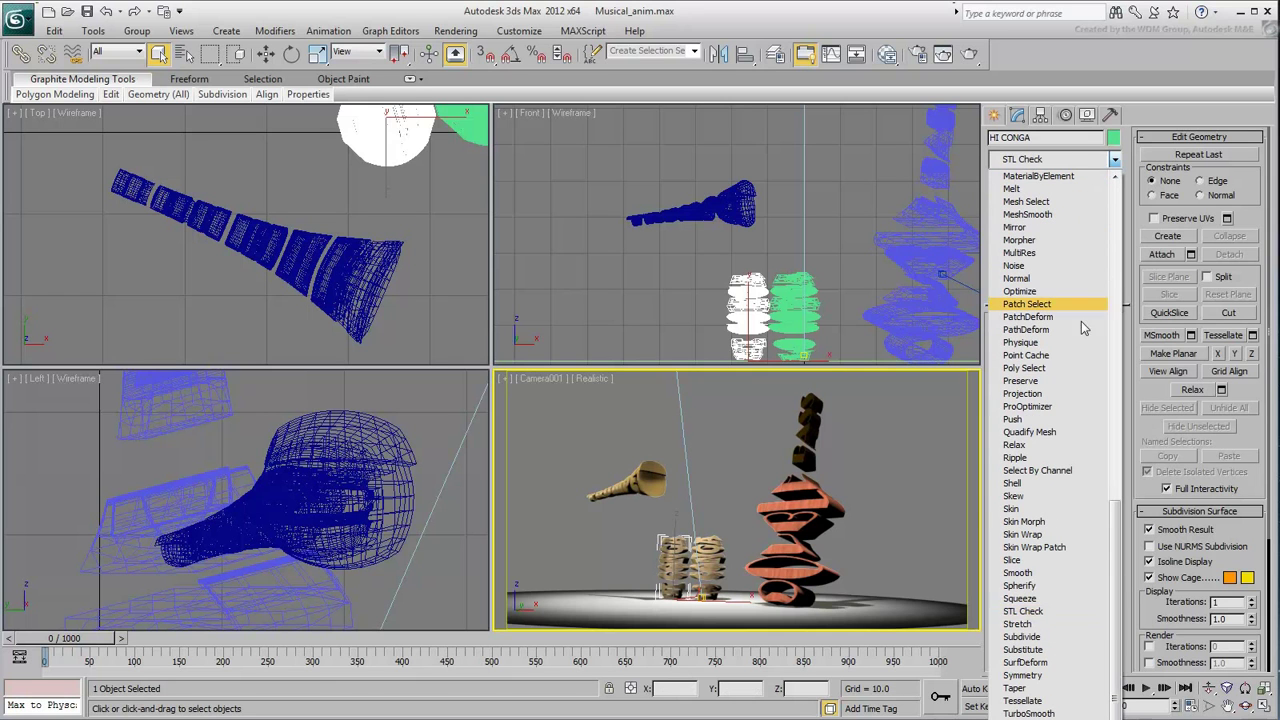
left_click(1040, 624)
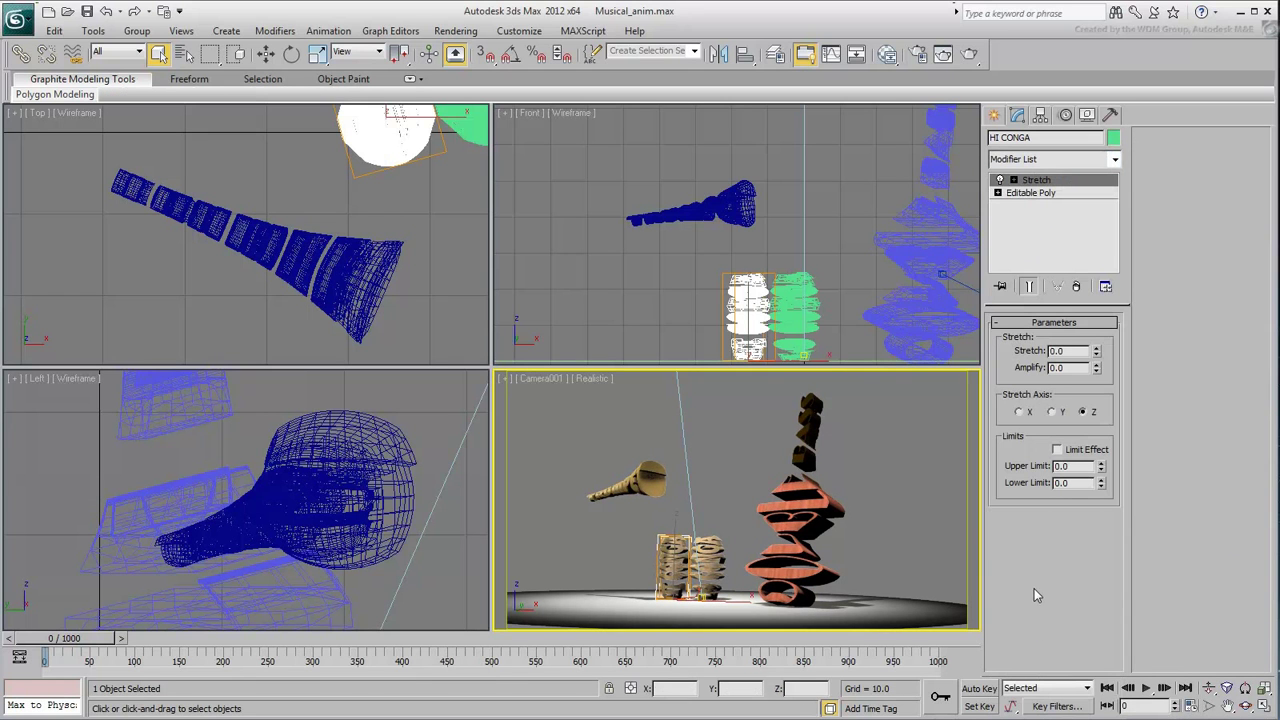
left_click(1096, 355)
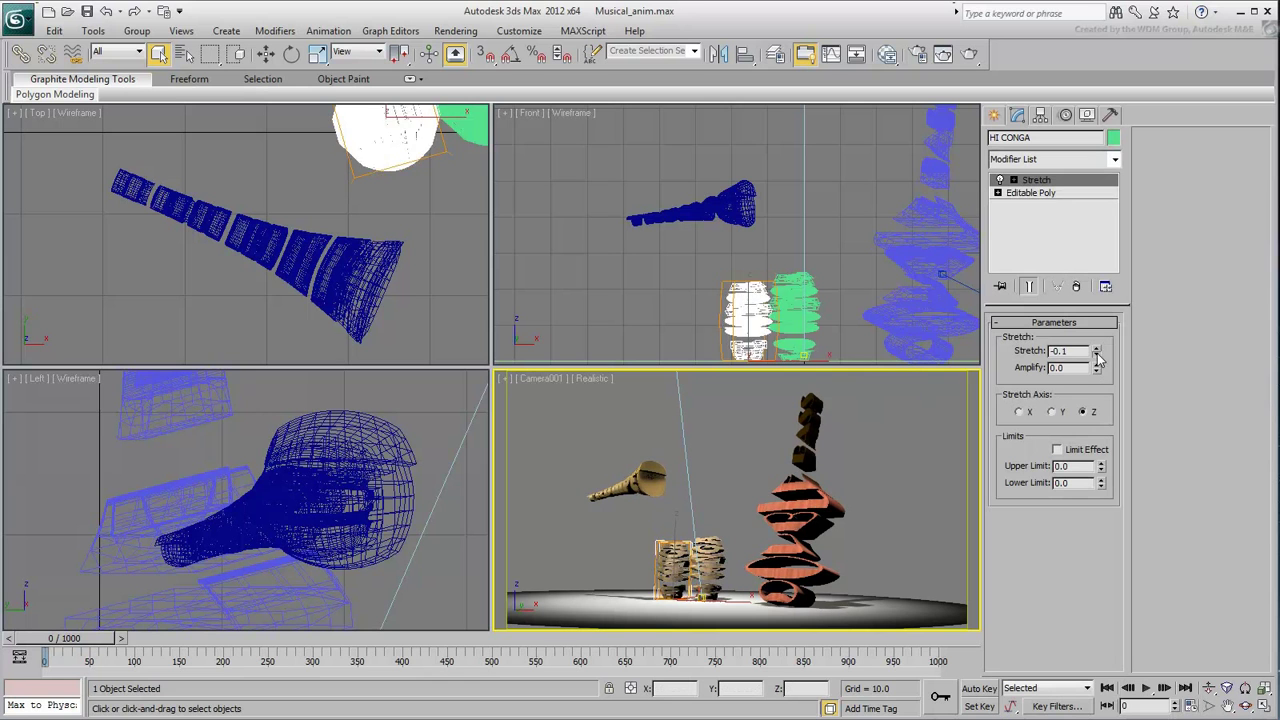
left_click_drag(1097, 358, 1097, 350)
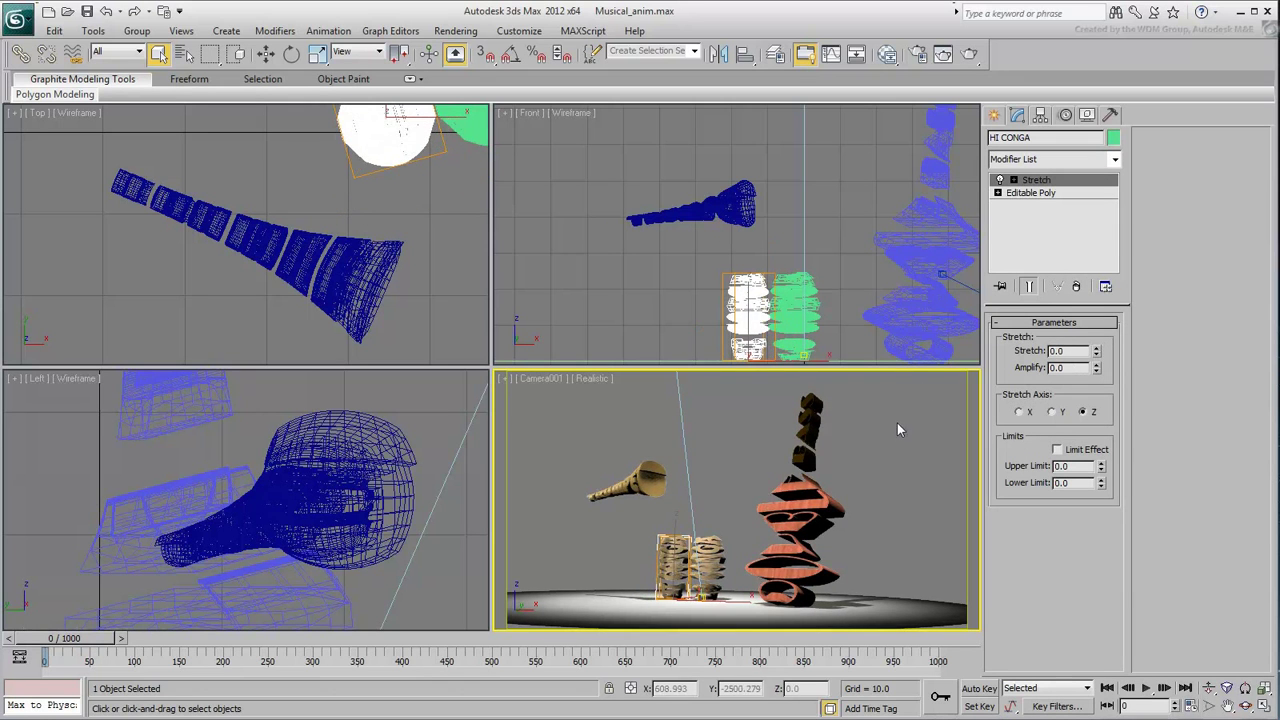
- Open the Curve Editor for the conga and expand Modified Object > Stretch
right_click(666, 528)
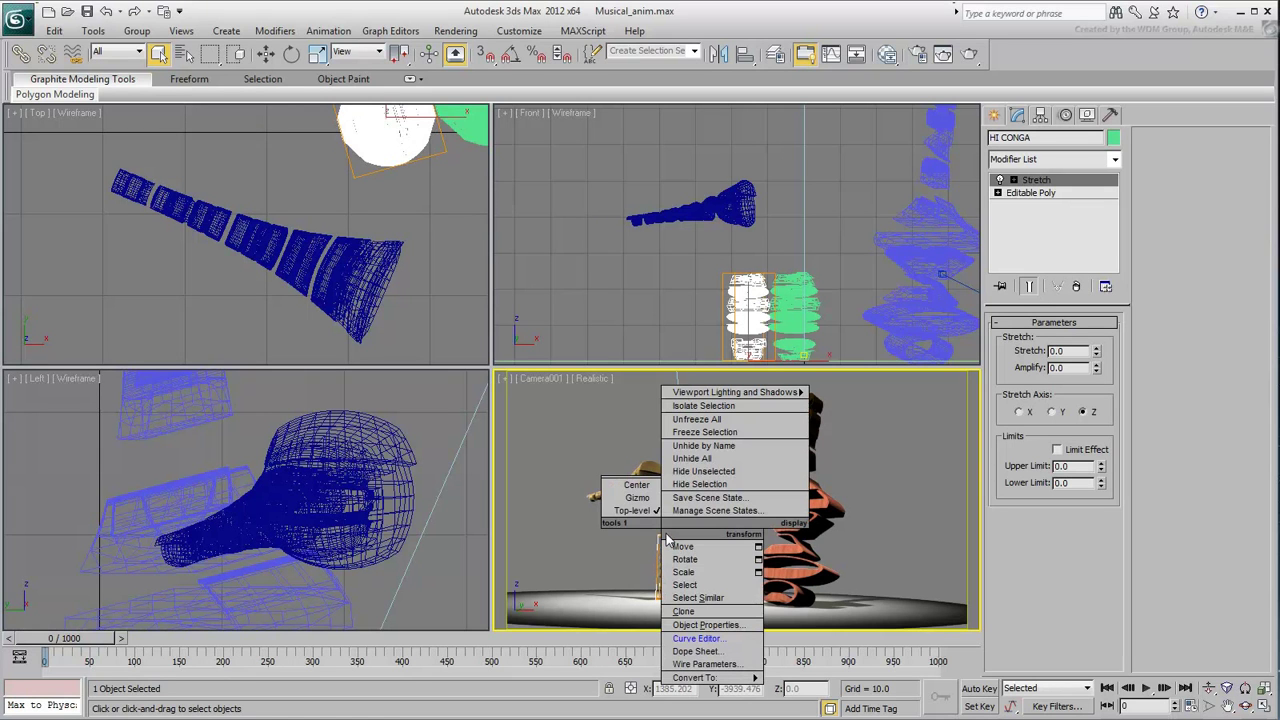
left_click(680, 640)
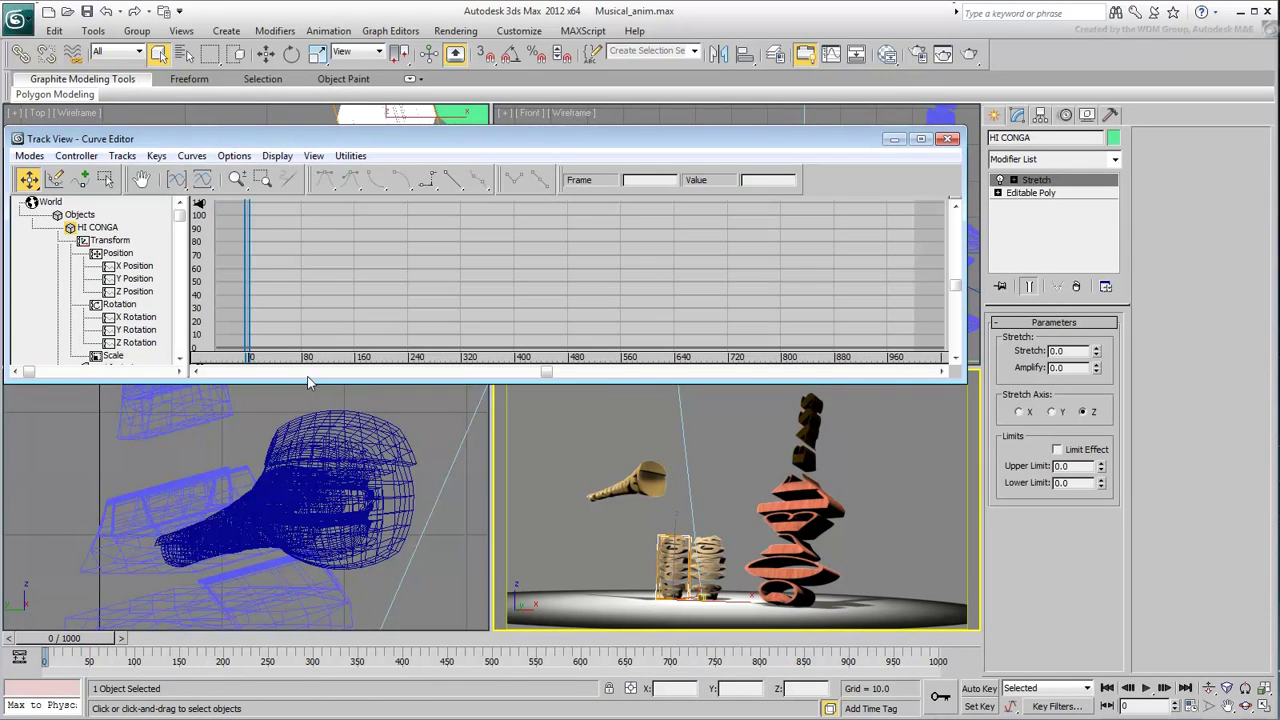
scroll(44, 316, "down", 3)
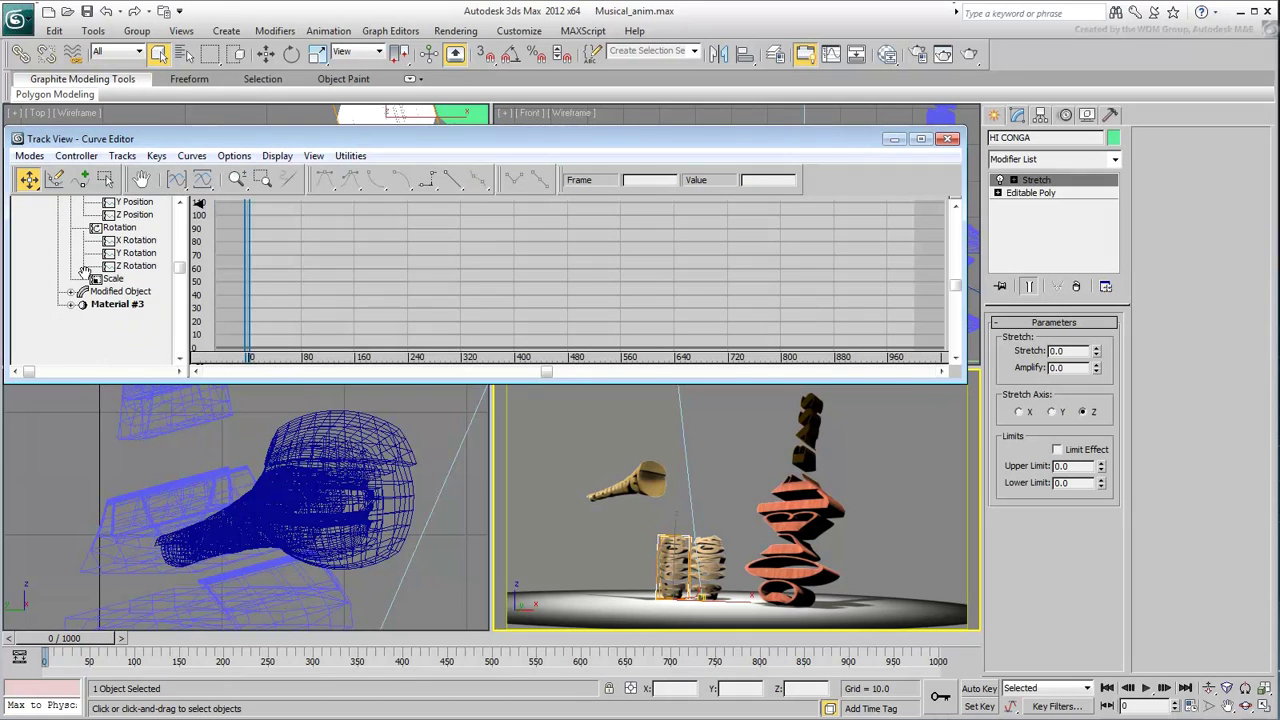
left_click(71, 291)
left_click(84, 304)
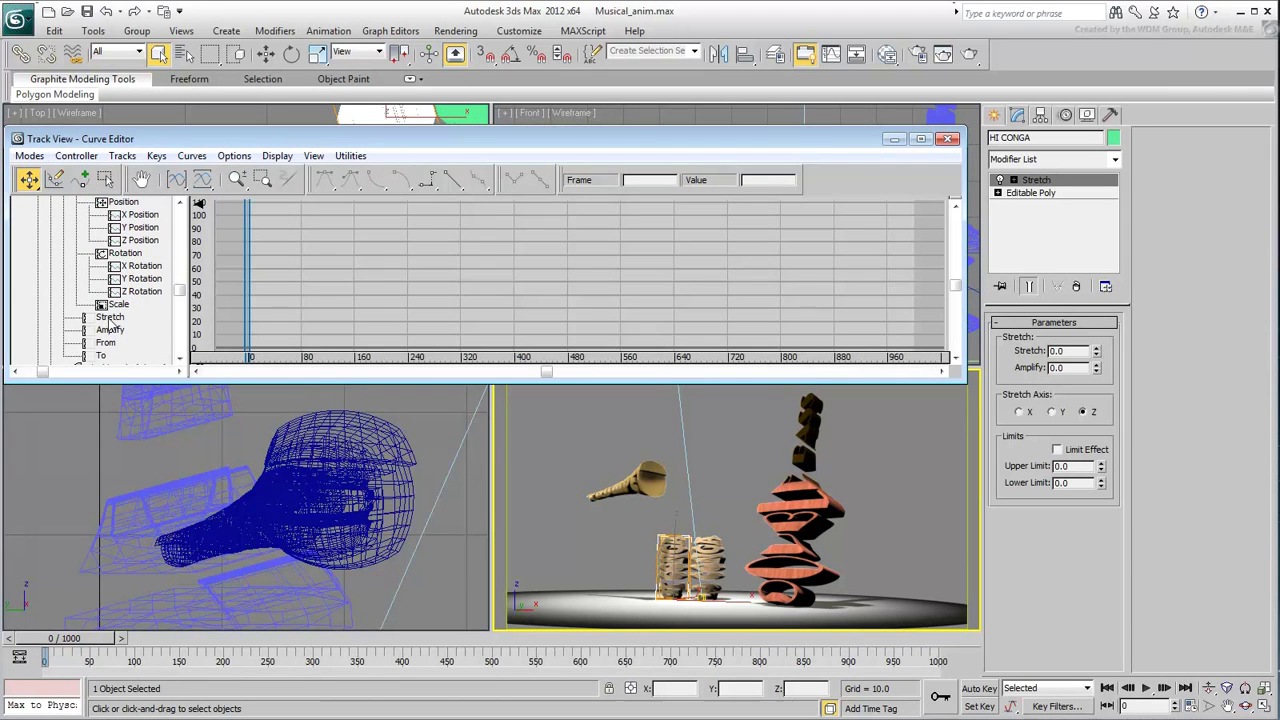
- Assign an AudioFloat controller to the conga's Stretch track
left_click(109, 318)
right_click(109, 320)
left_click(148, 344)
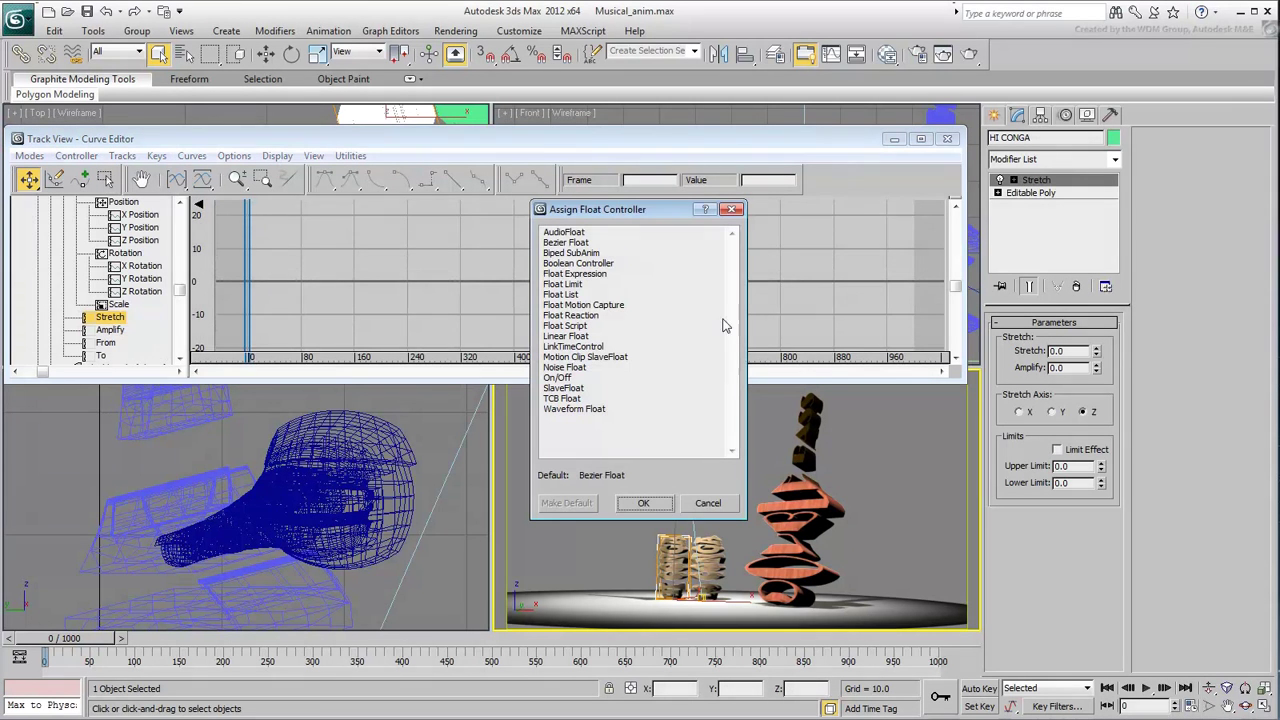
left_click(643, 503)
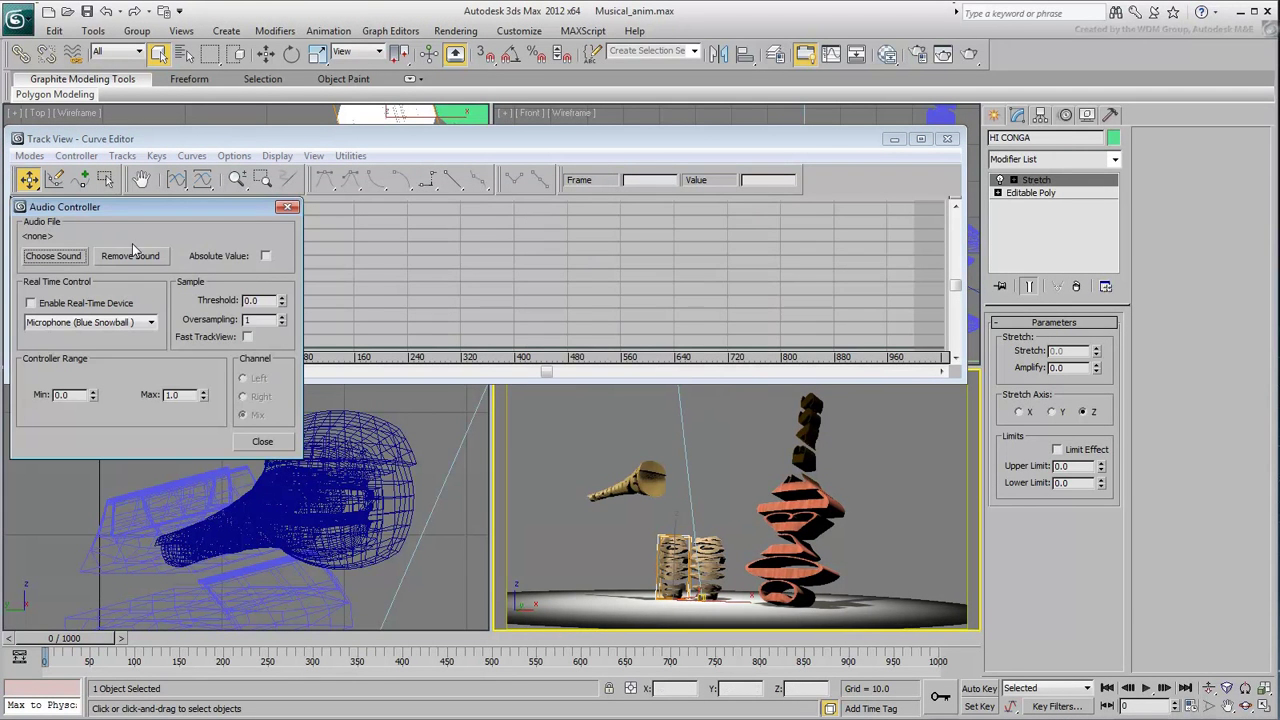
- Load hi_conga.wav, set the range Max to -1.0, and preview the playback
left_click(54, 258)
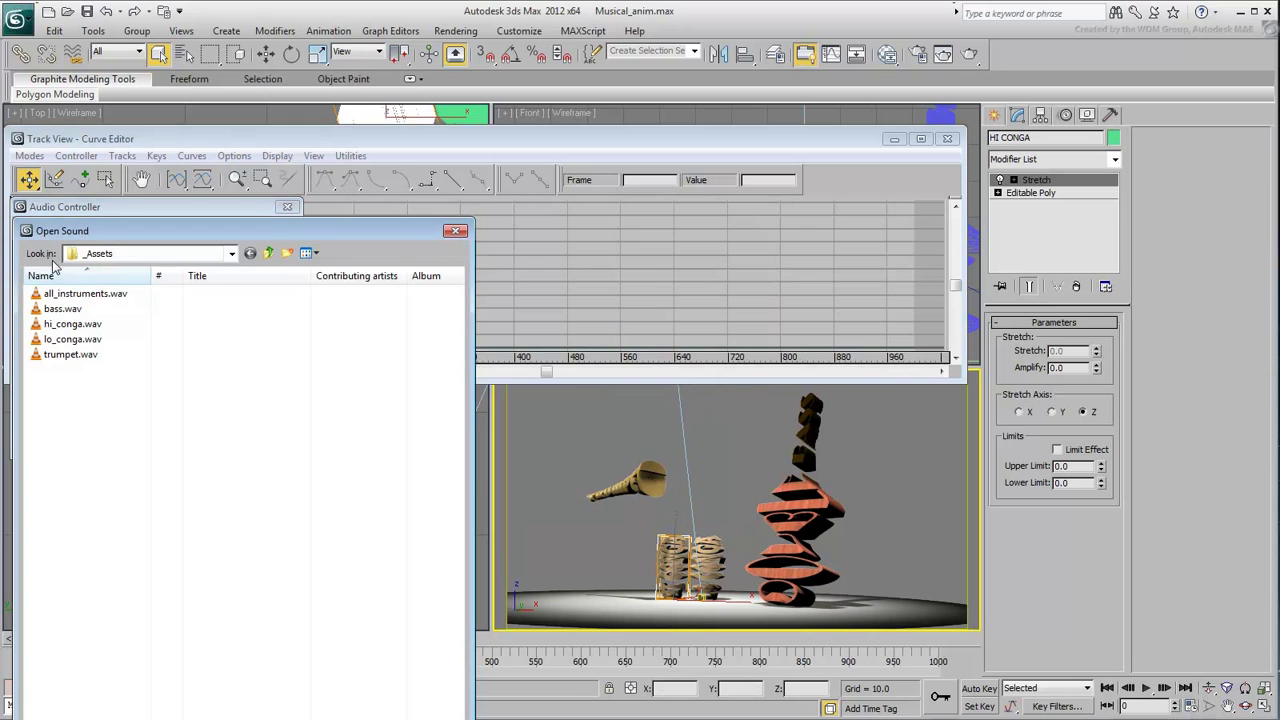
double_click(72, 324)
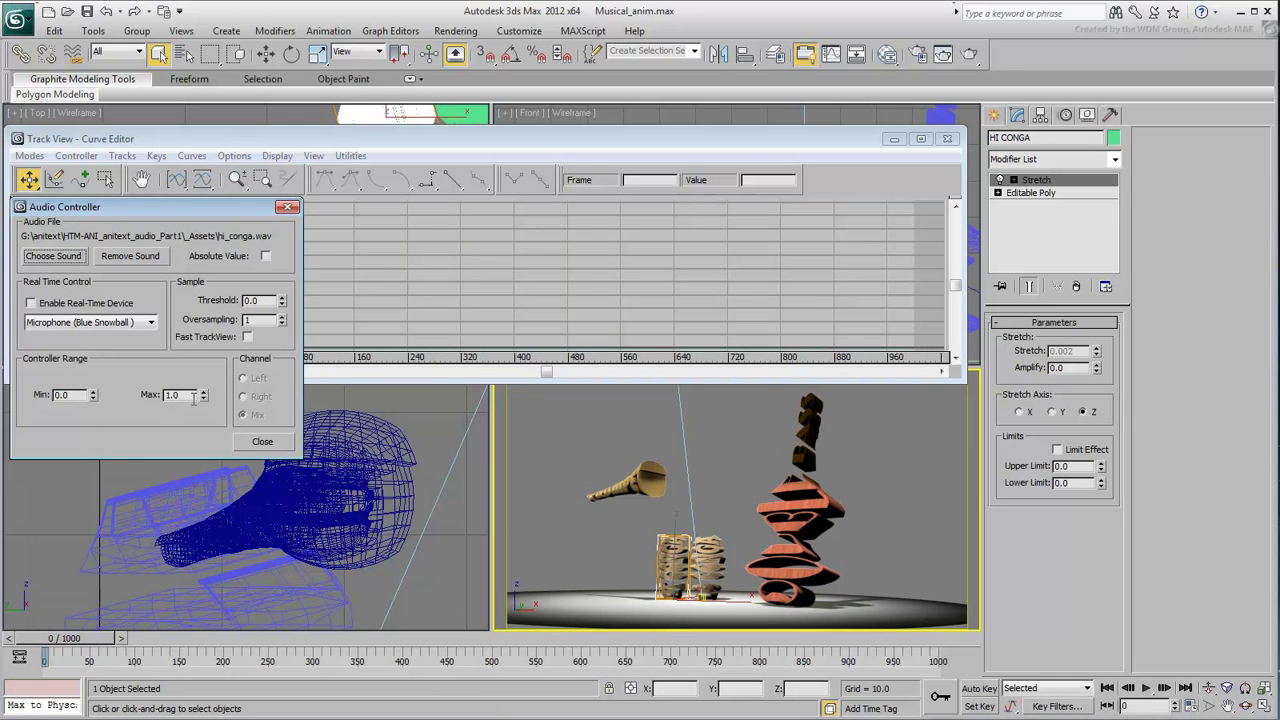
left_click_drag(195, 396, 148, 403)
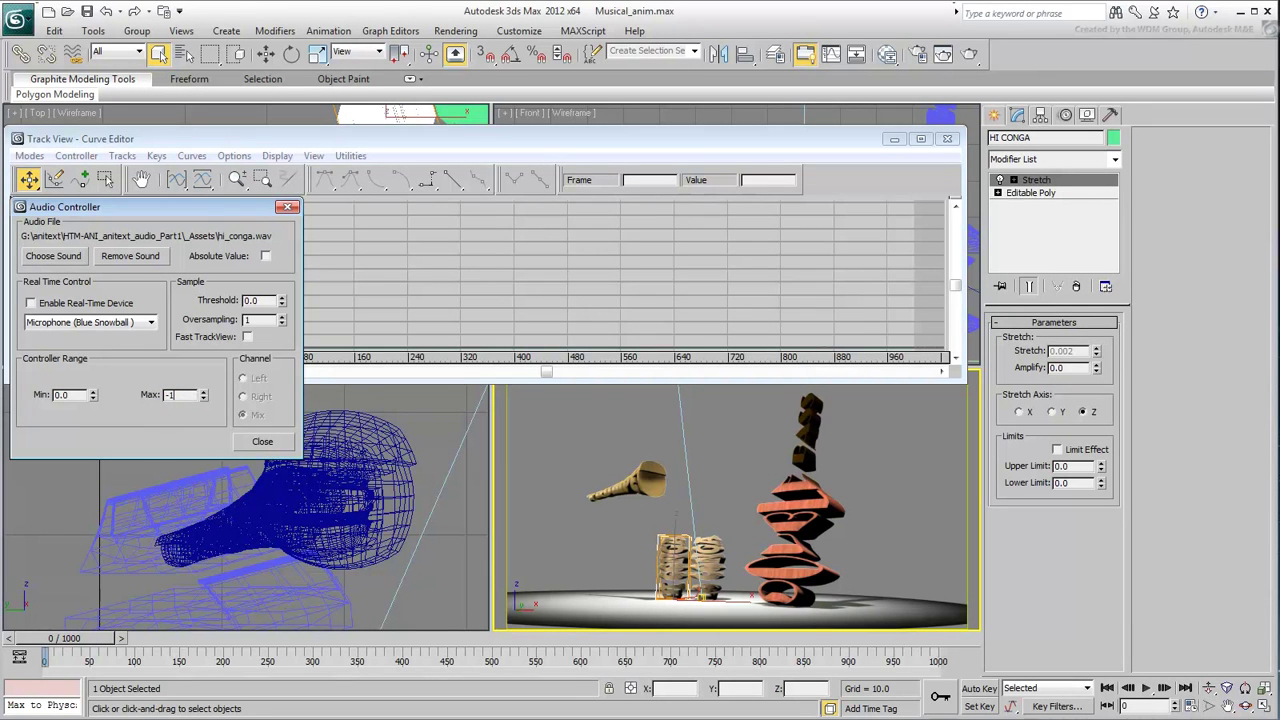
left_click(1146, 689)
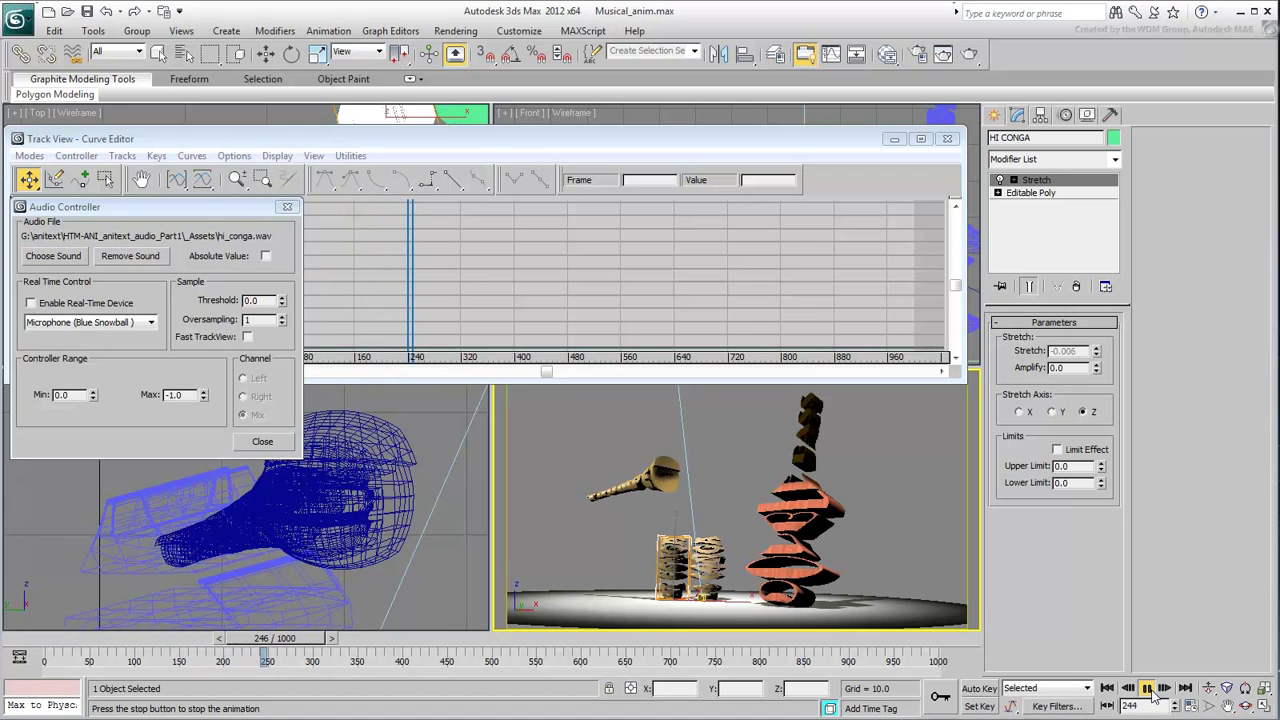
left_click(1107, 688)
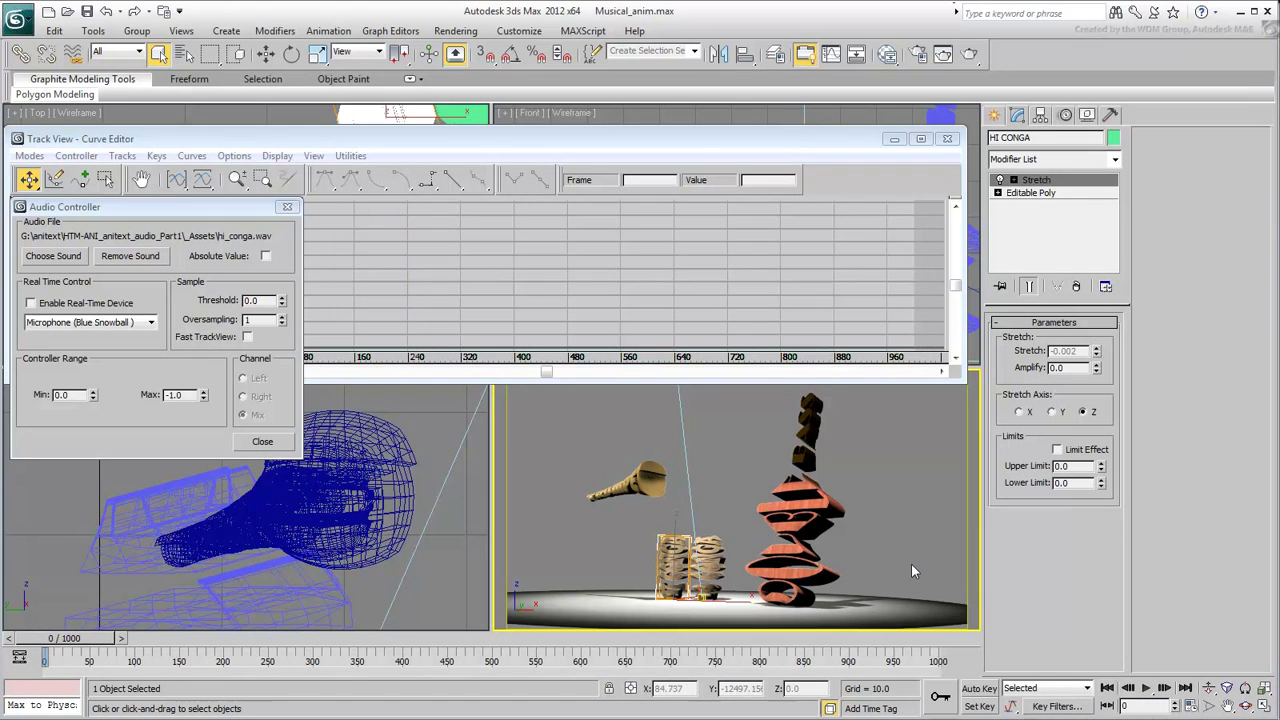
- In Audacity, zoom into the first seven seconds and listen to the soloed hi_conga track
key("alt+Tab")
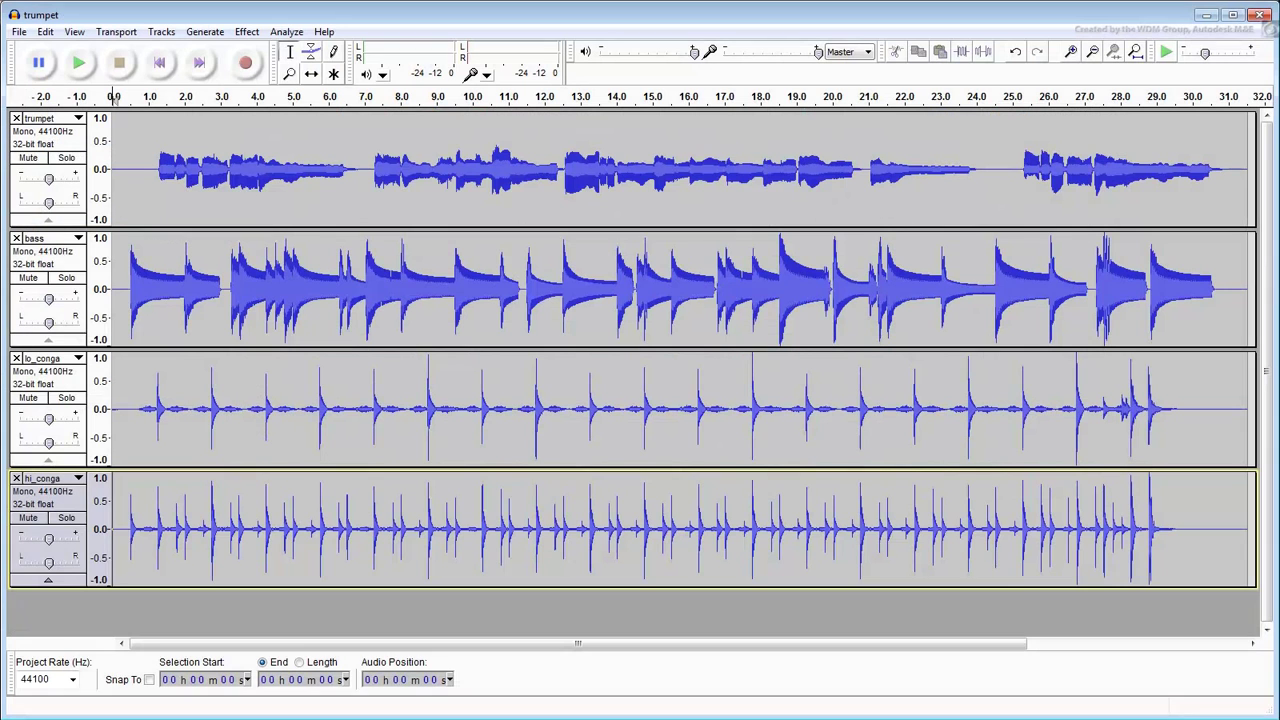
left_click(290, 75)
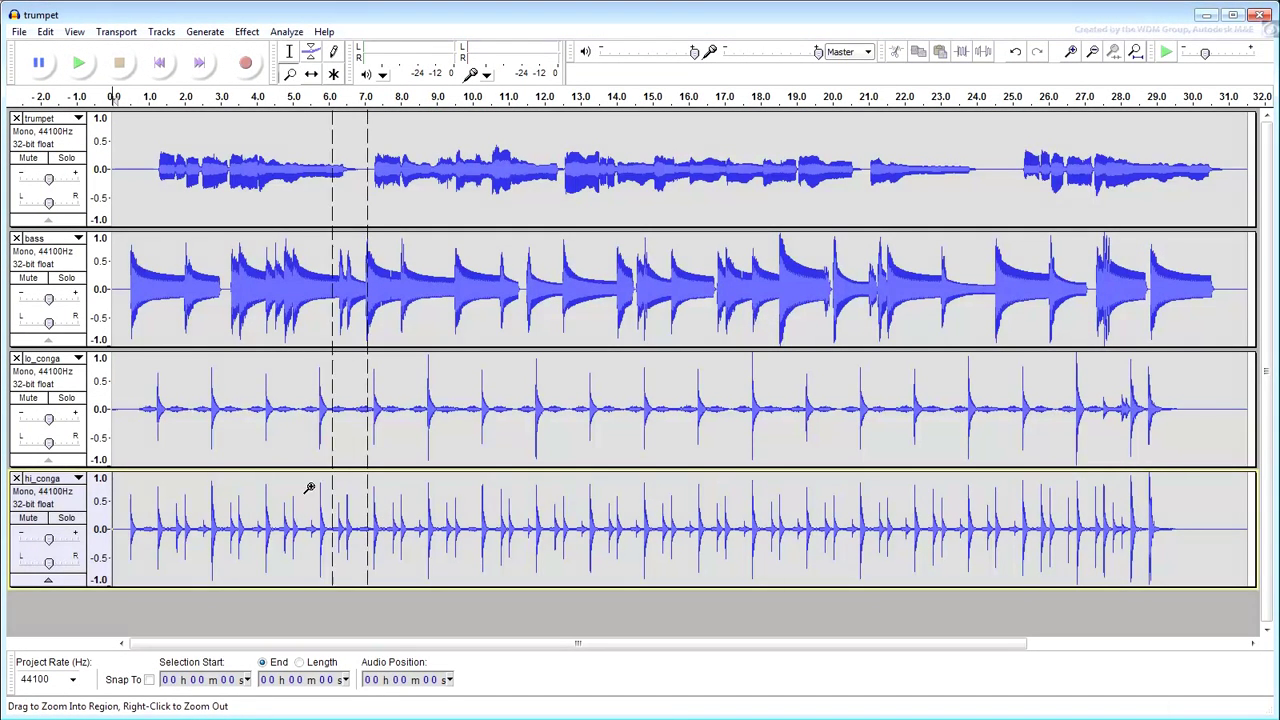
left_click(120, 540)
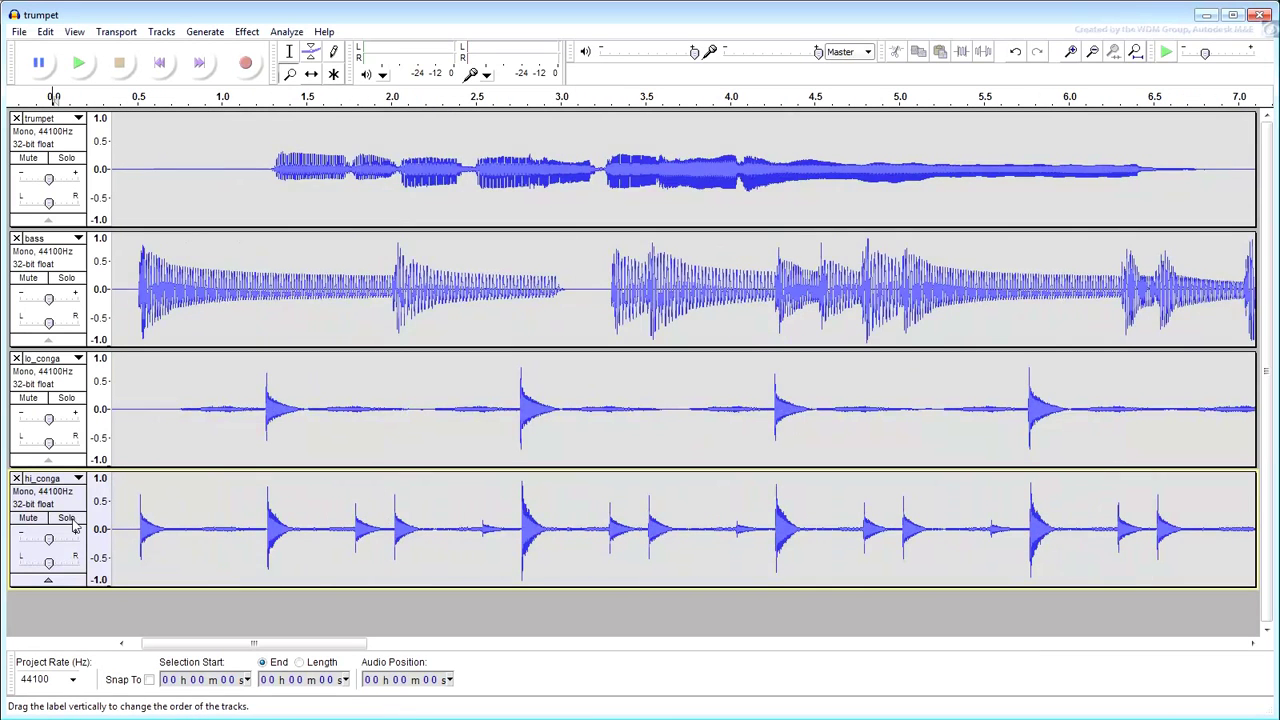
left_click(68, 520)
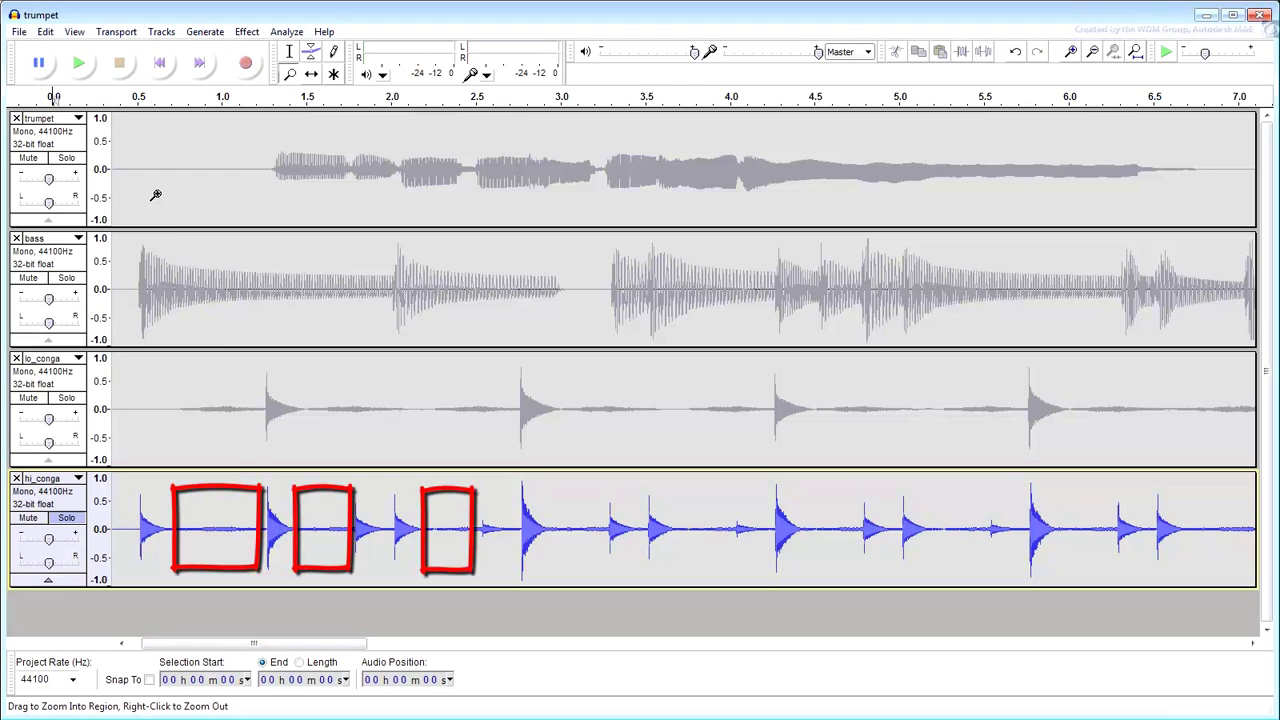
left_click(78, 63)
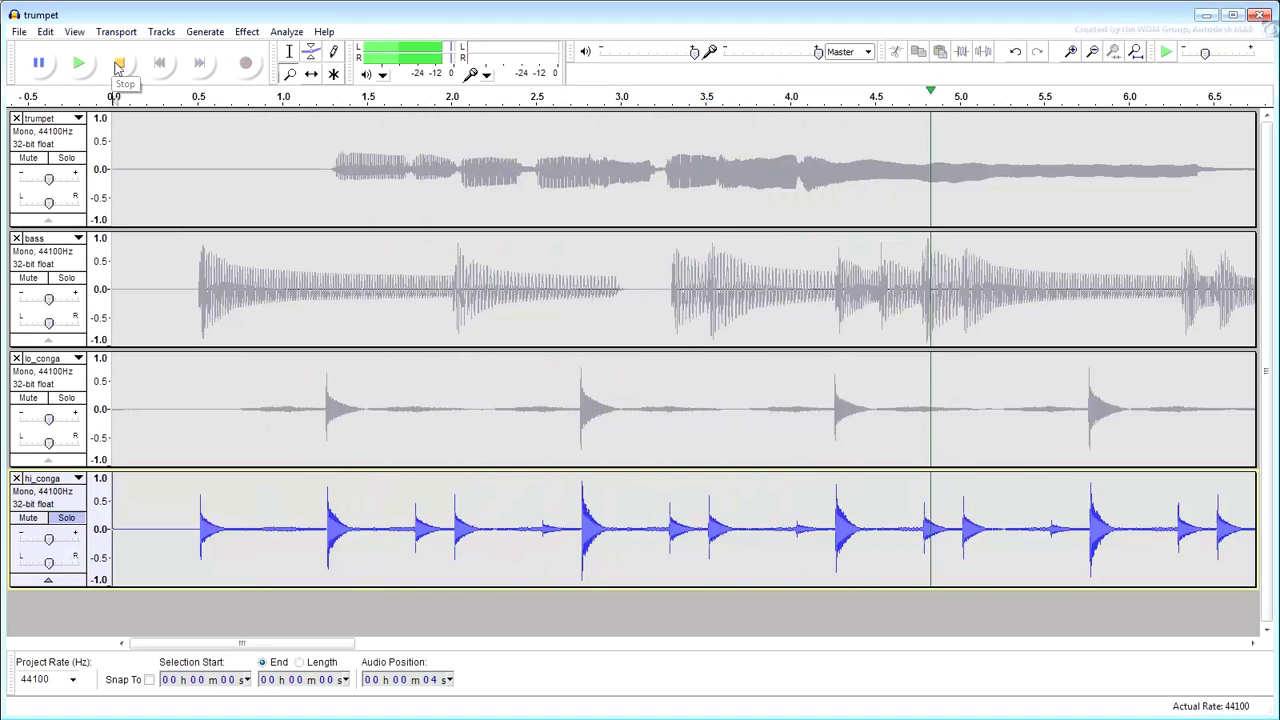
left_click(118, 65)
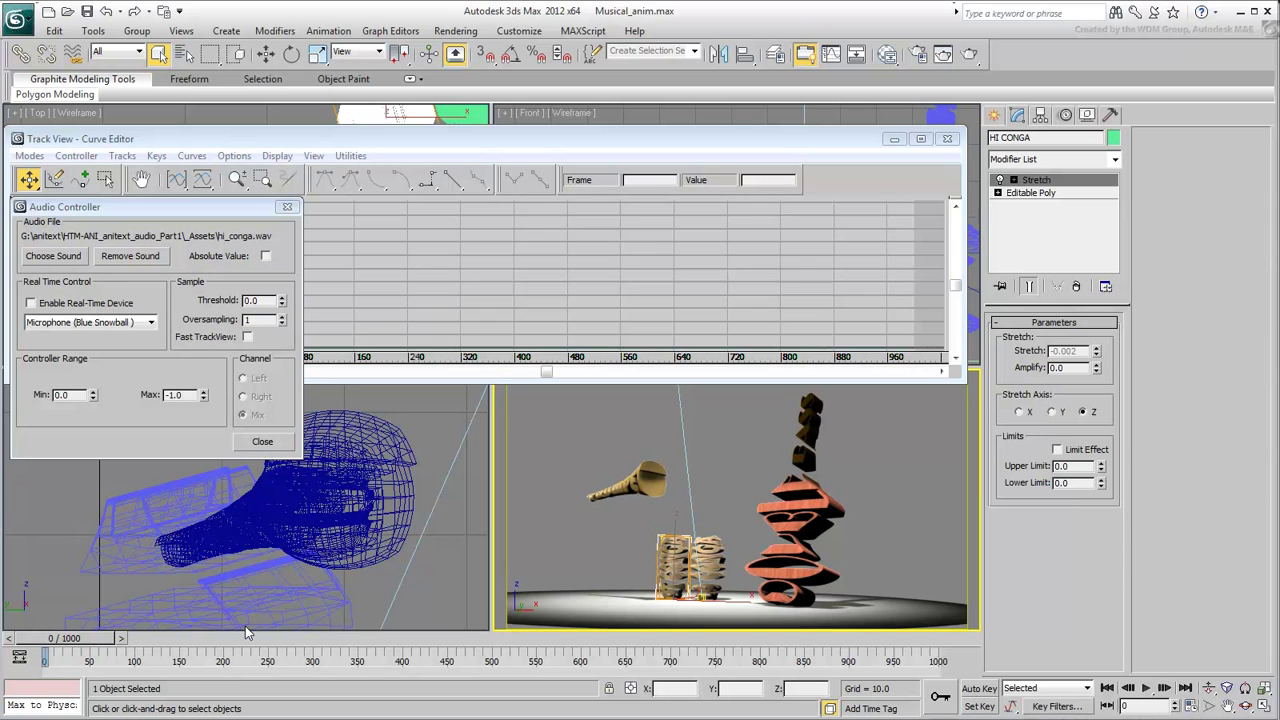
- Set the conga's Threshold to 0.1, preview playback, and rewind to frame 0
left_click(258, 300)
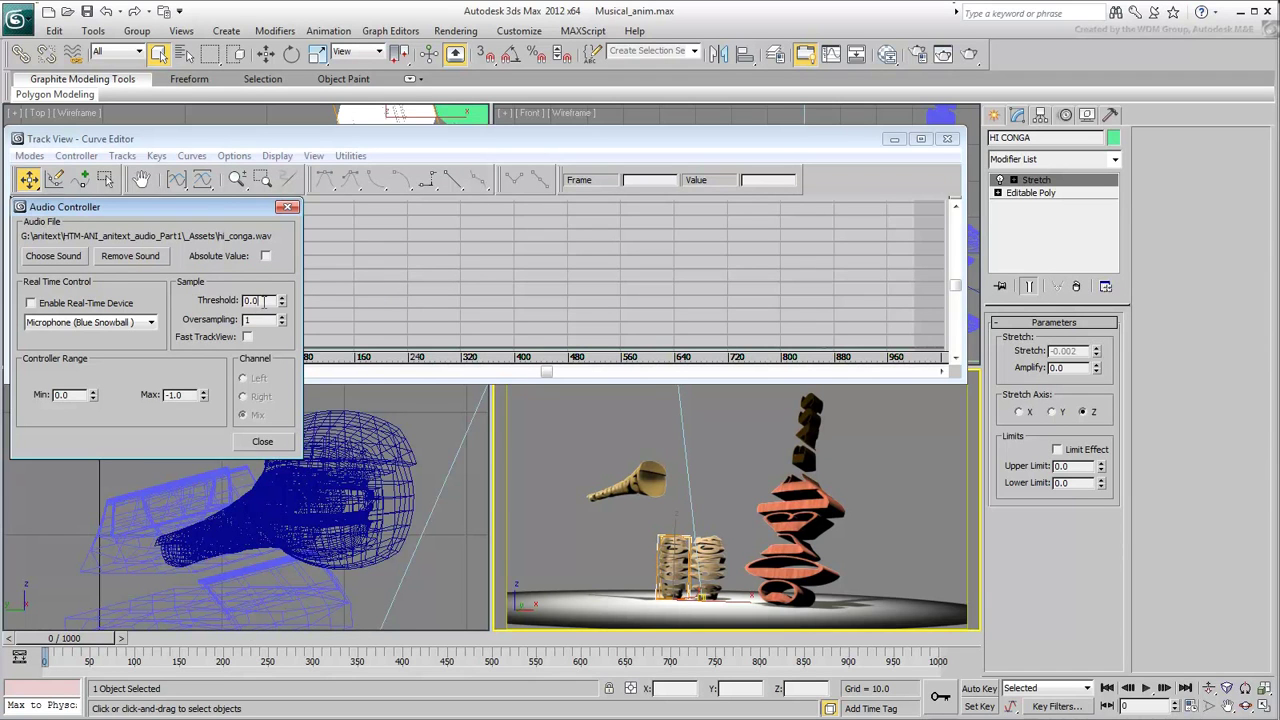
type("0.1")
key("Return")
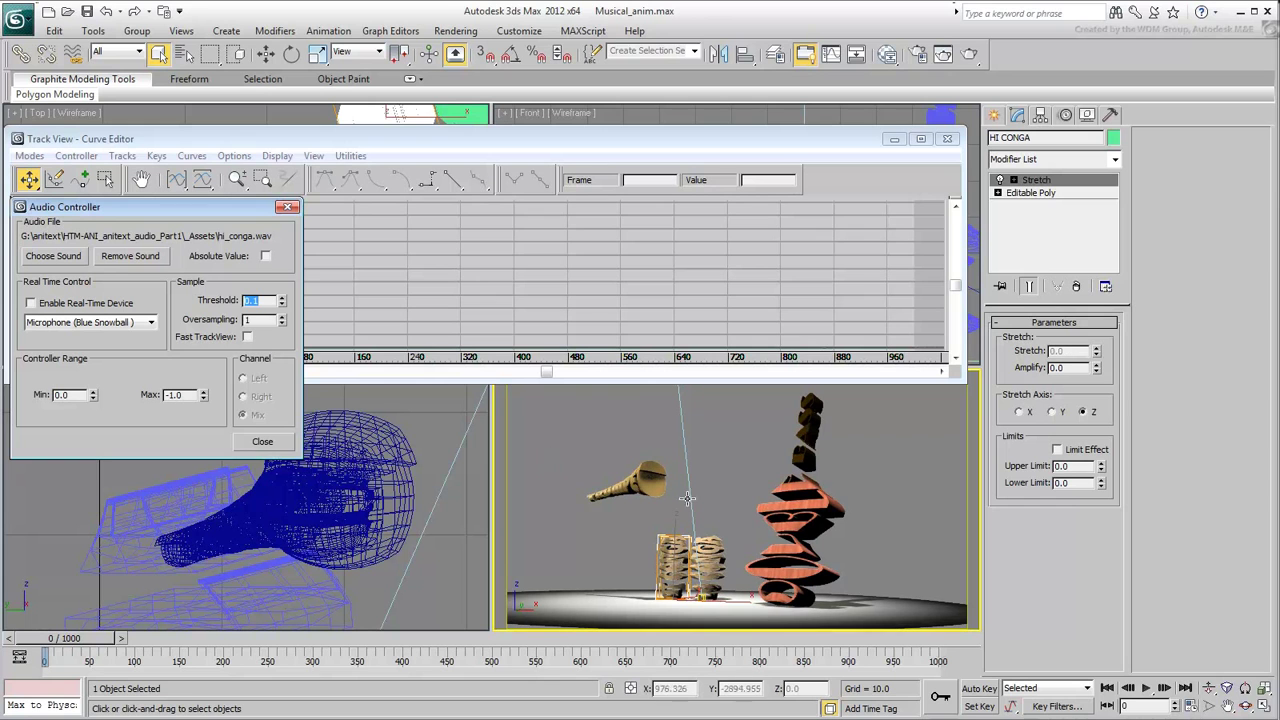
left_click(1146, 688)
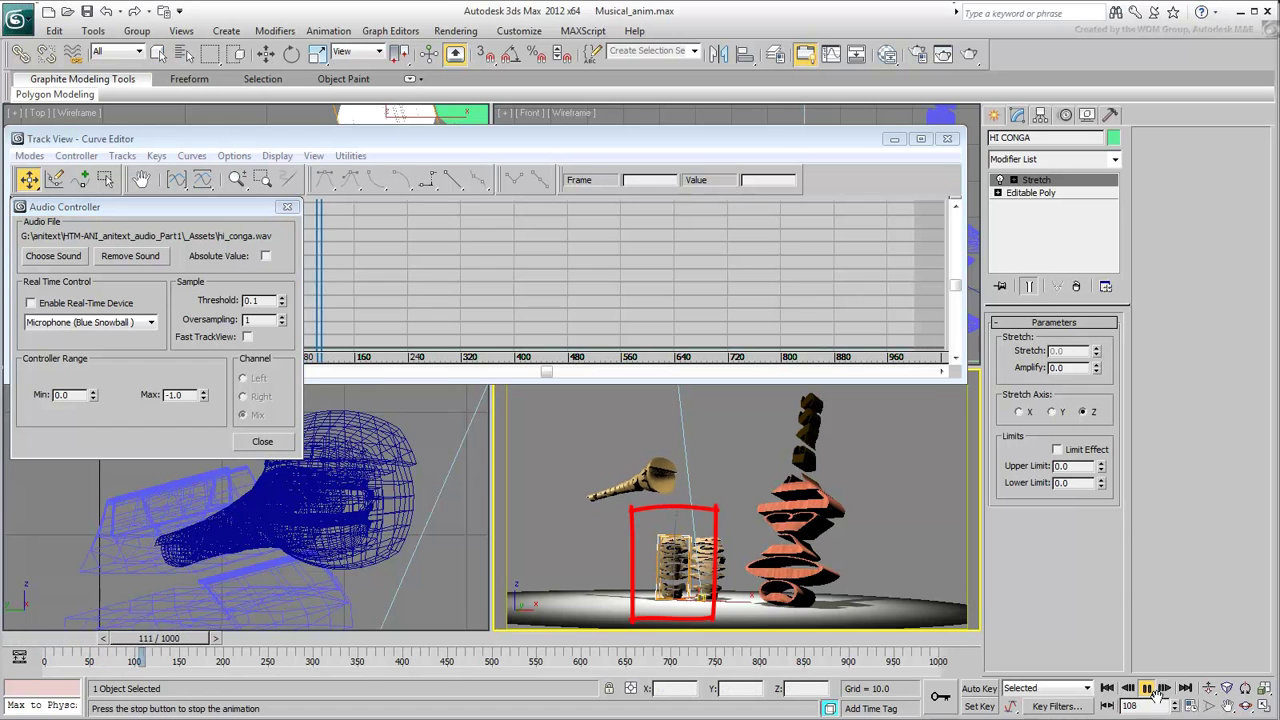
left_click(1147, 689)
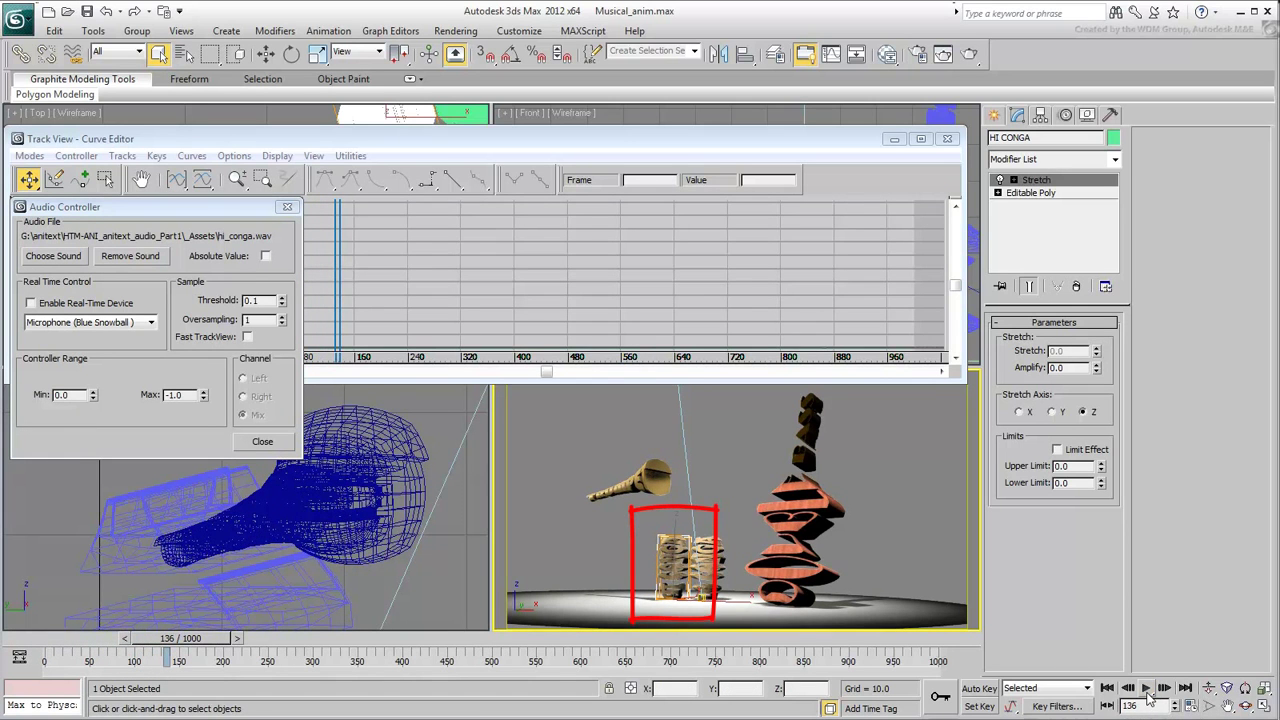
left_click(1108, 688)
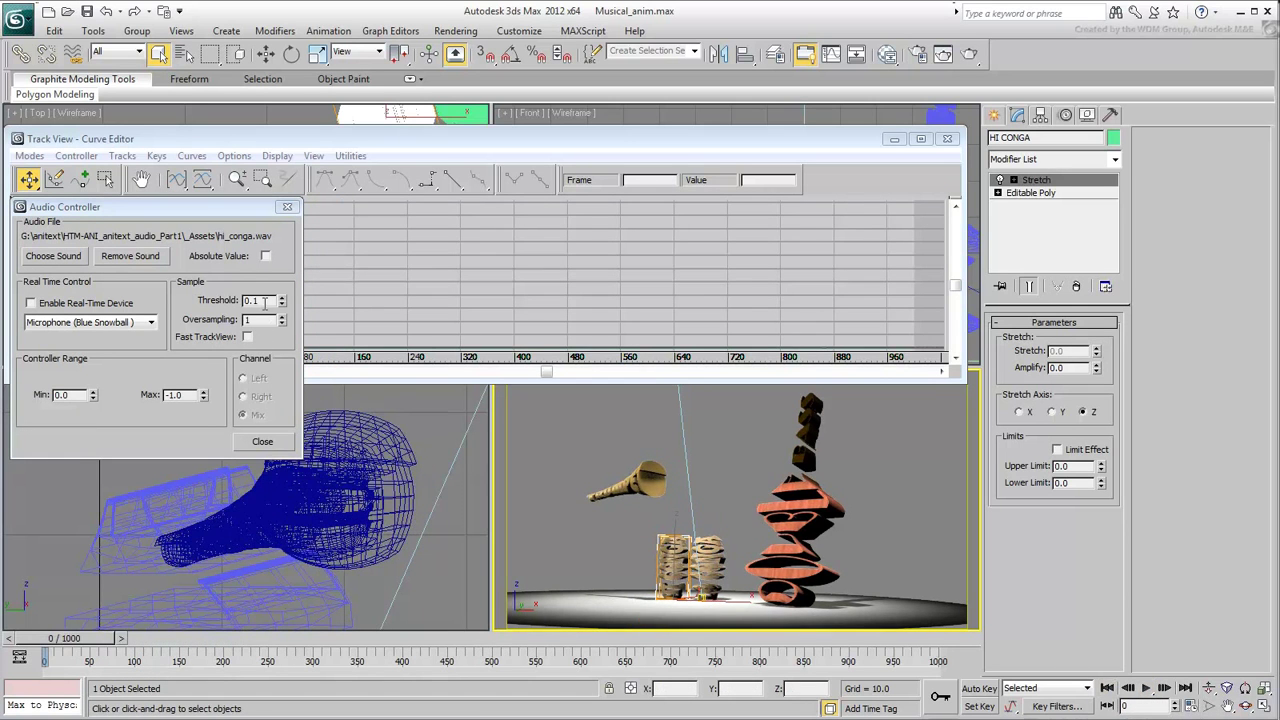
- Lower the Threshold to 0.035, preview again, and rewind to frame 0
left_click(255, 300)
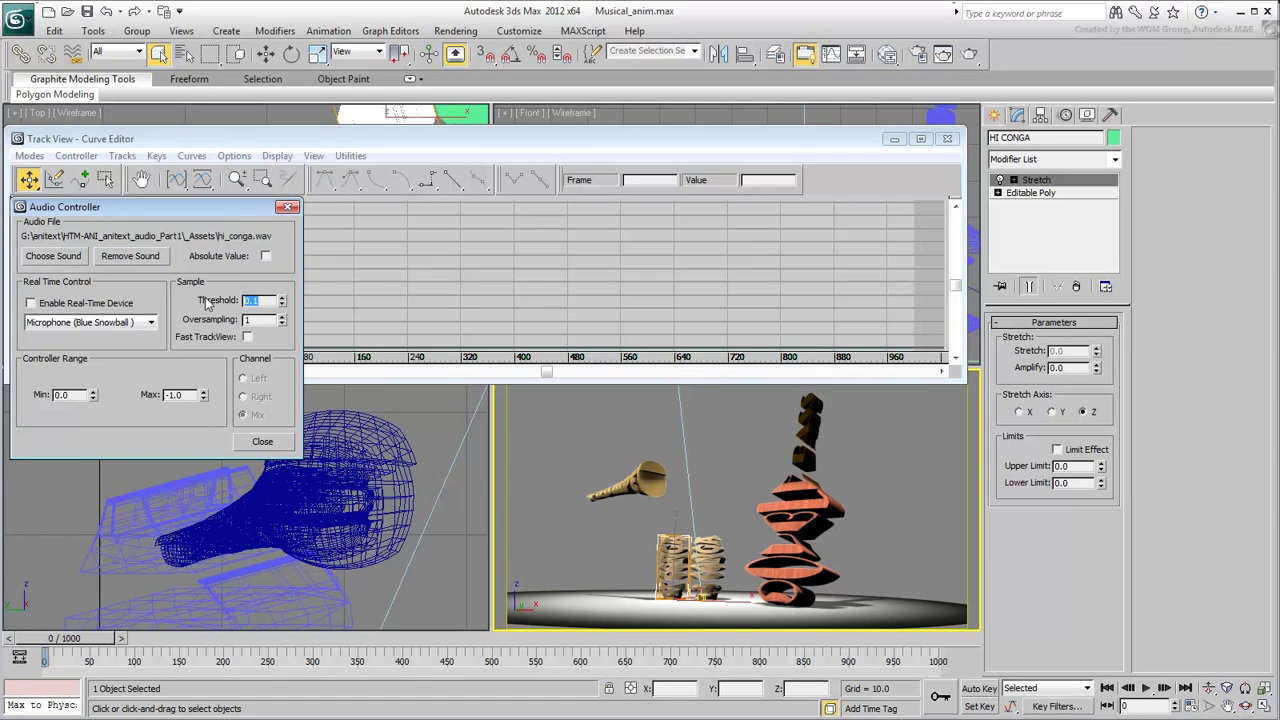
type(".035")
key("Return")
left_click(1147, 689)
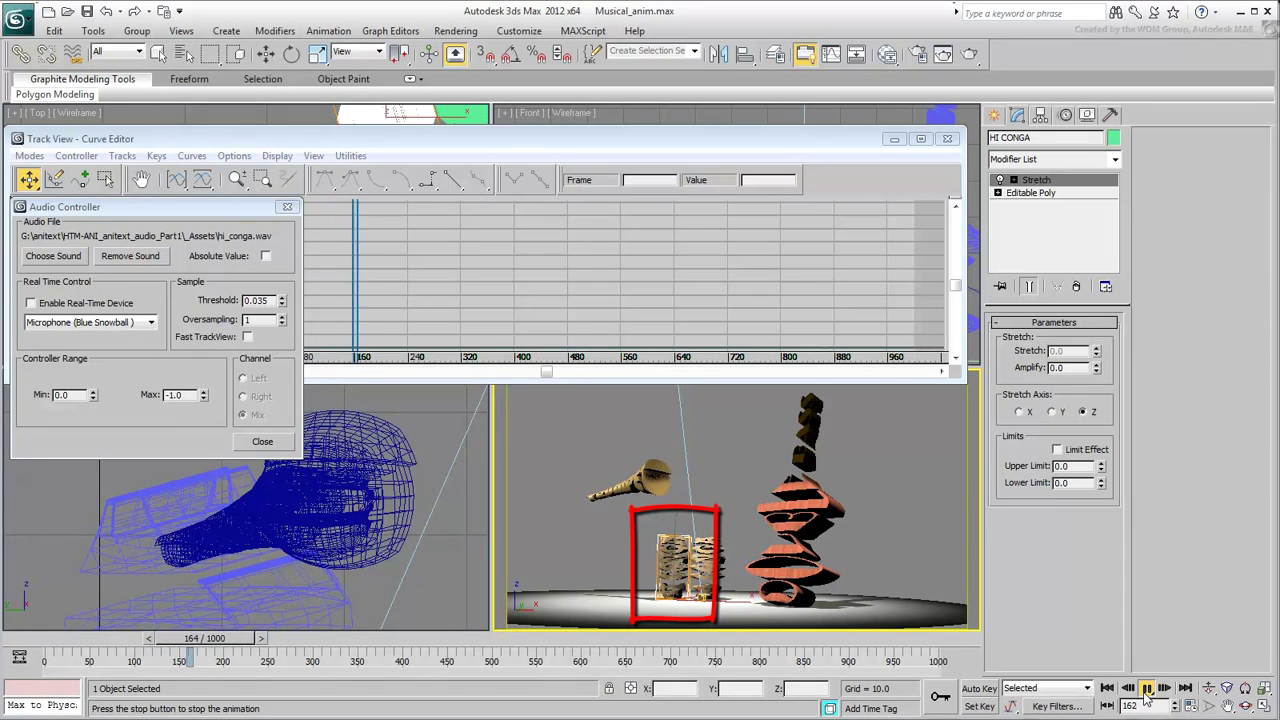
left_click(1146, 689)
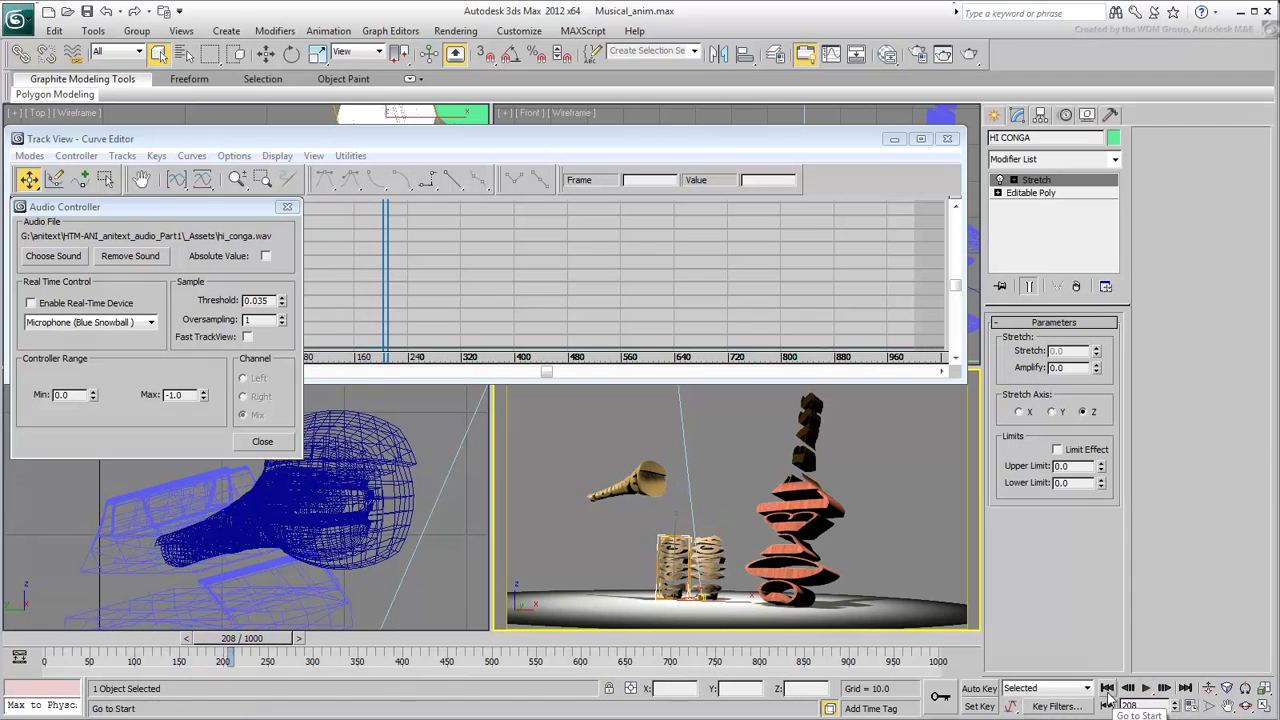
left_click(1107, 690)
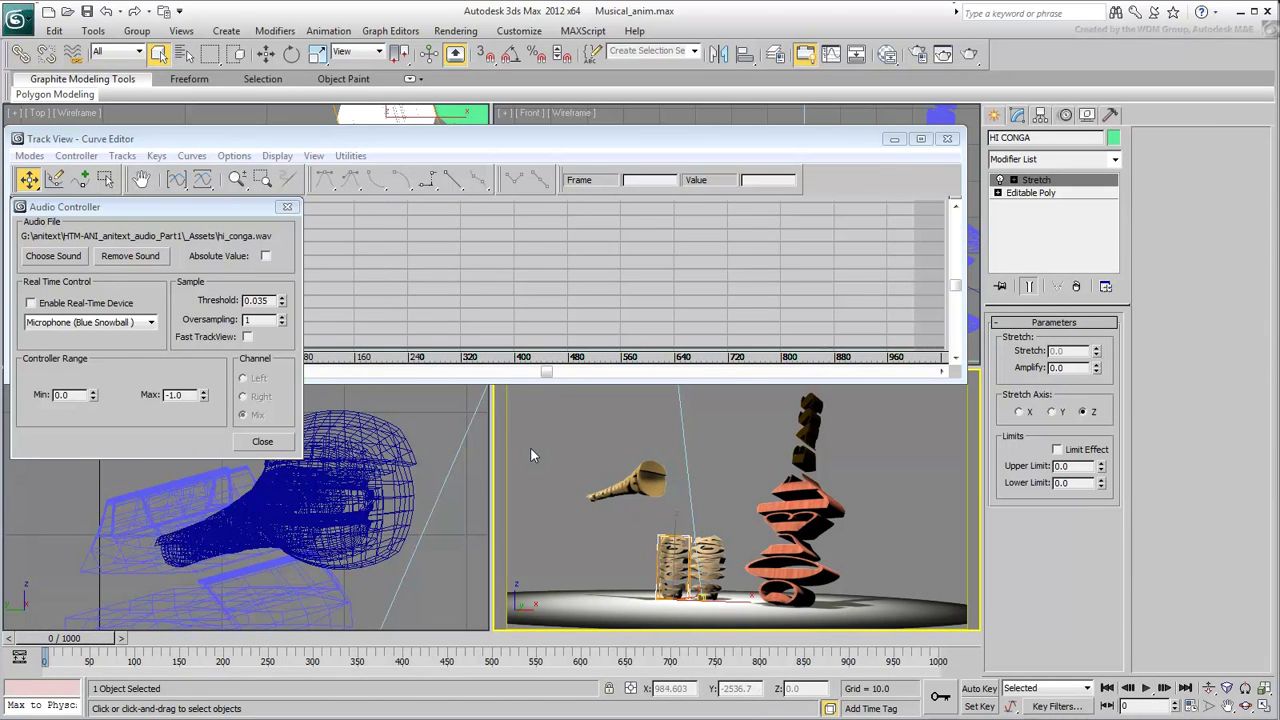
- Close the dialogs, select LO CONGA, and add a Stretch modifier reset to 0.0
left_click(262, 443)
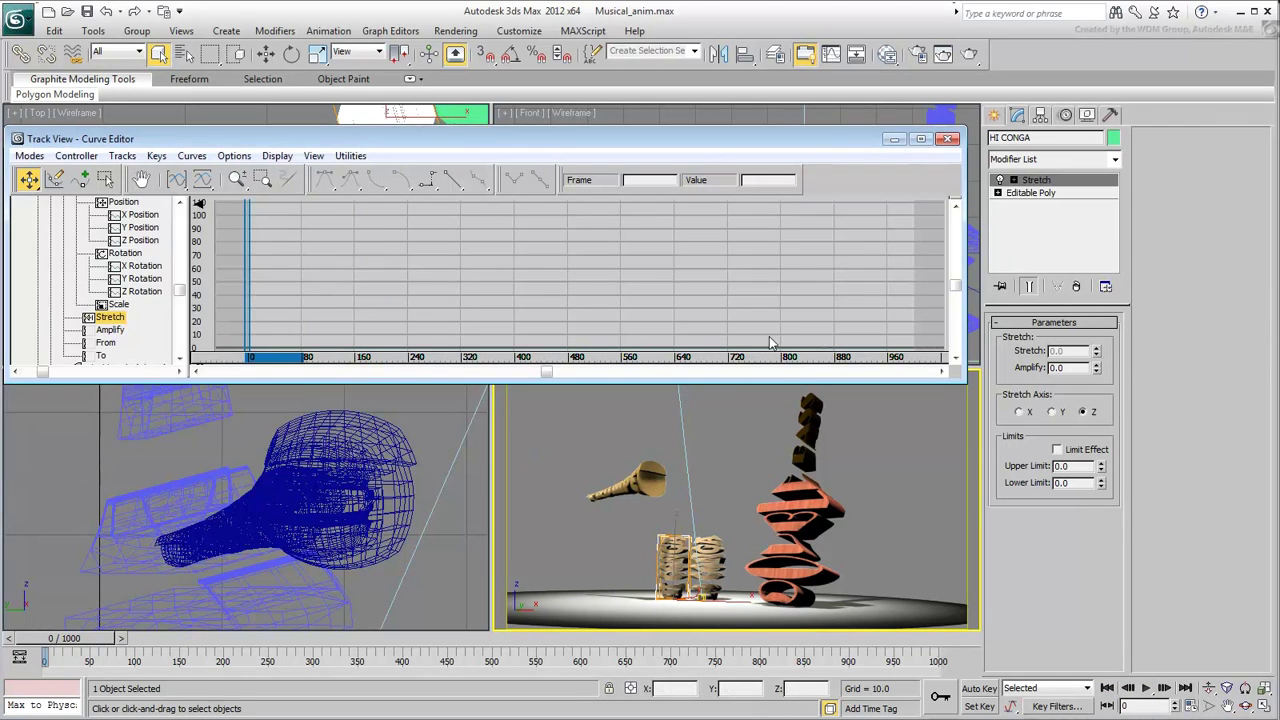
left_click(947, 138)
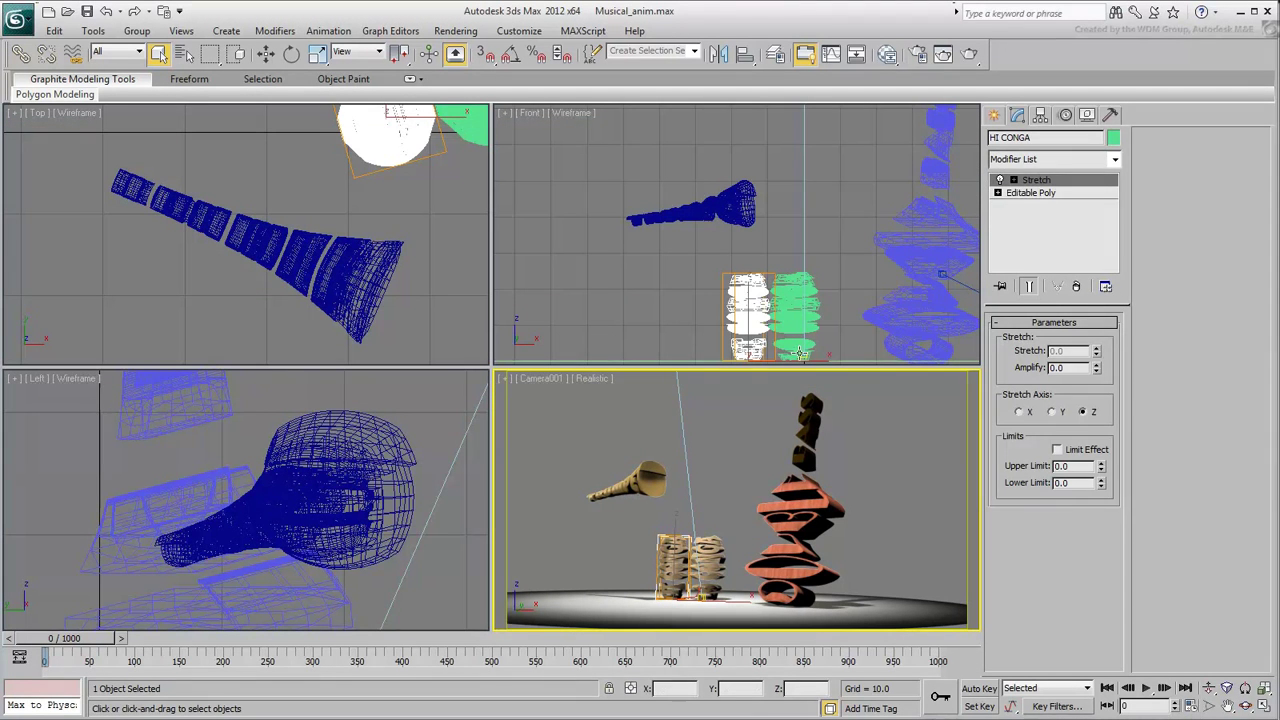
left_click(670, 543)
left_click(1070, 160)
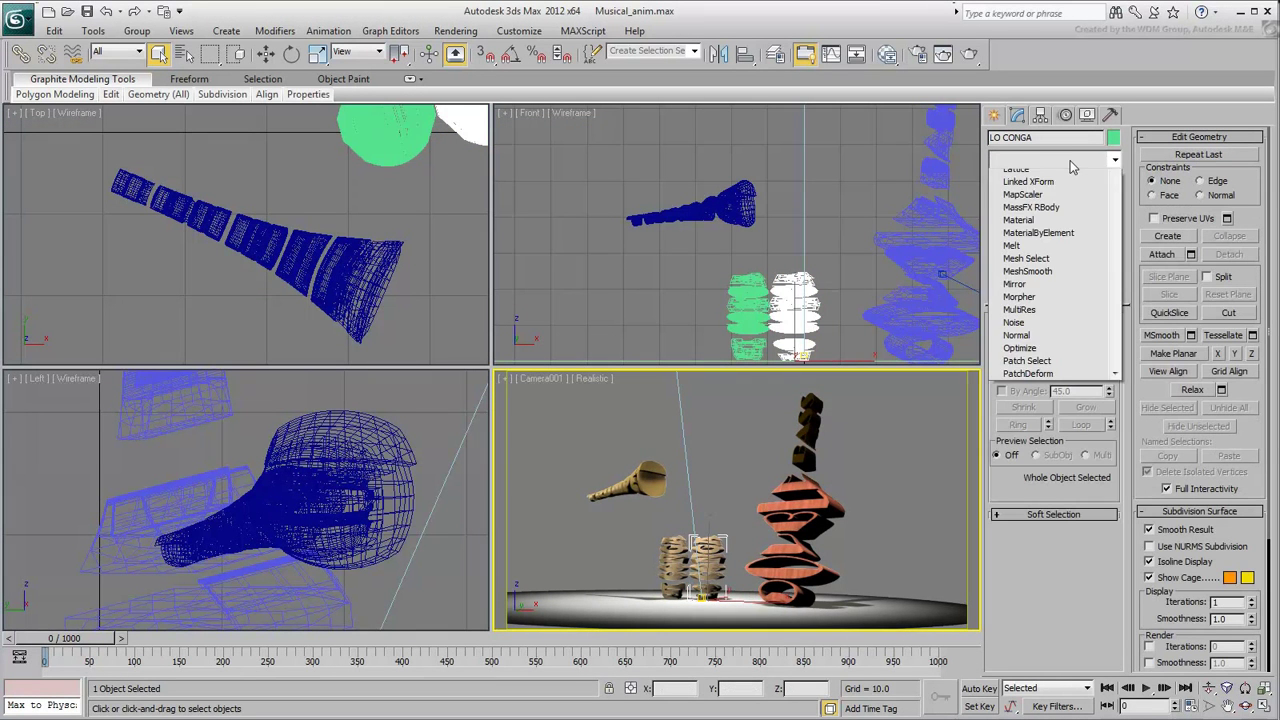
scroll(1050, 600, "down", 10)
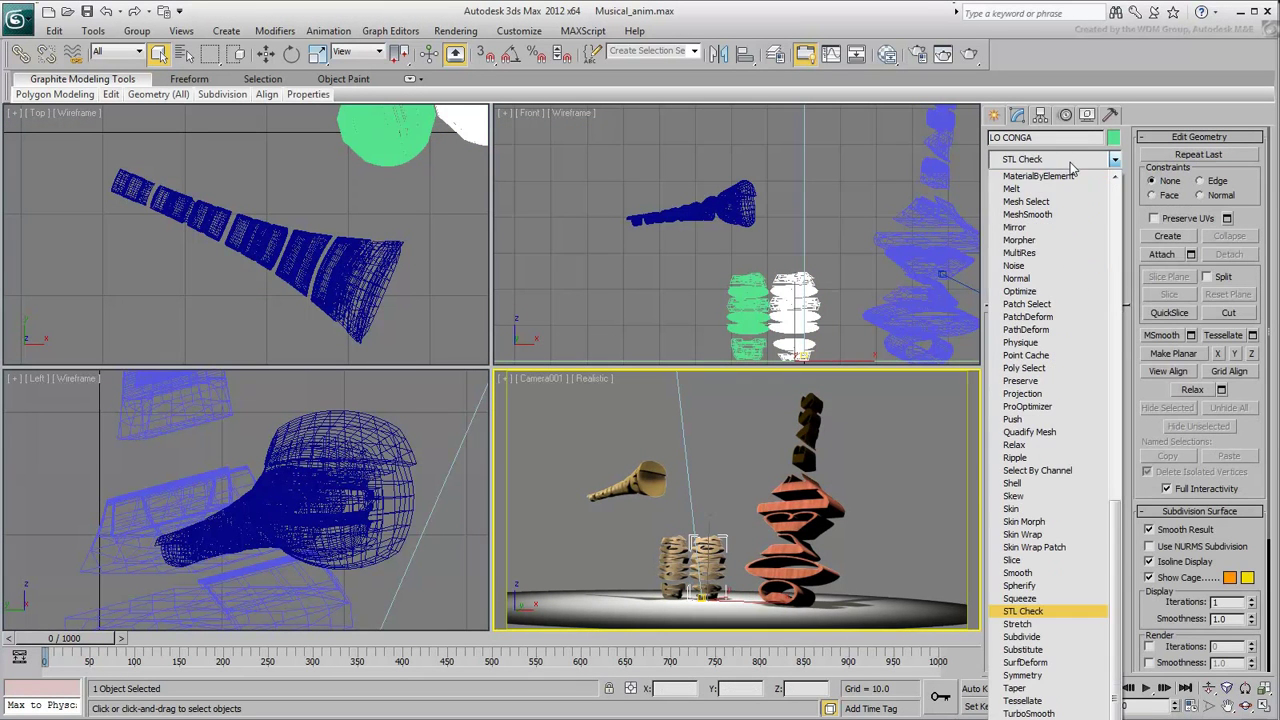
left_click(1025, 624)
left_click(1096, 354)
right_click(1096, 351)
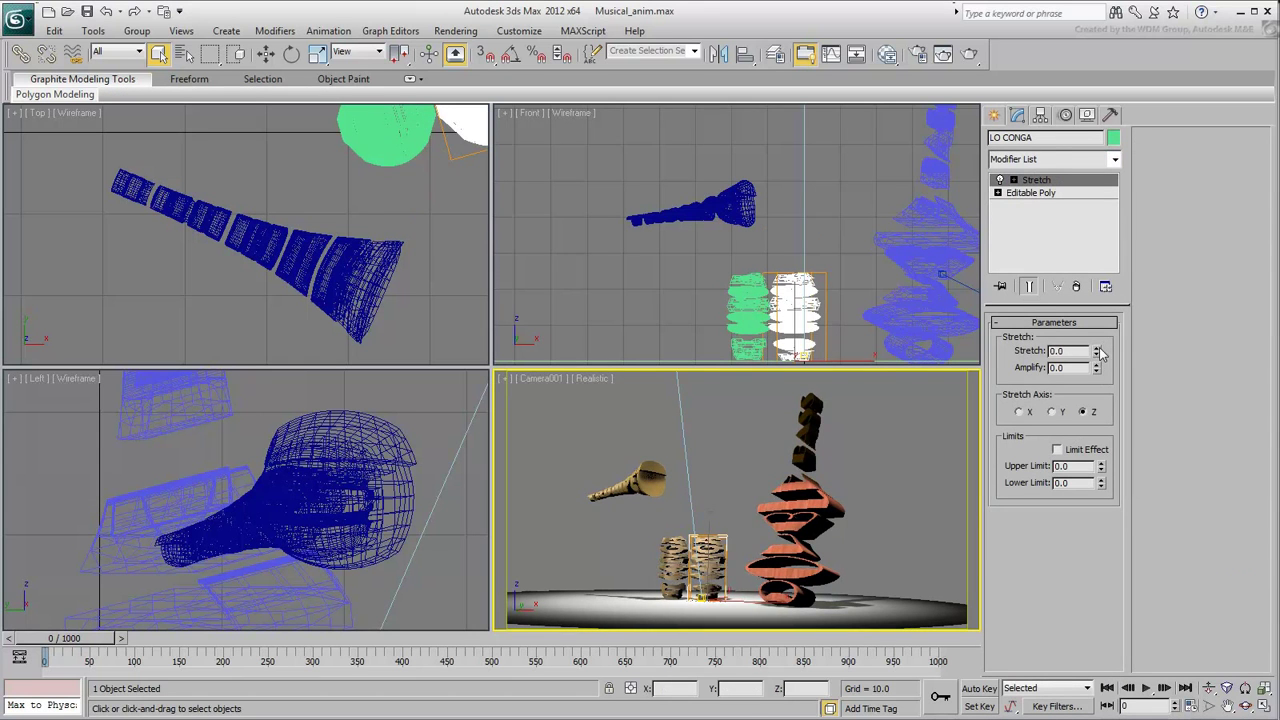
- In LO CONGA's Curve Editor, assign an Audio Float controller to the Stretch track
right_click(668, 540)
left_click(740, 662)
scroll(40, 281, "down", 10)
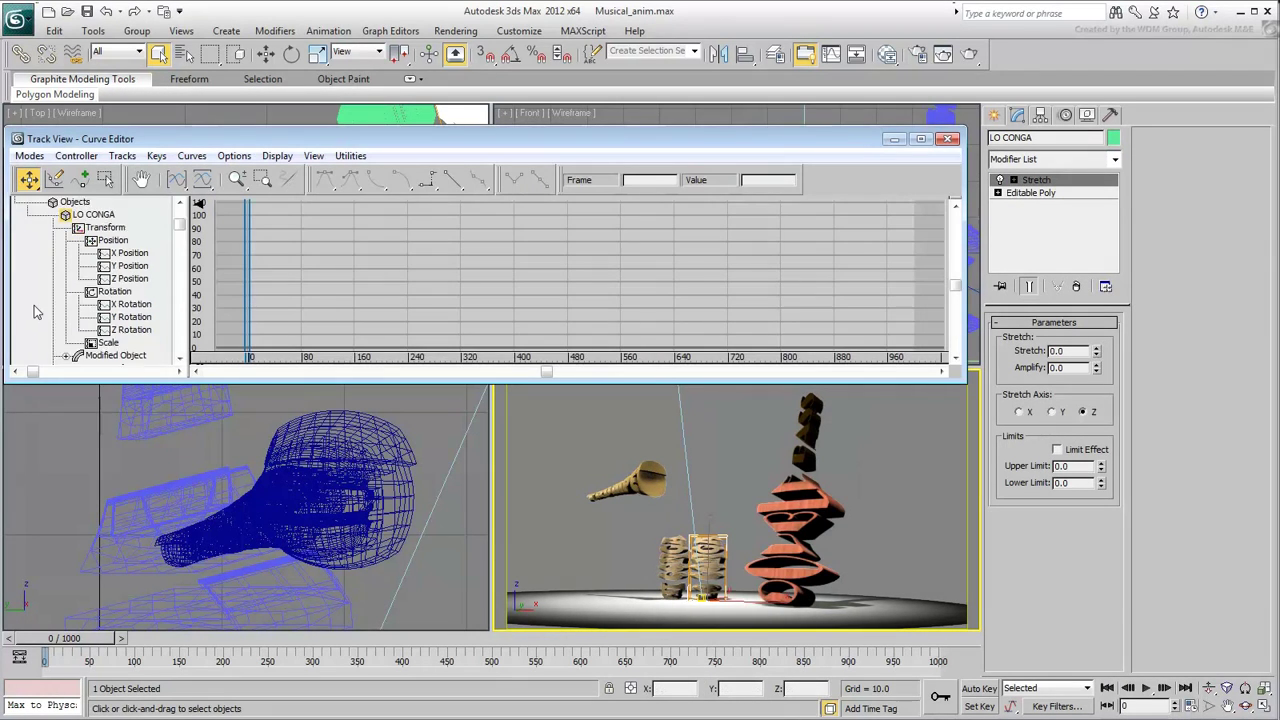
scroll(40, 281, "down", 2)
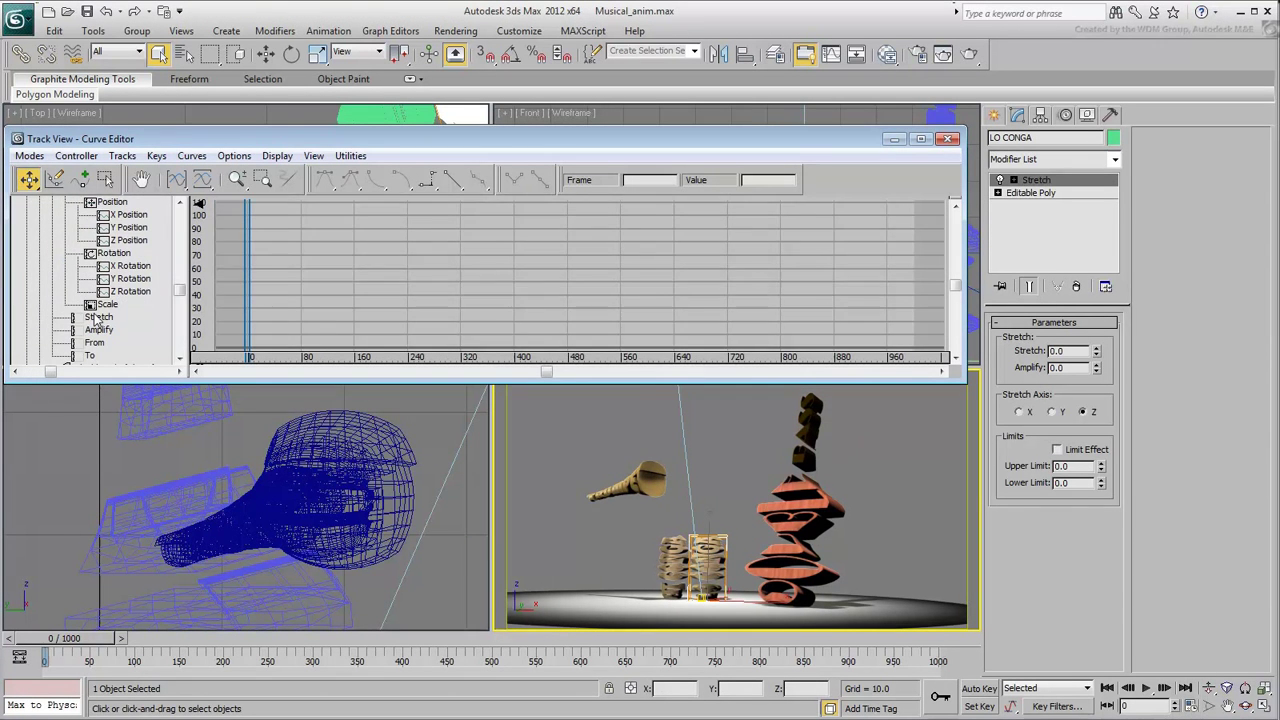
left_click(98, 317)
right_click(98, 317)
left_click(140, 346)
left_click(643, 503)
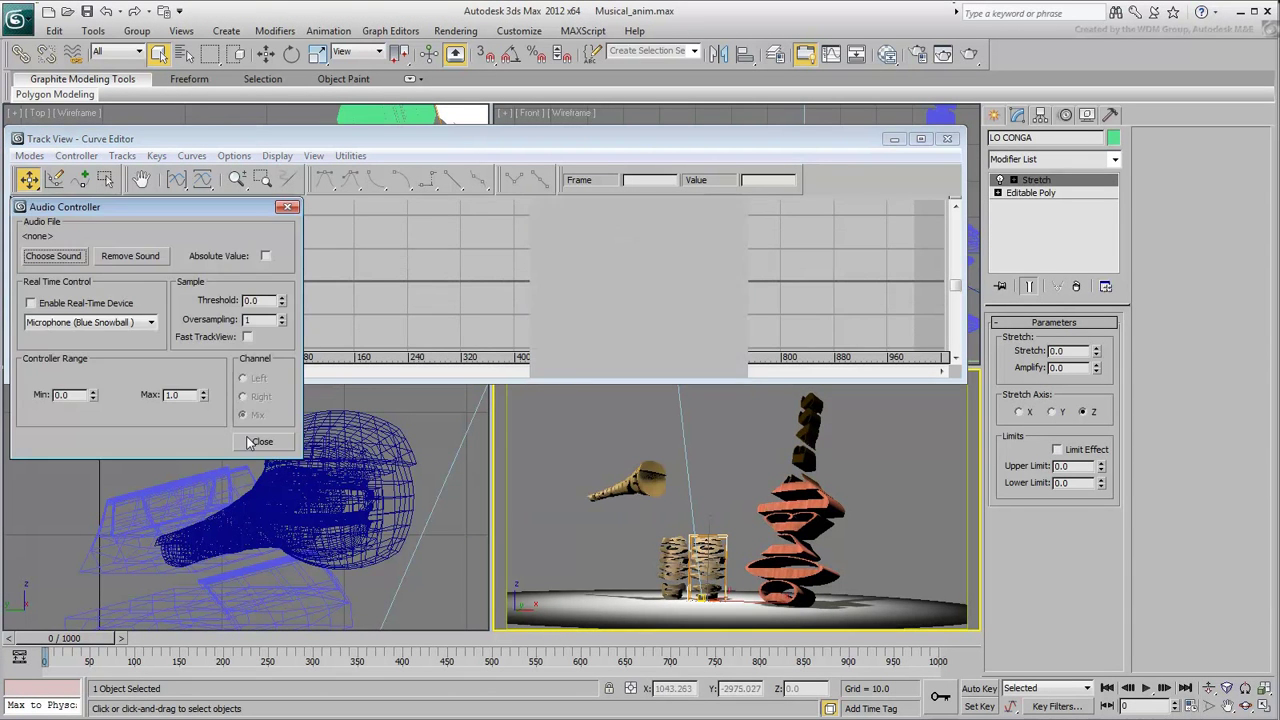
- Load lo_conga.wav with range Max -1.0 and Threshold 0.03
left_click(55, 251)
double_click(60, 340)
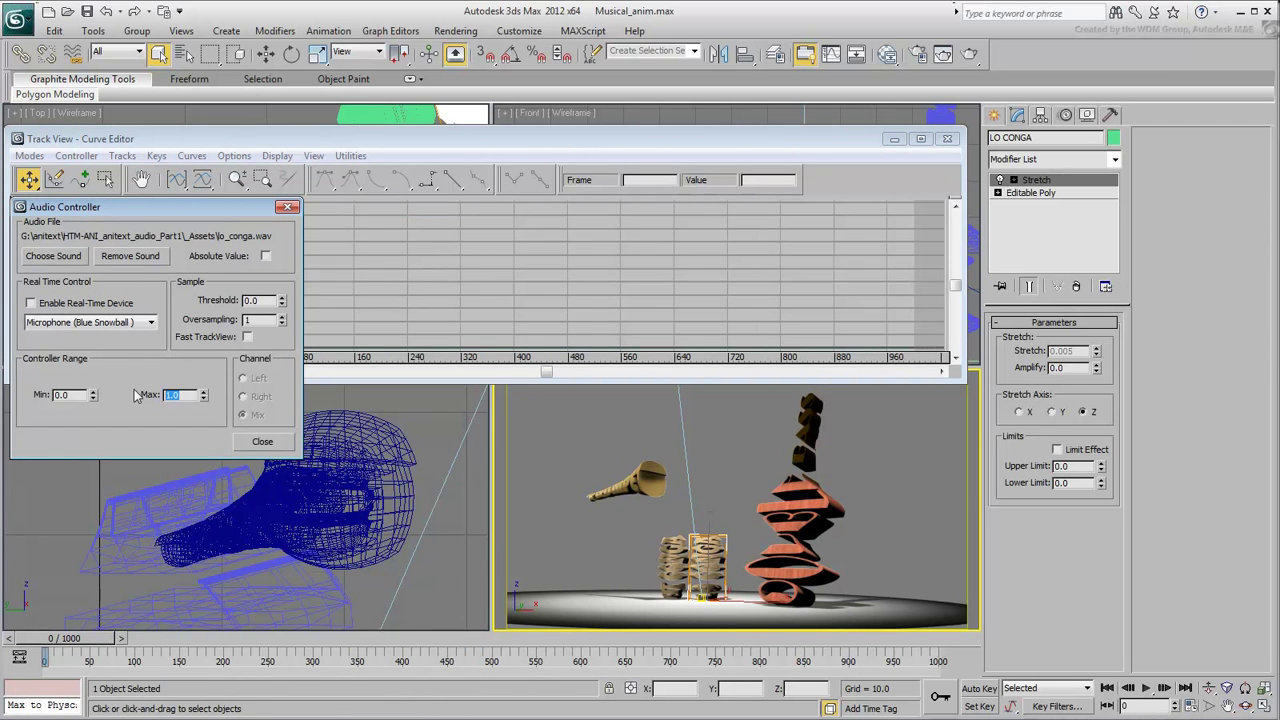
type("-1")
key("Tab")
type(".03")
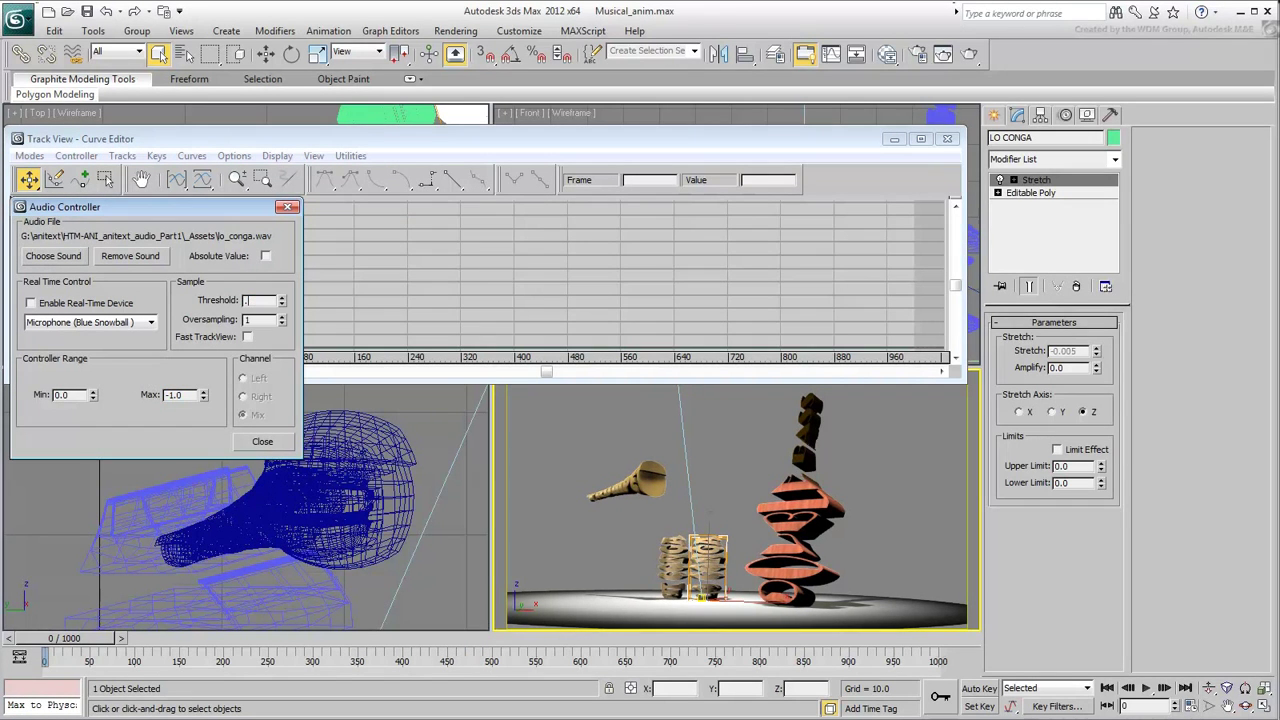
key("Return")
- Preview the lo conga animation, rewind to frame 0, and close the Audio Controller
left_click(1147, 688)
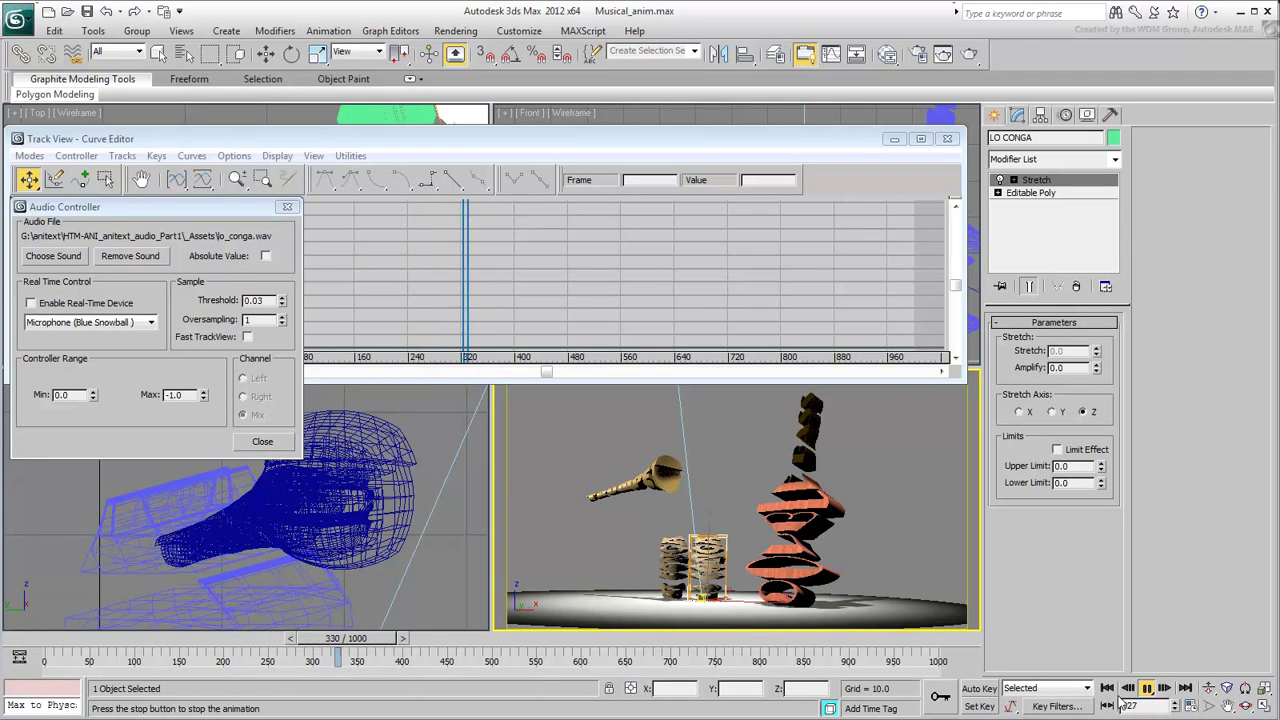
left_click(1107, 688)
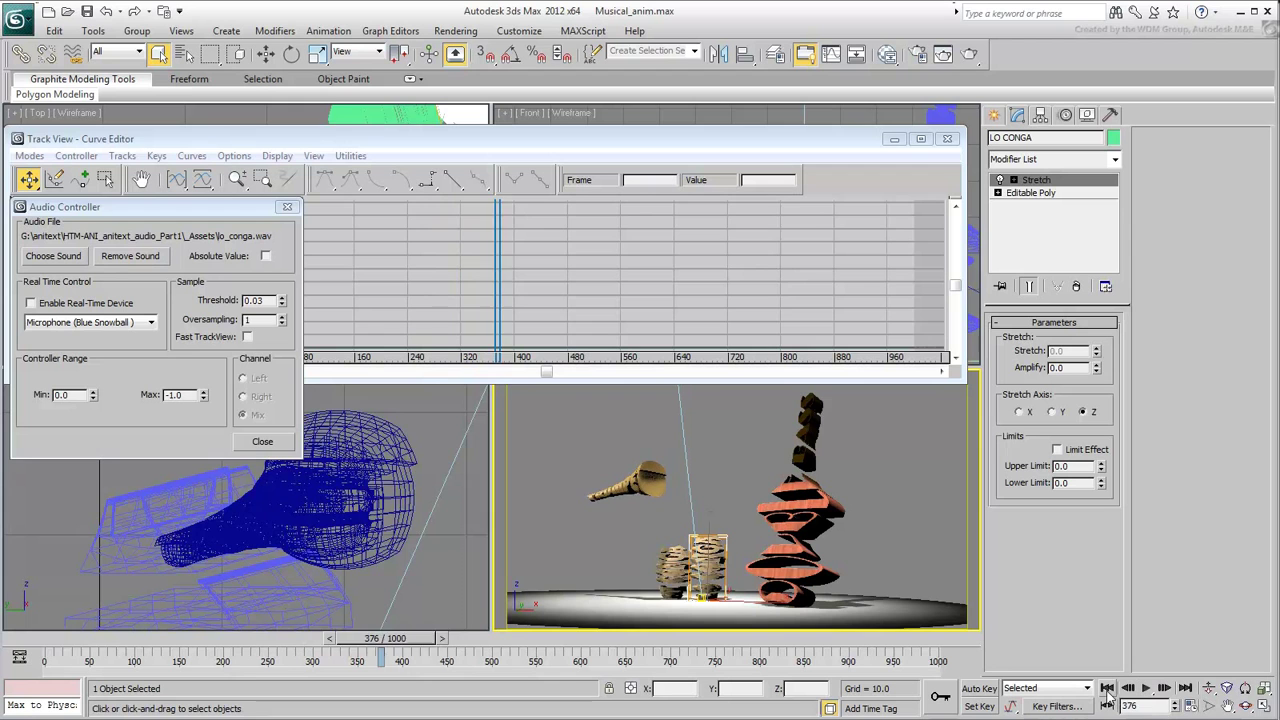
left_click(262, 441)
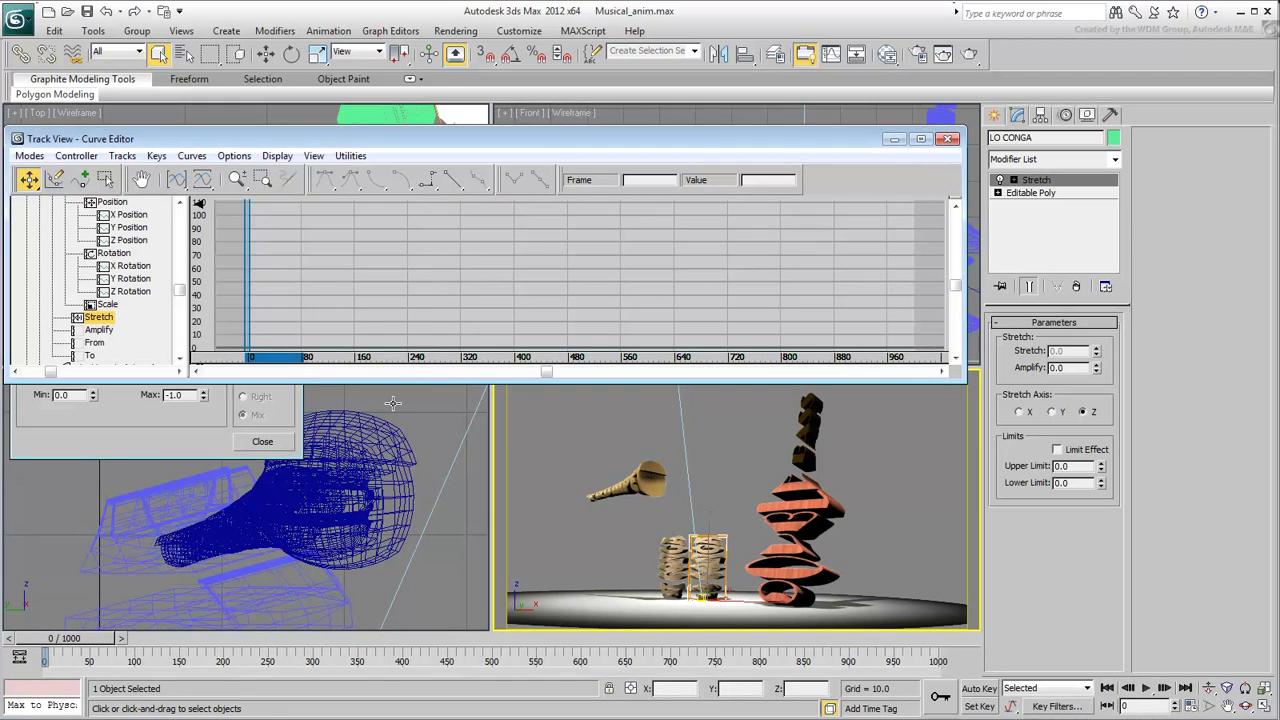
- Add a Bend modifier to BASS with Angle 62.5 and Limit Effect on
left_click(950, 139)
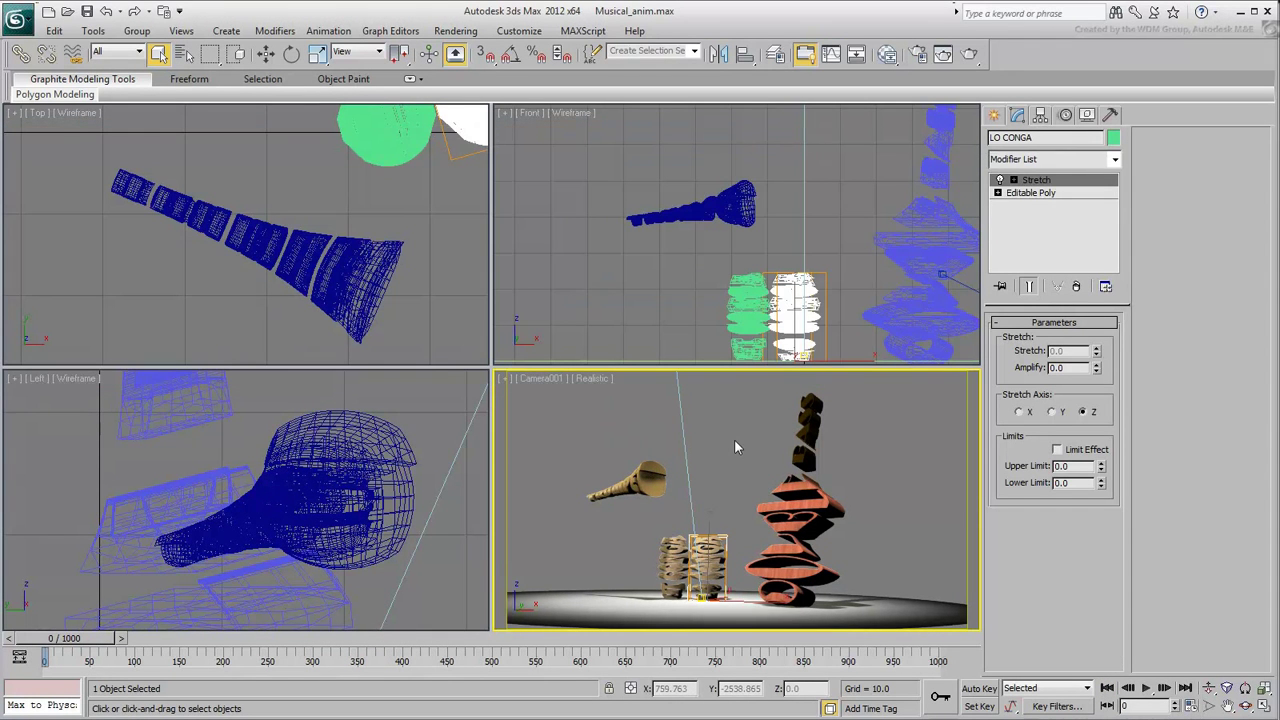
left_click(804, 505)
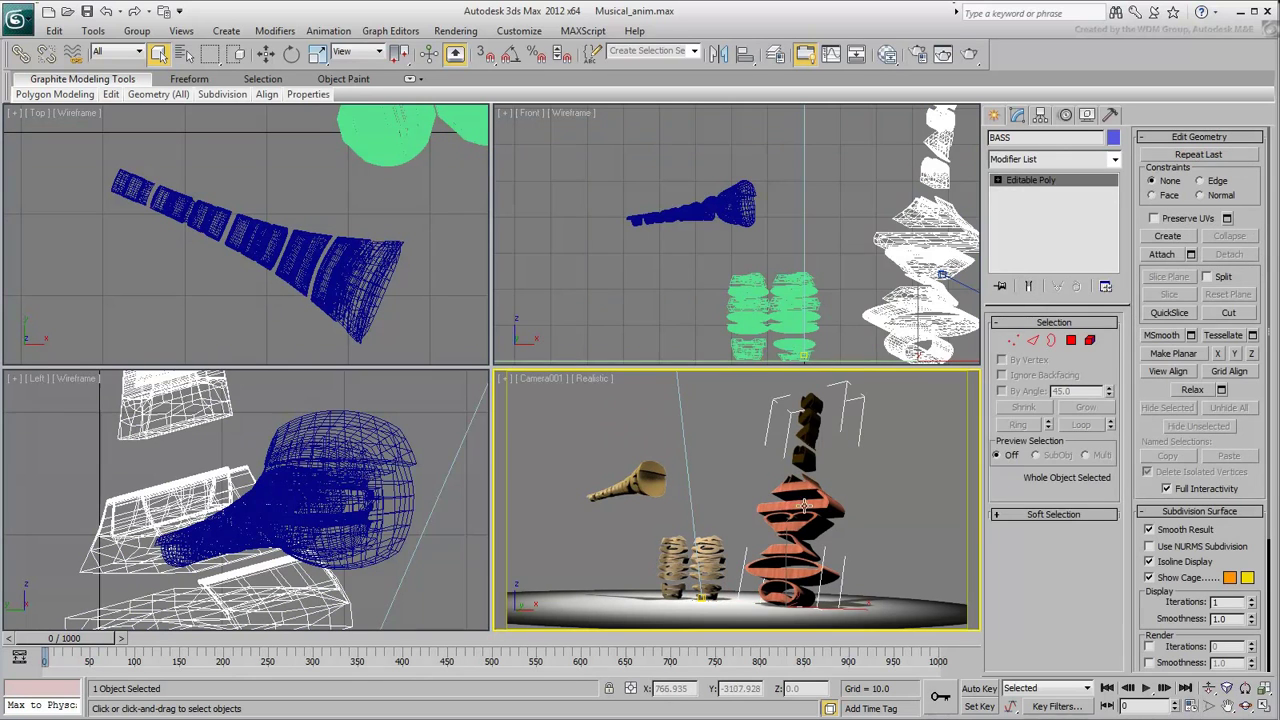
left_click(1053, 160)
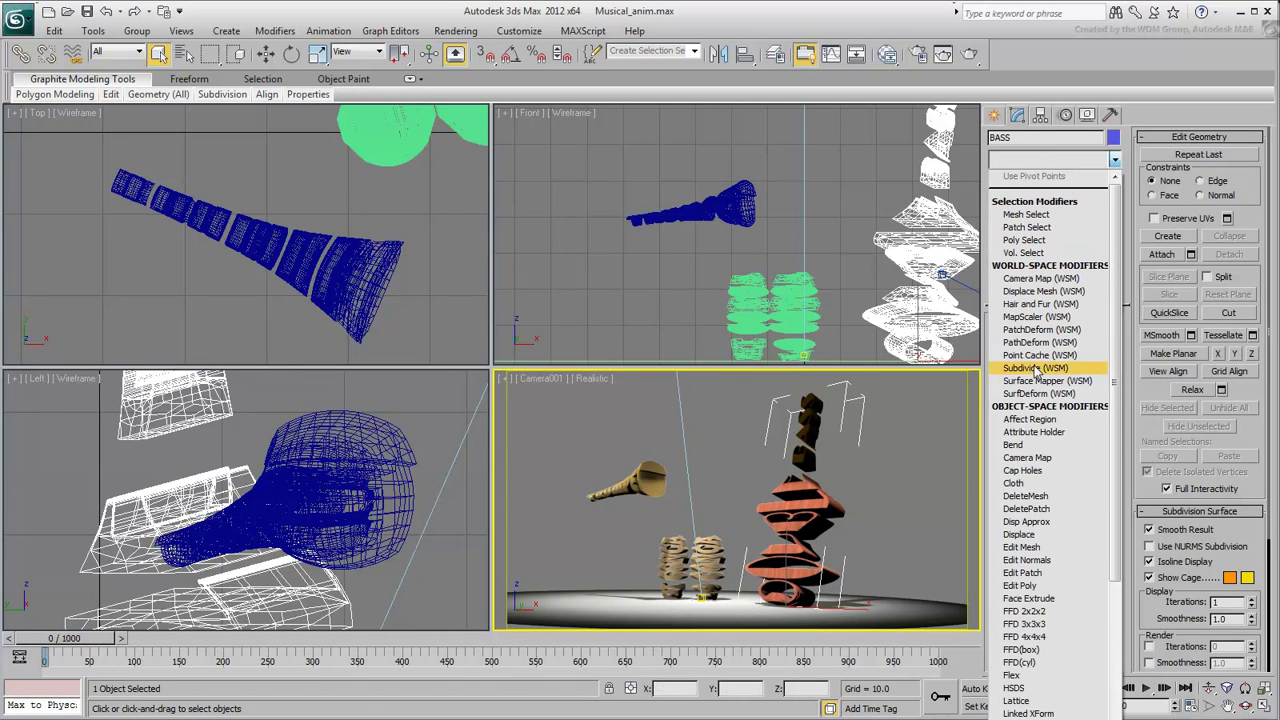
left_click(1015, 444)
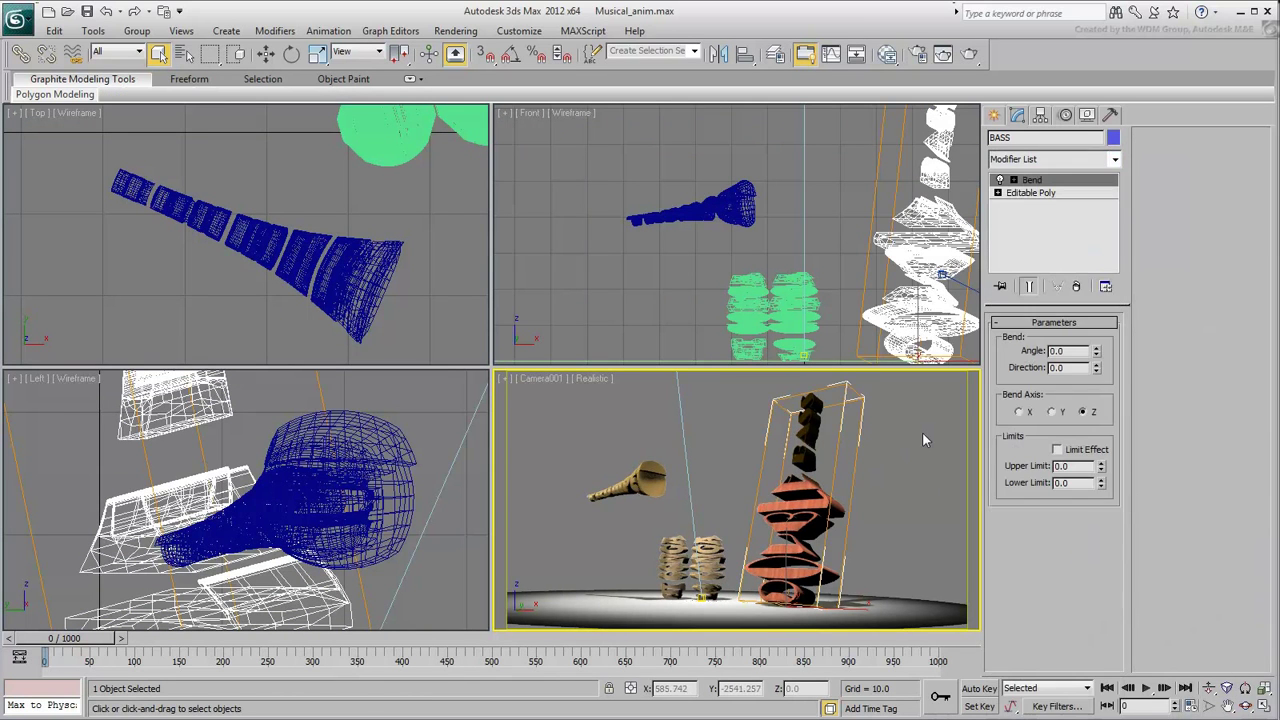
left_click_drag(1097, 352, 1126, 262)
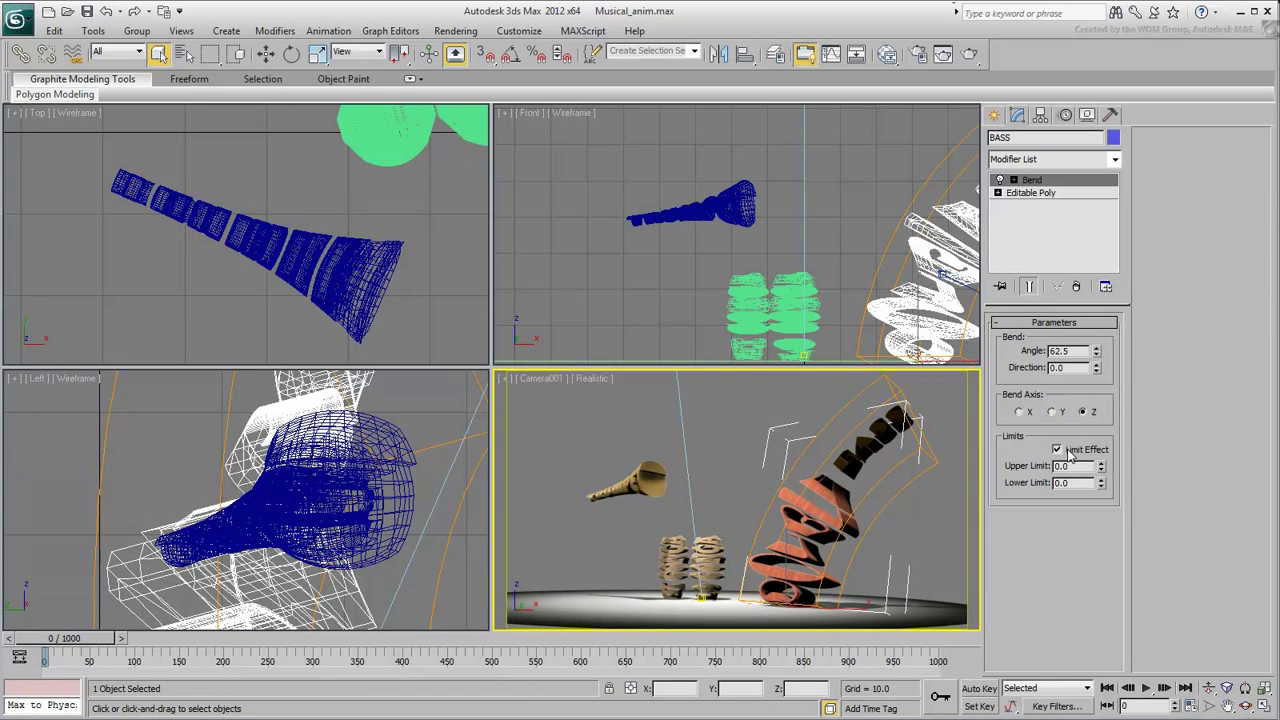
- Set the Bend Upper Limit to 500, test a negative angle, then reset Angle to 0
left_click_drag(1101, 463, 871, 275)
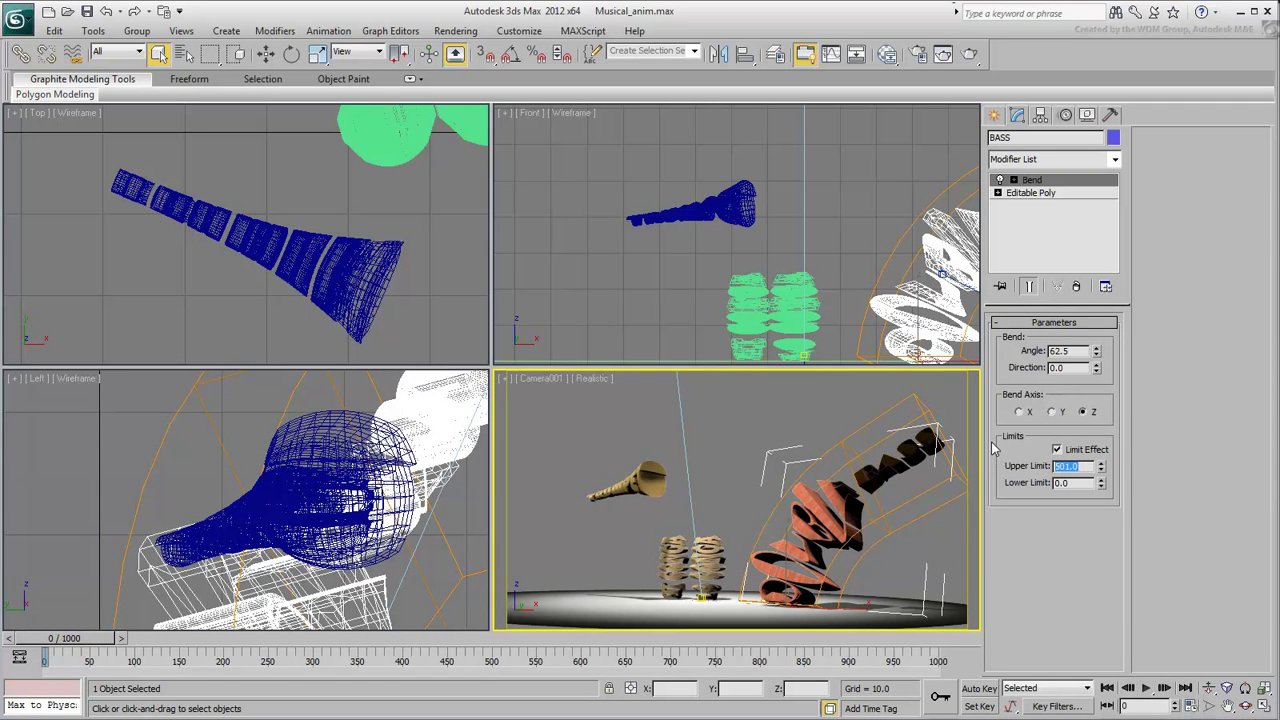
key("Return")
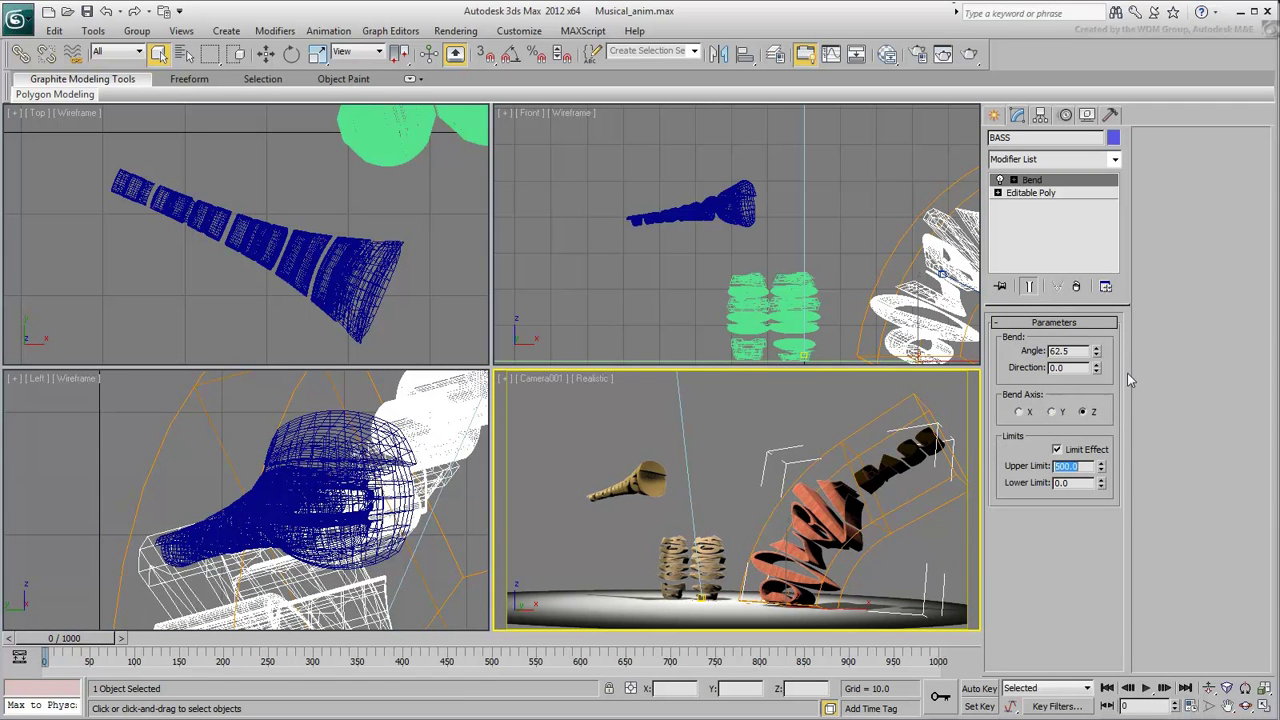
left_click_drag(1097, 351, 1117, 416)
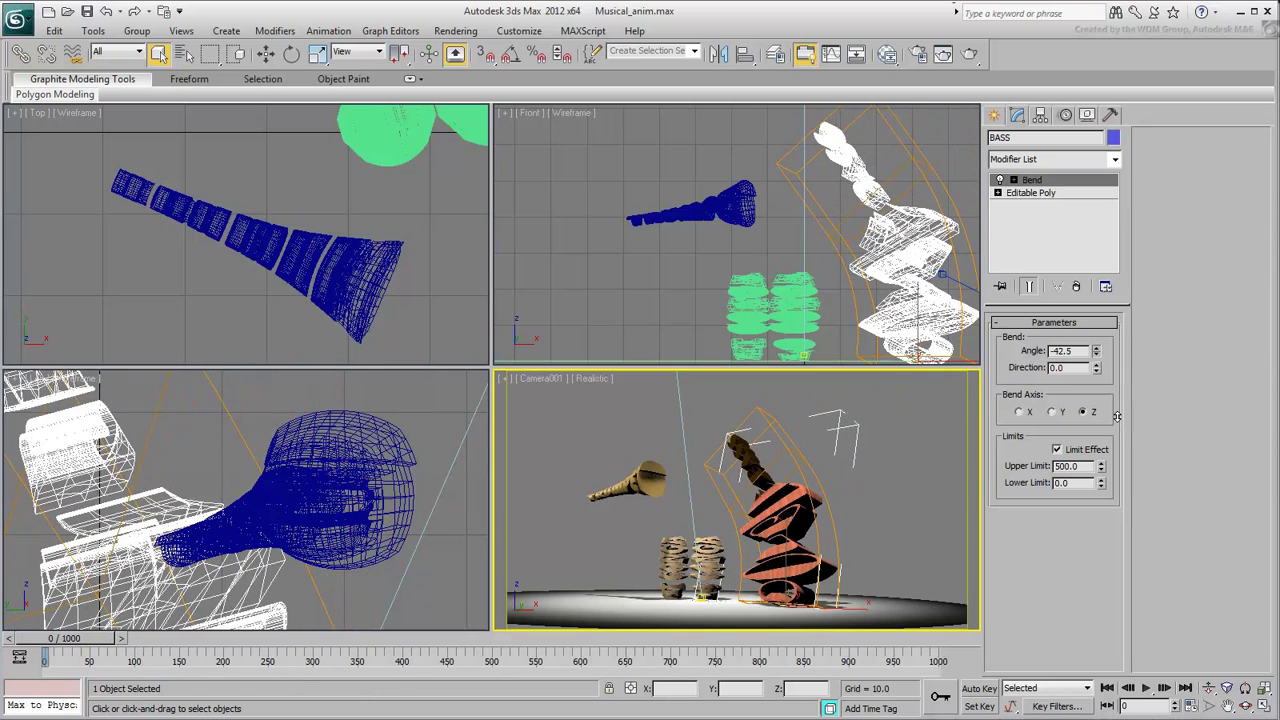
right_click(1096, 351)
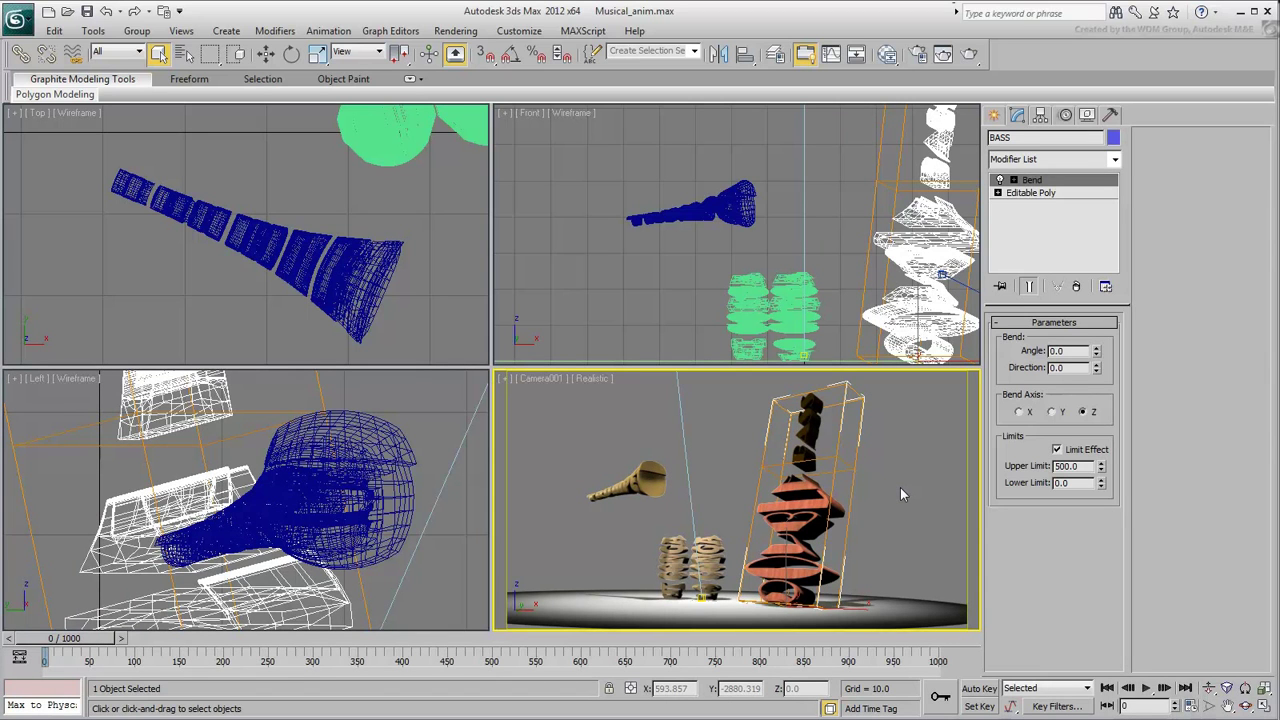
- Open the Curve Editor for BASS and expand its tracks down to the Bend parameters
right_click(804, 482)
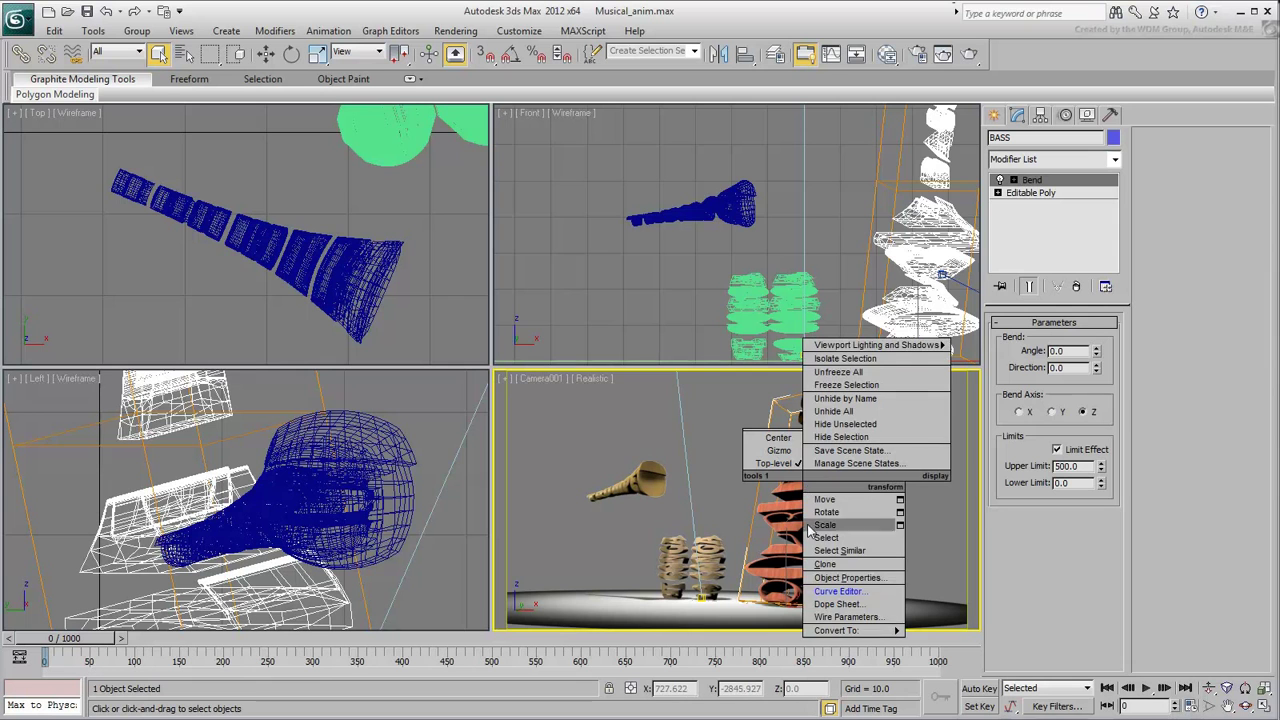
left_click(838, 591)
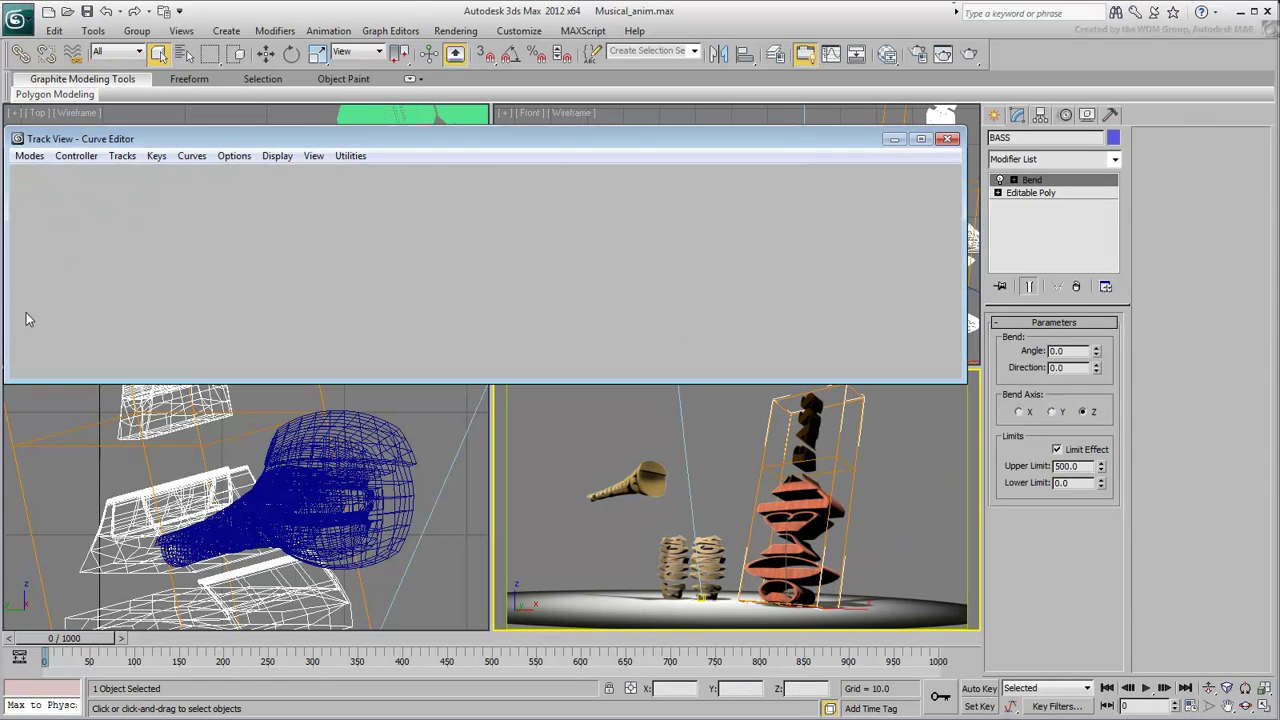
left_click(61, 254)
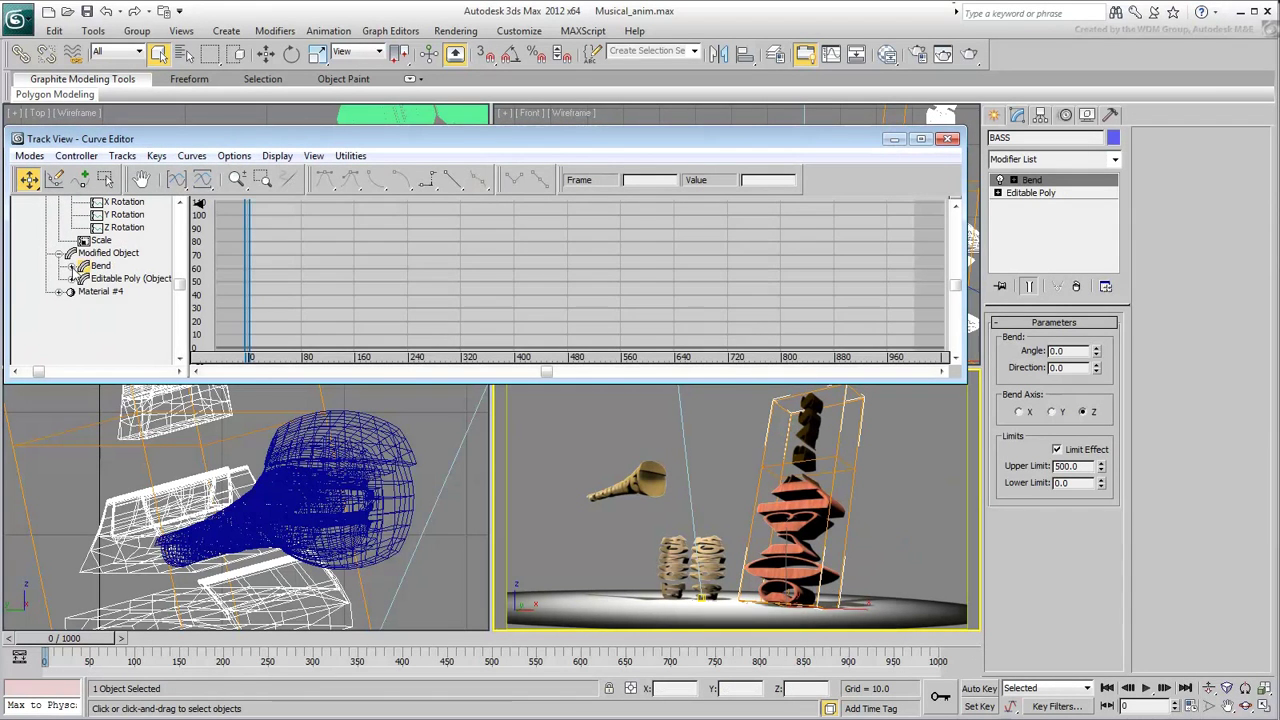
left_click(70, 266)
left_click(58, 318)
scroll(42, 206, "down", 3)
scroll(90, 292, "down", 1)
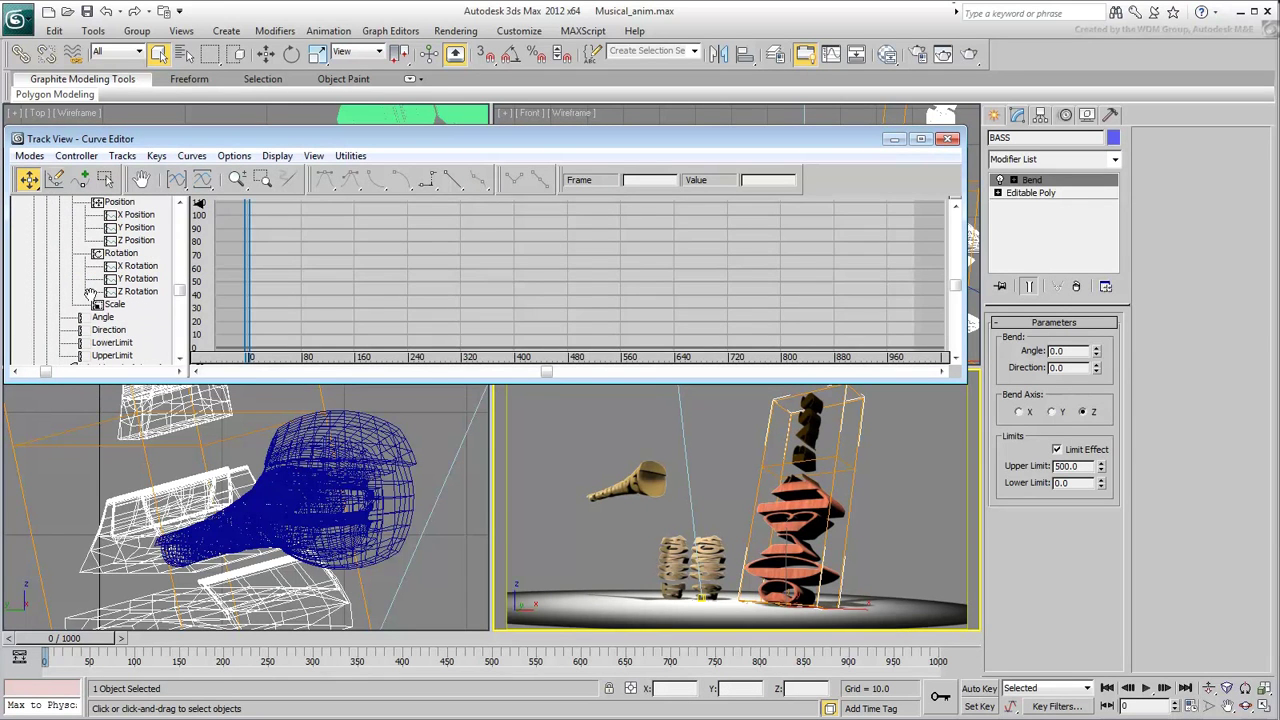
- Assign an AudioFloat controller to the Bend Angle track
left_click(104, 318)
right_click(104, 318)
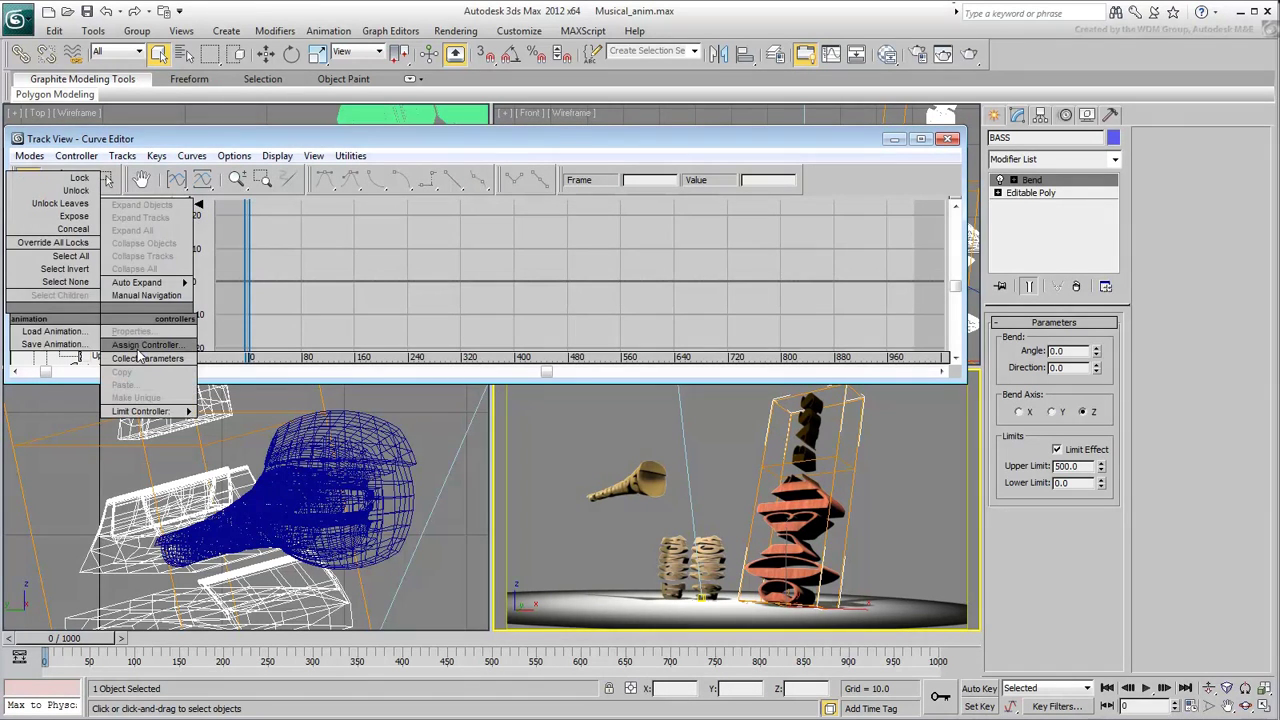
left_click(140, 352)
left_click(566, 233)
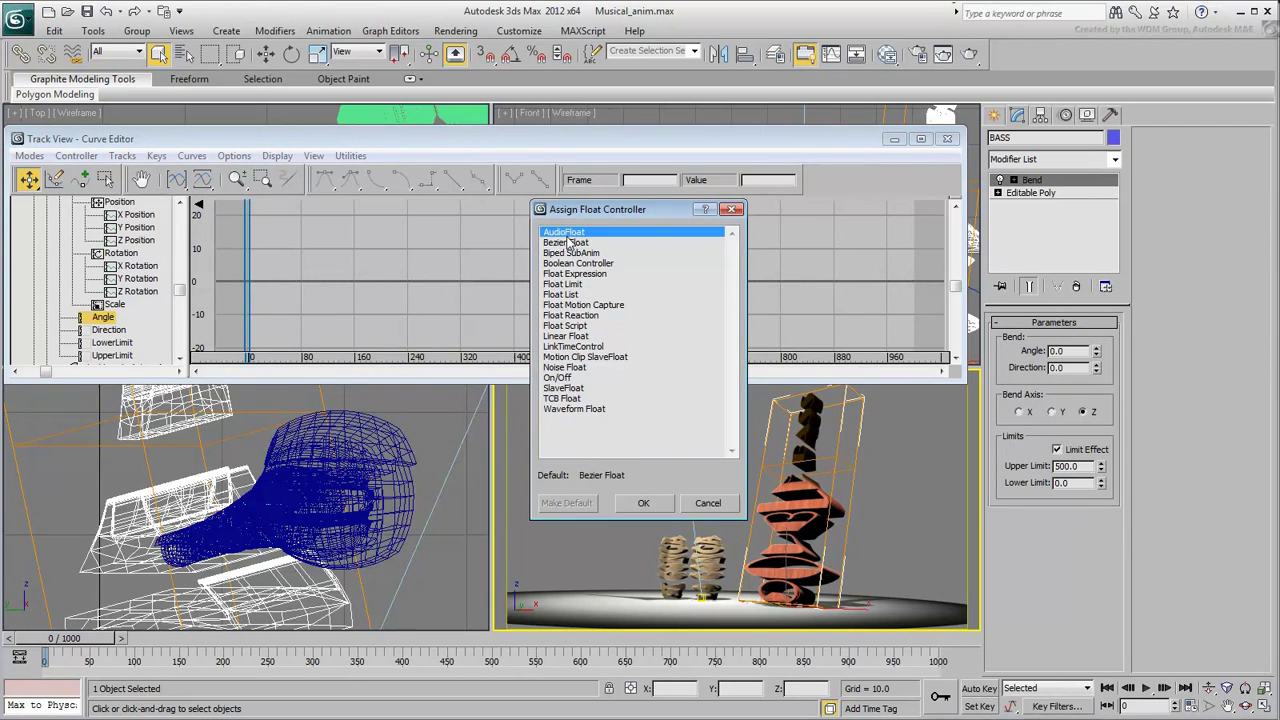
left_click(641, 508)
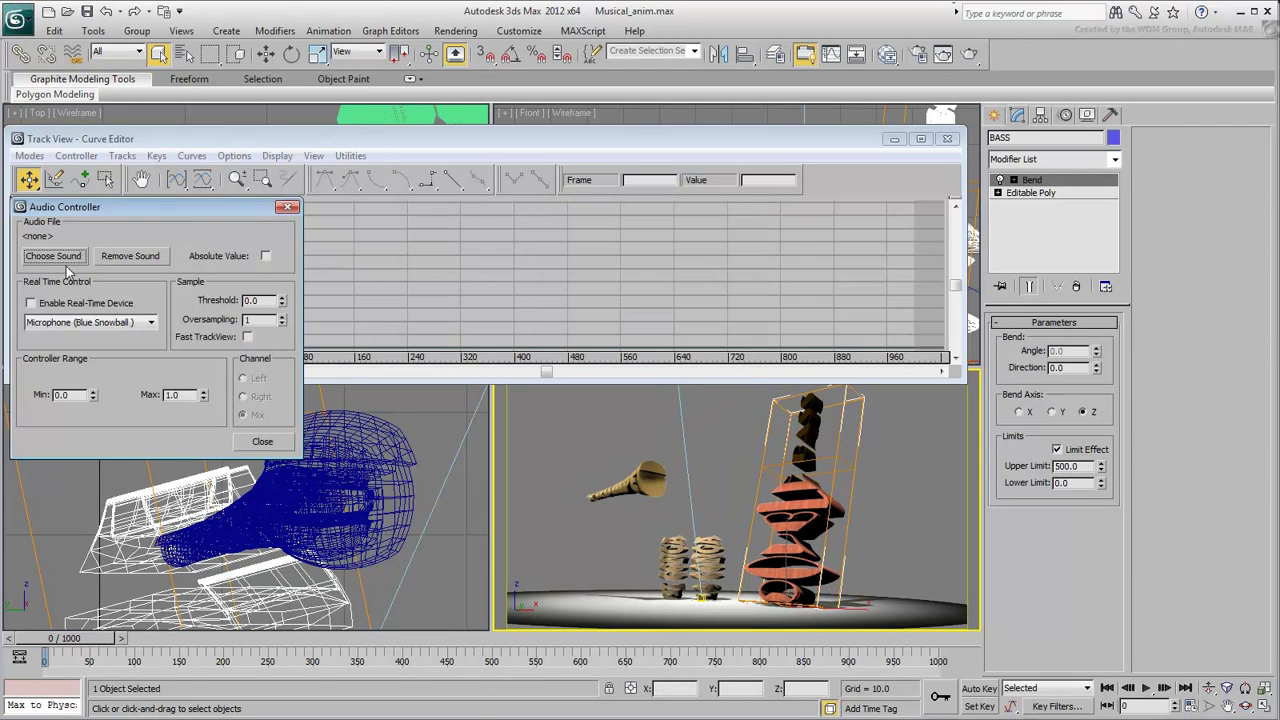
- Load bass.wav as the audio source, set the range maximum to 50, and preview playback
left_click(62, 258)
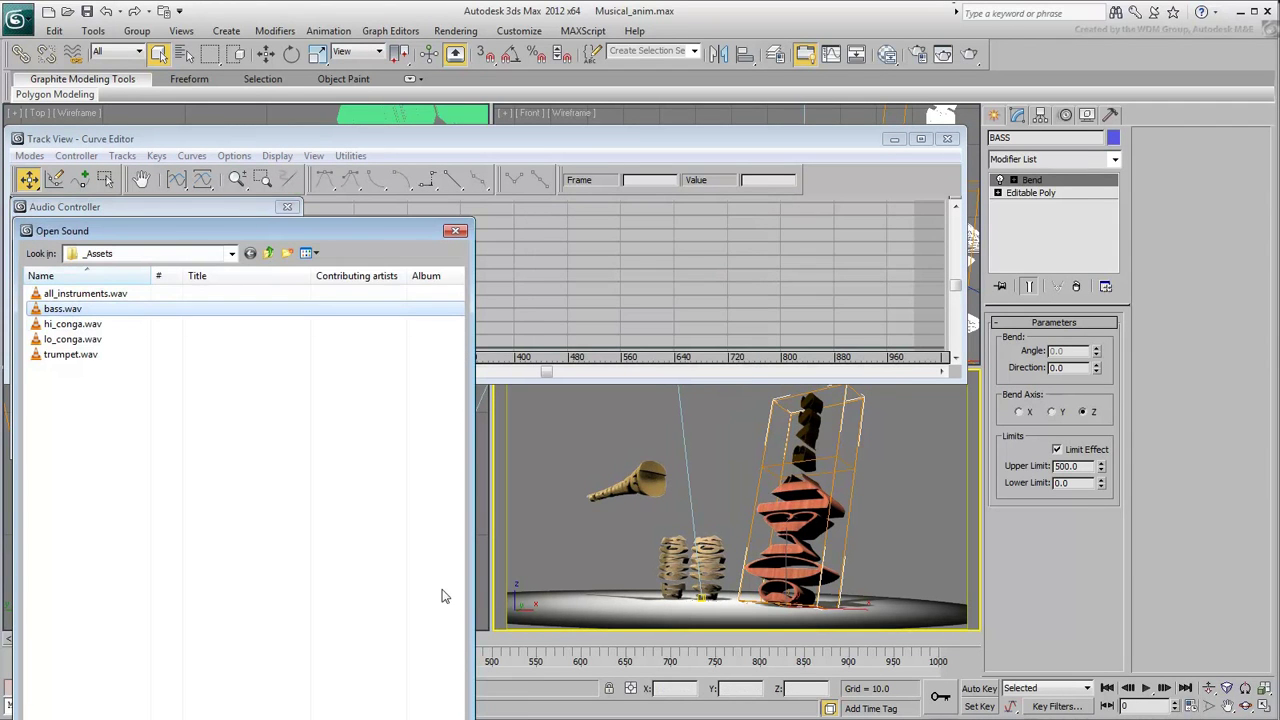
double_click(62, 308)
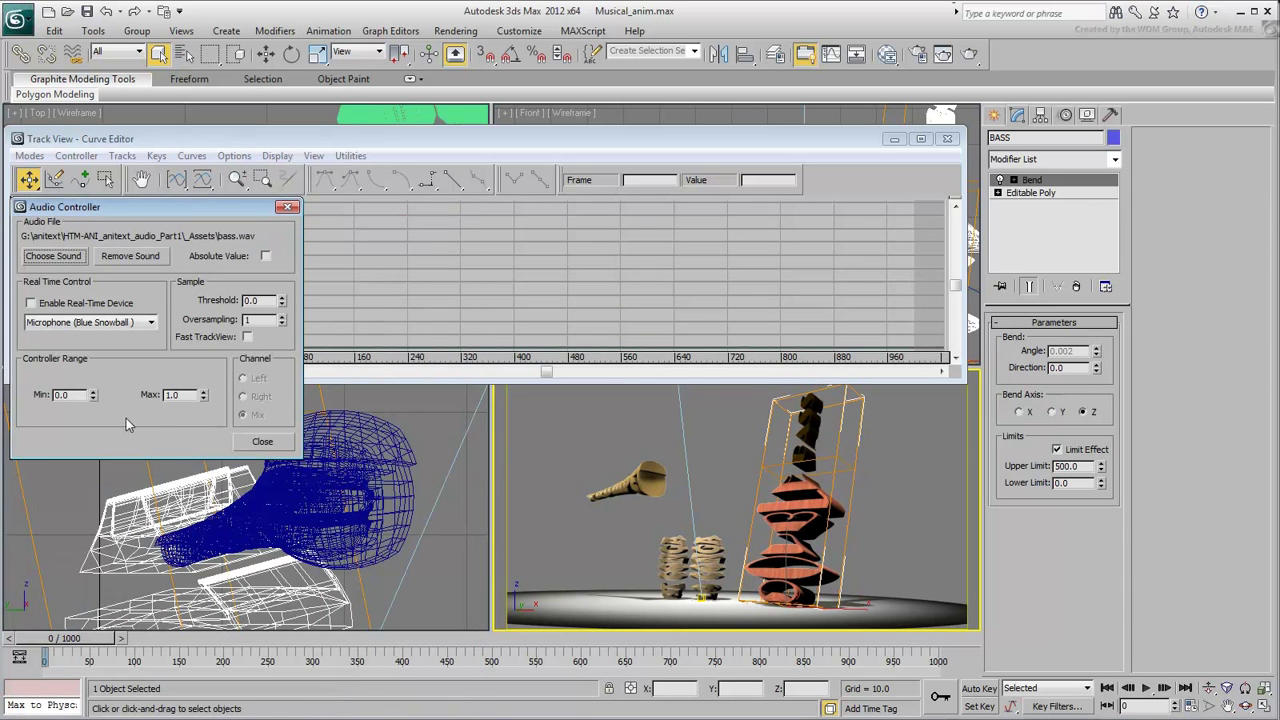
double_click(188, 395)
type("50")
key("Return")
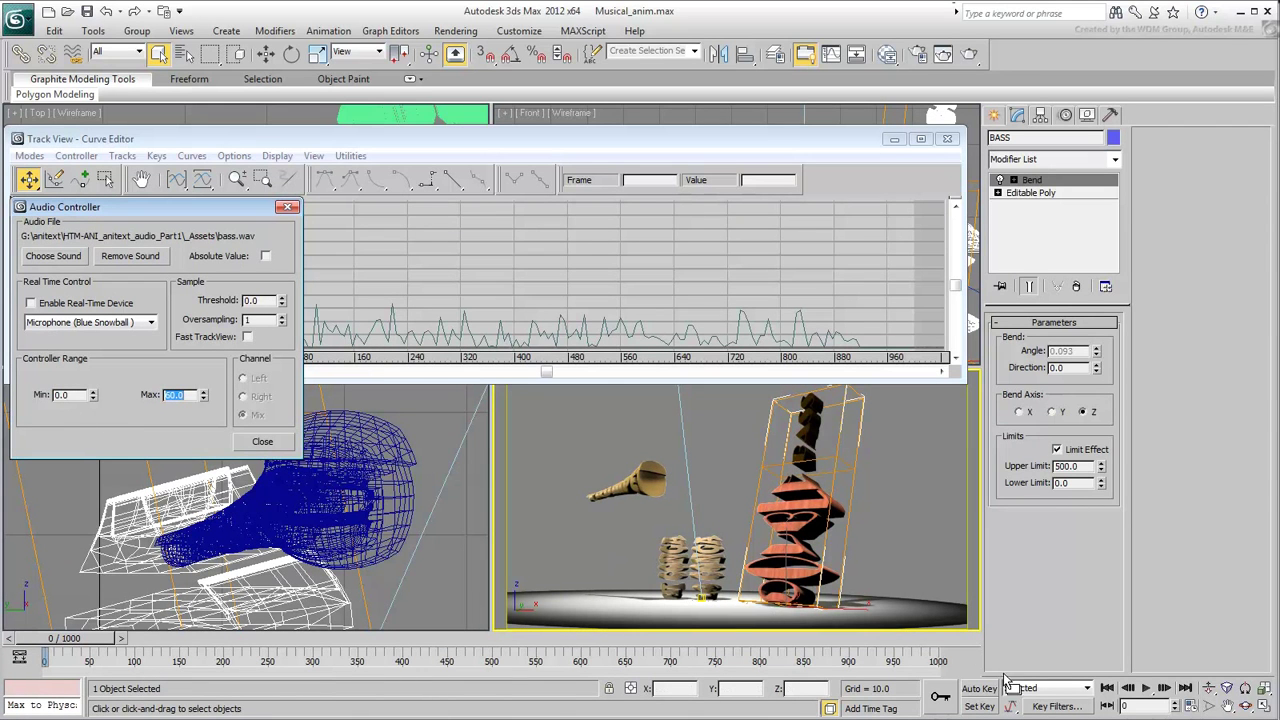
left_click(1146, 688)
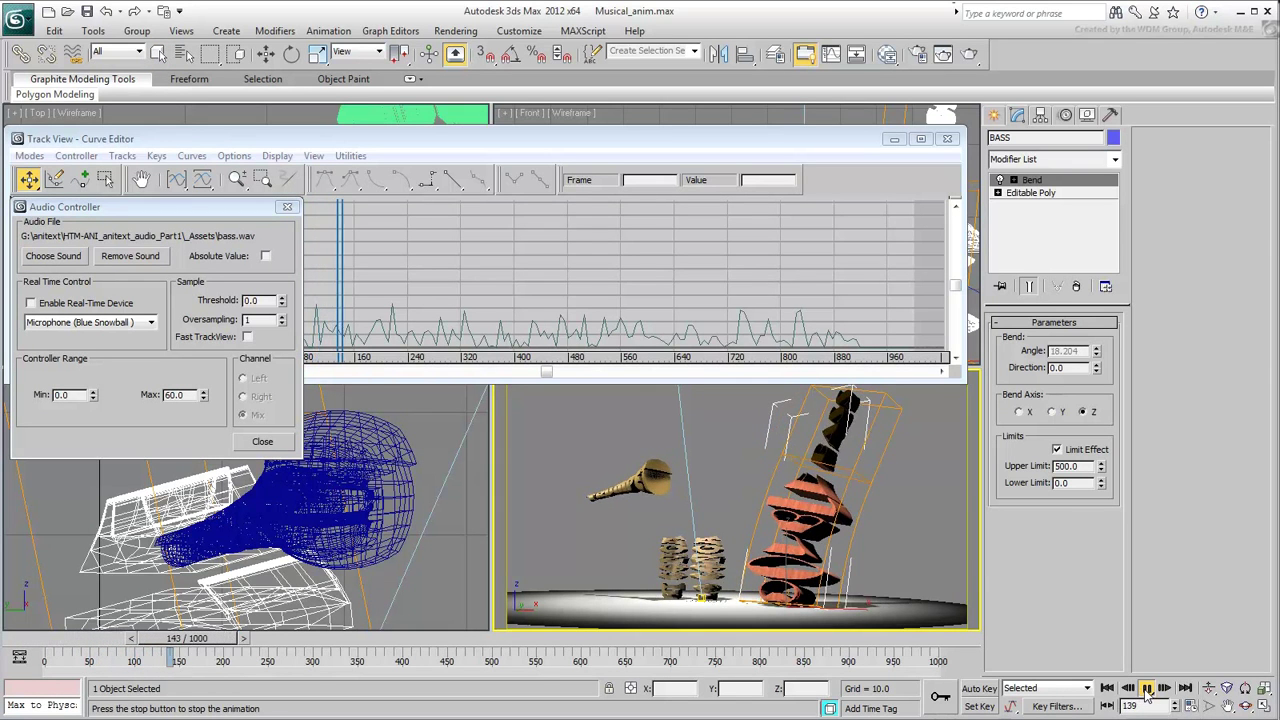
left_click(1146, 688)
left_click(1107, 688)
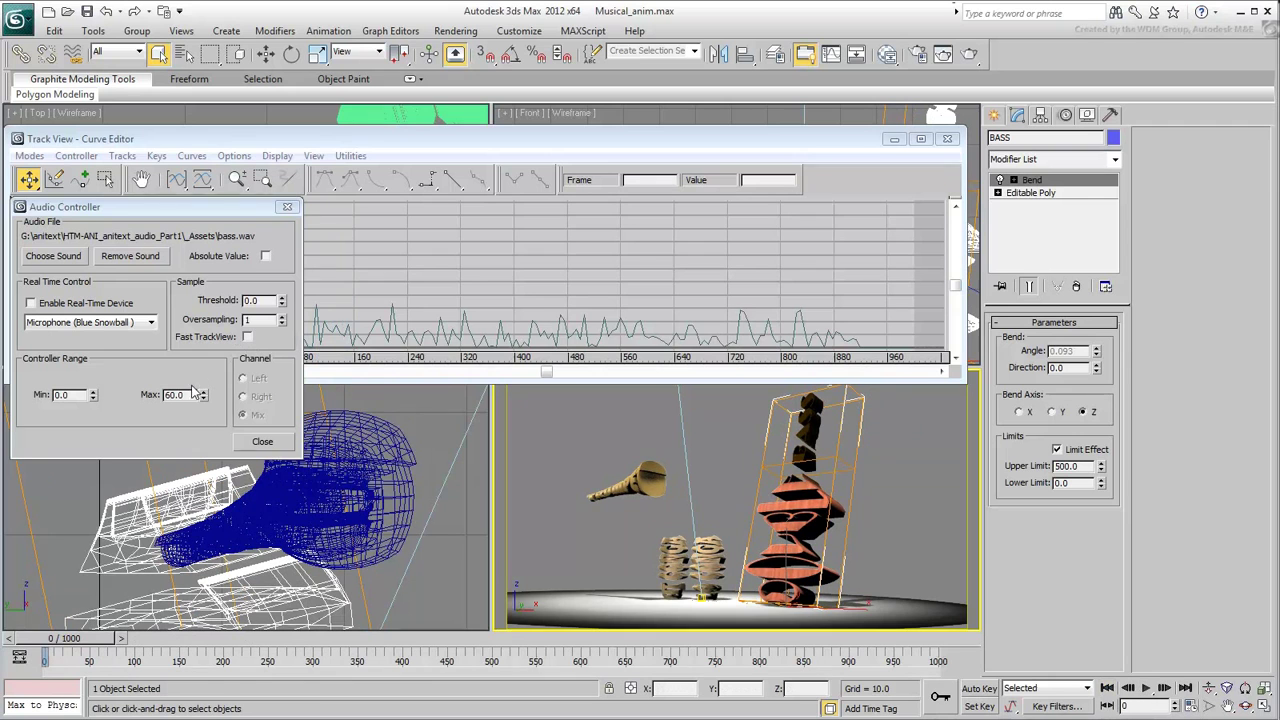
- Set oversampling to 1000, test a -60 minimum with playback, then reset the minimum to 0
left_click(261, 319)
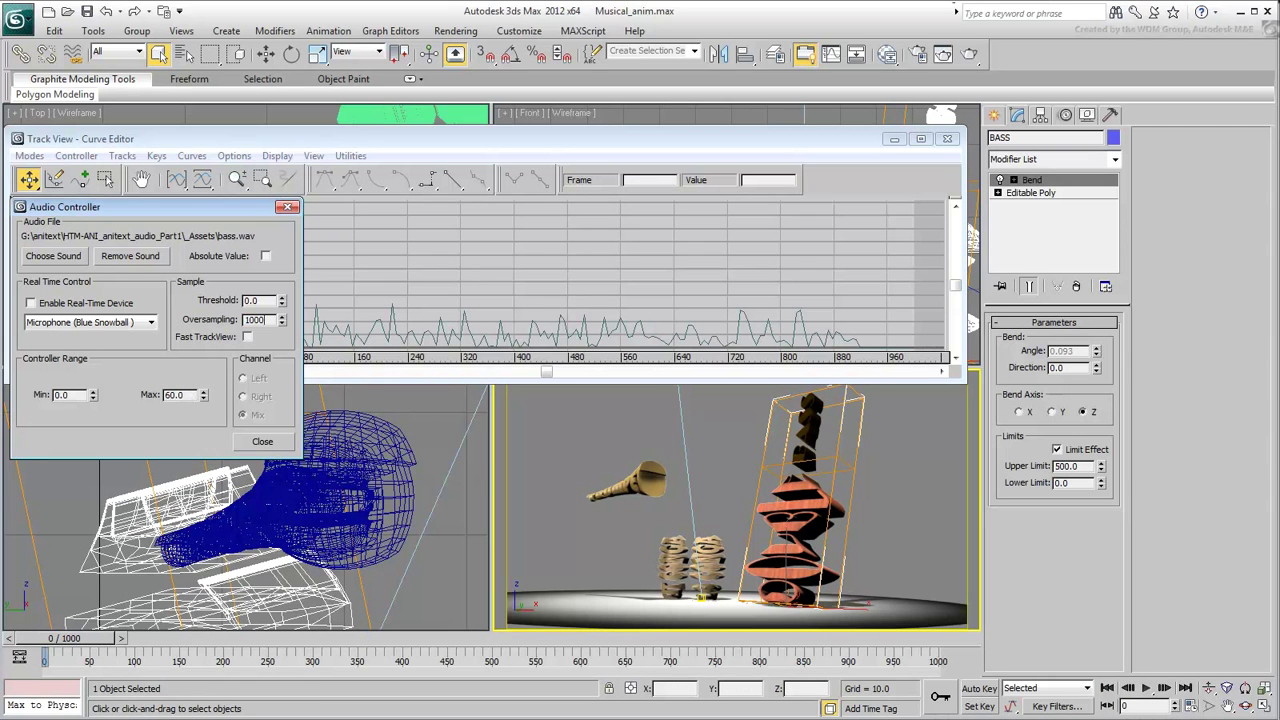
key("Return")
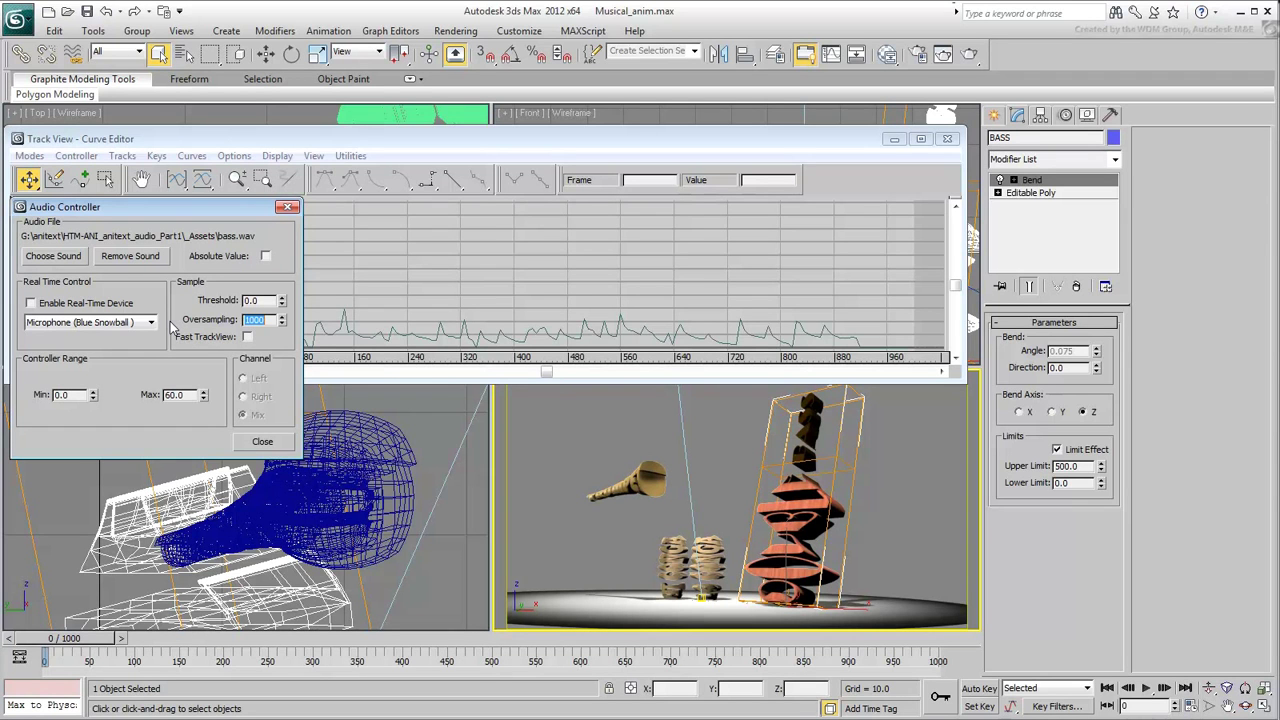
left_click_drag(85, 394, 44, 395)
type("-60")
key("Return")
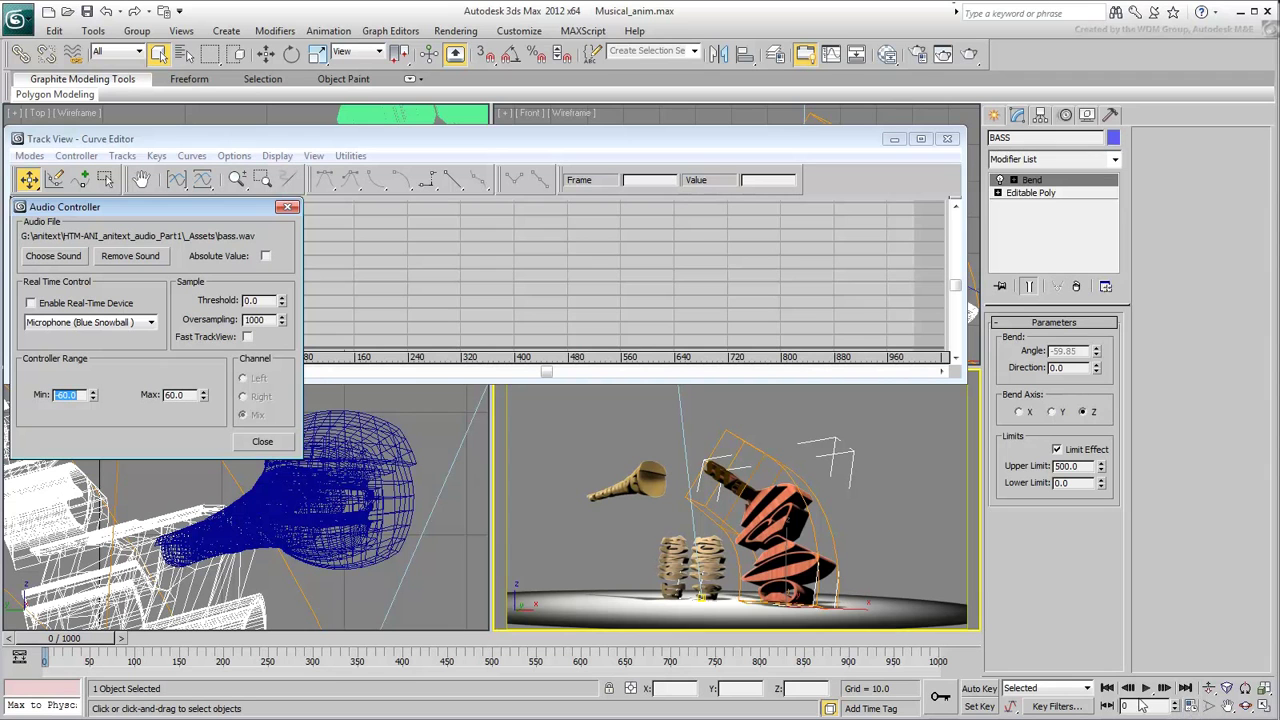
left_click(1146, 689)
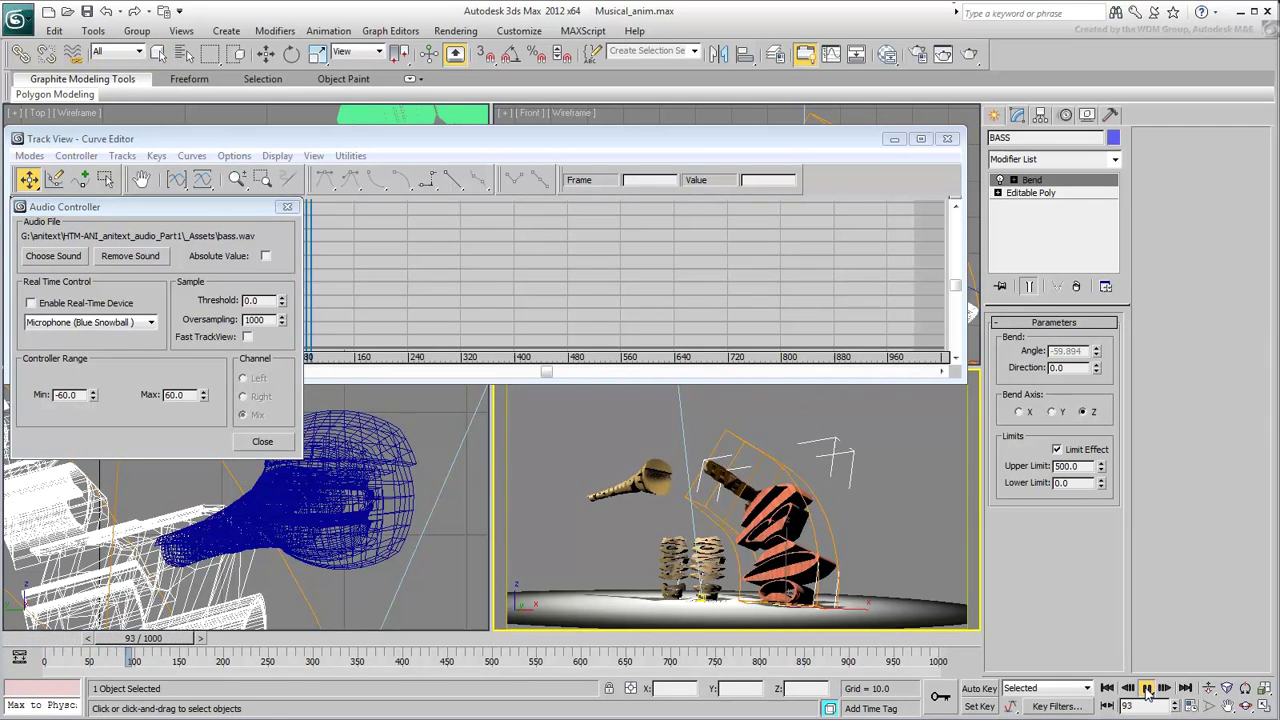
left_click(1146, 689)
left_click(1107, 688)
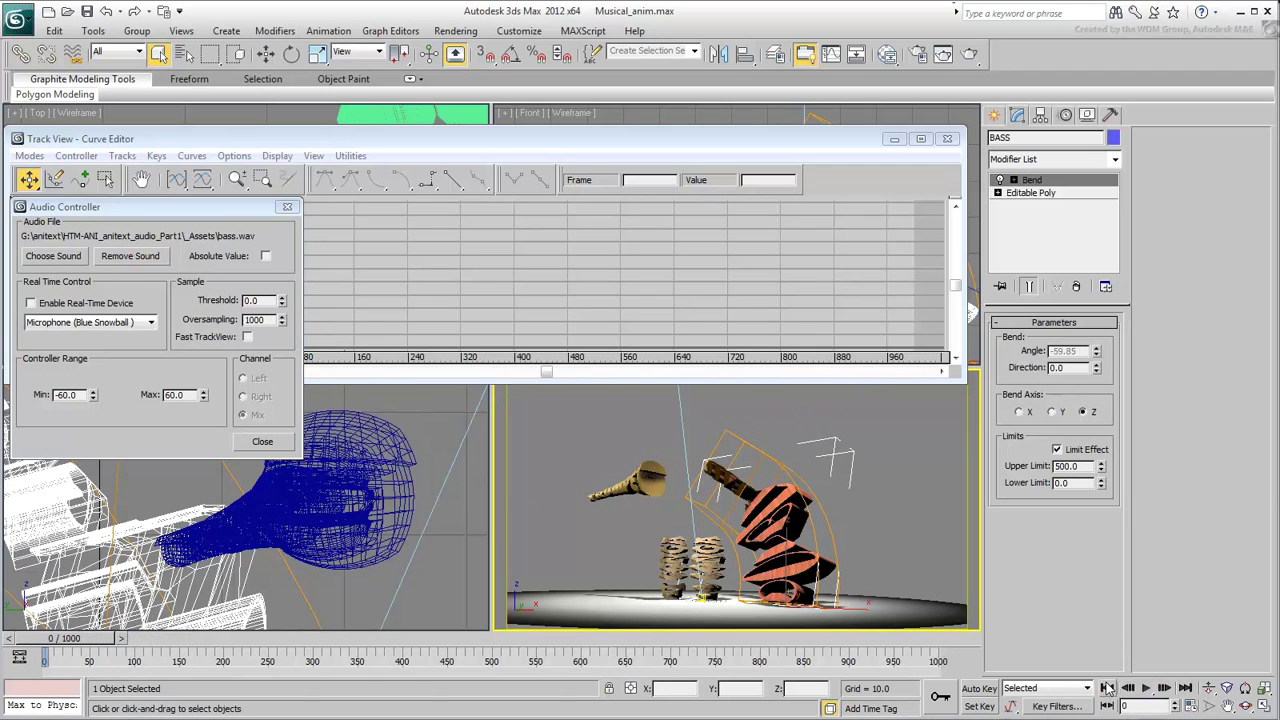
right_click(93, 398)
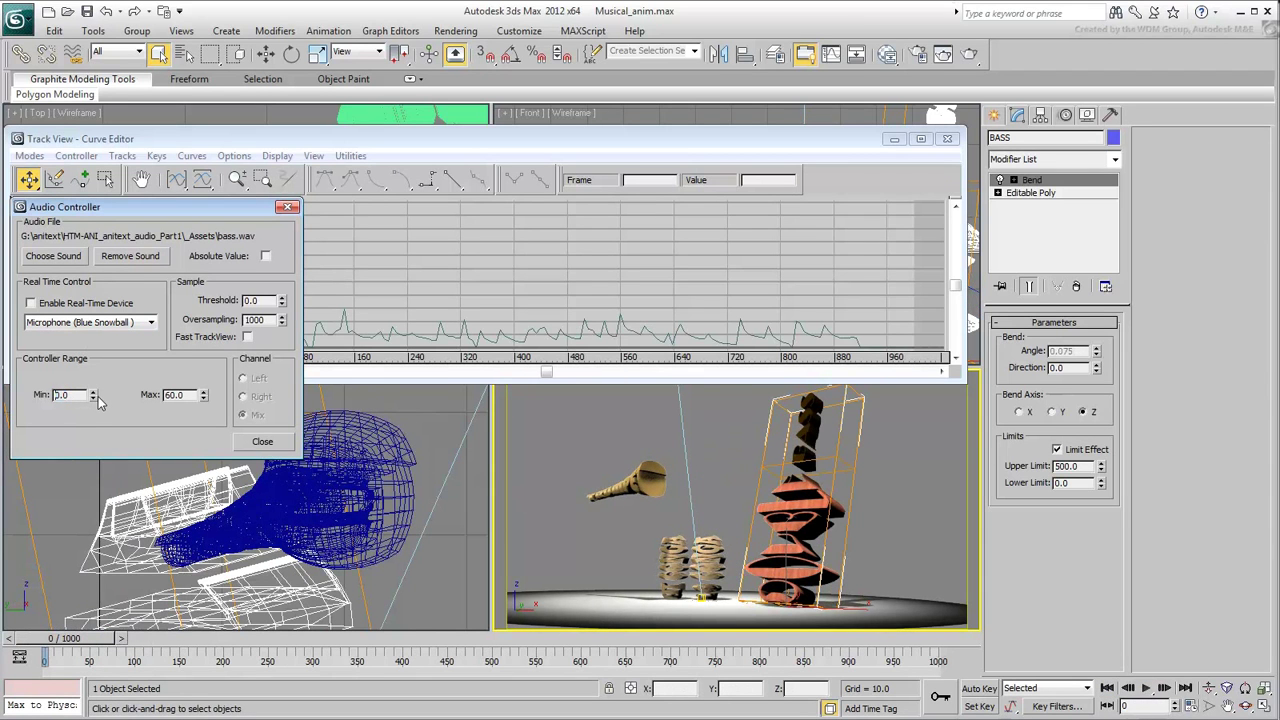
- Close the audio settings and apply a Multiplier Curve to the Bend Angle track
left_click(258, 442)
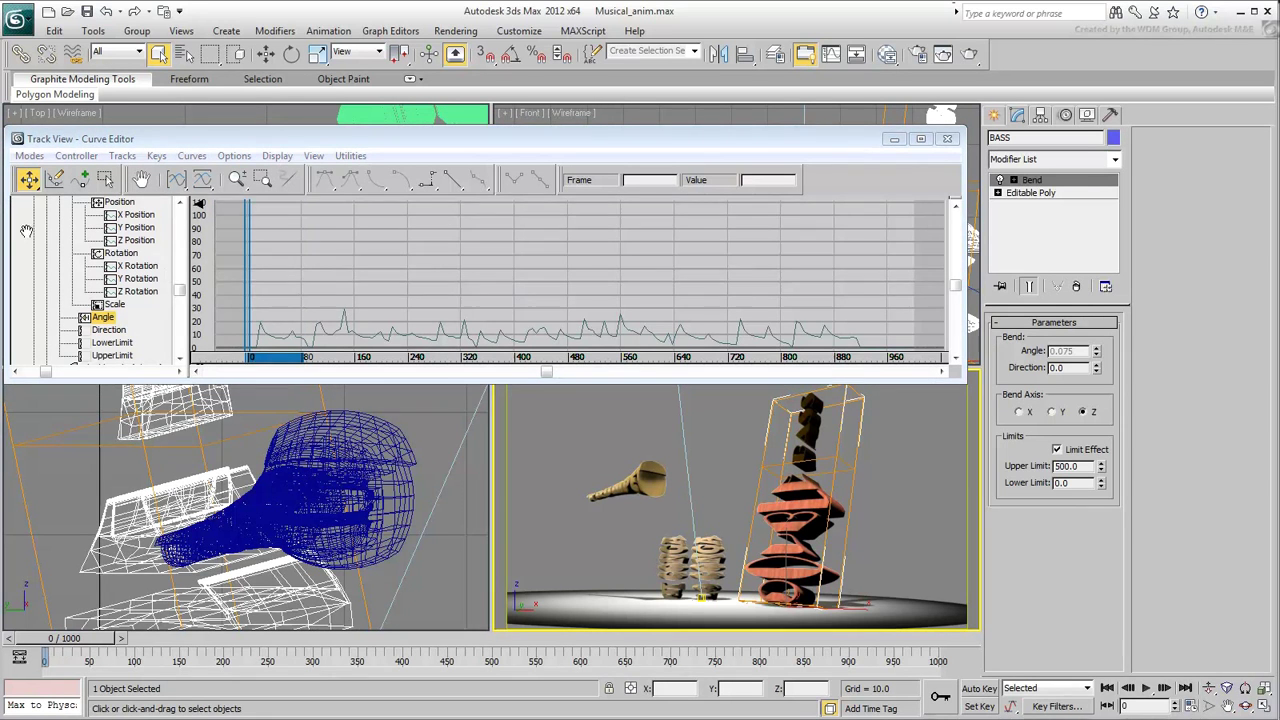
left_click(104, 318)
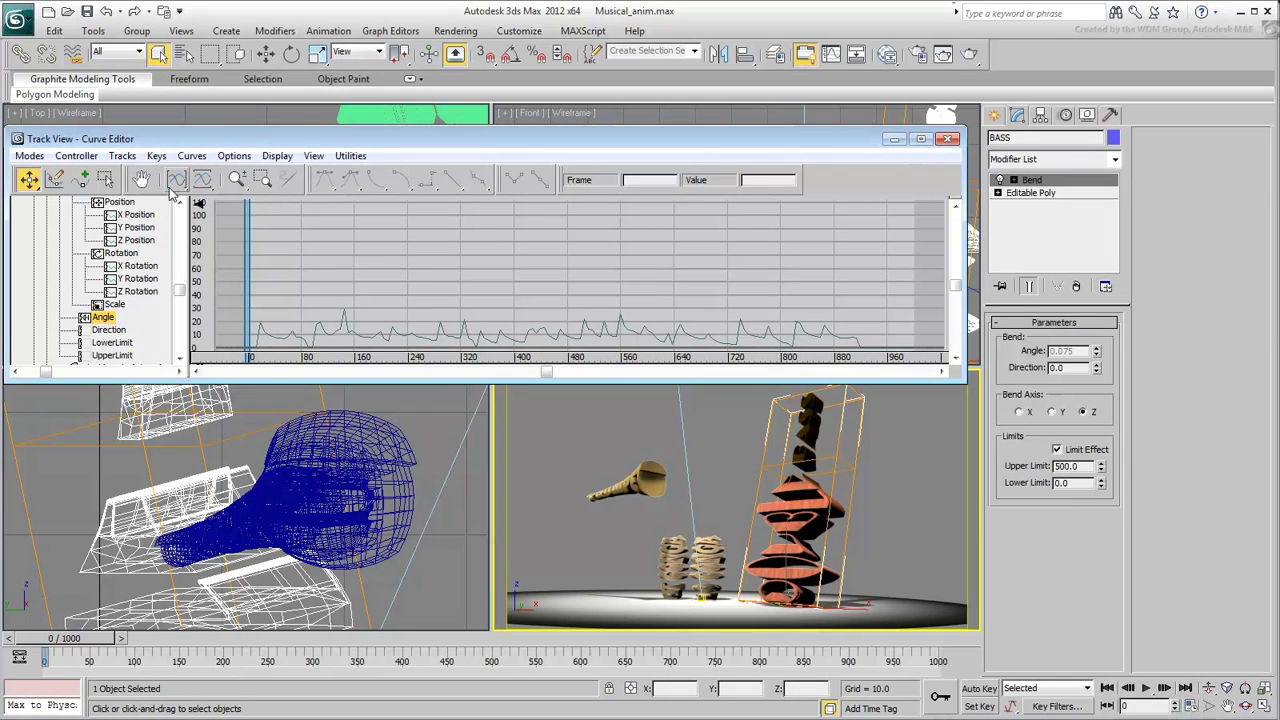
left_click(195, 157)
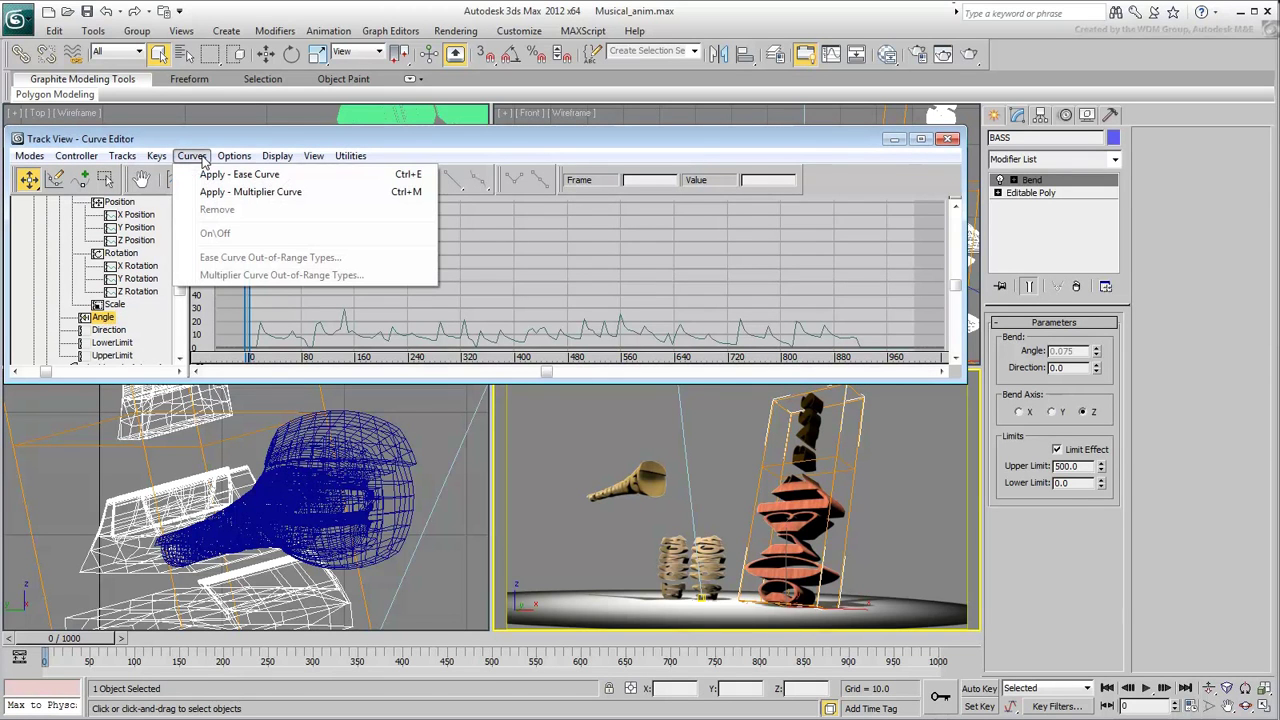
left_click(250, 191)
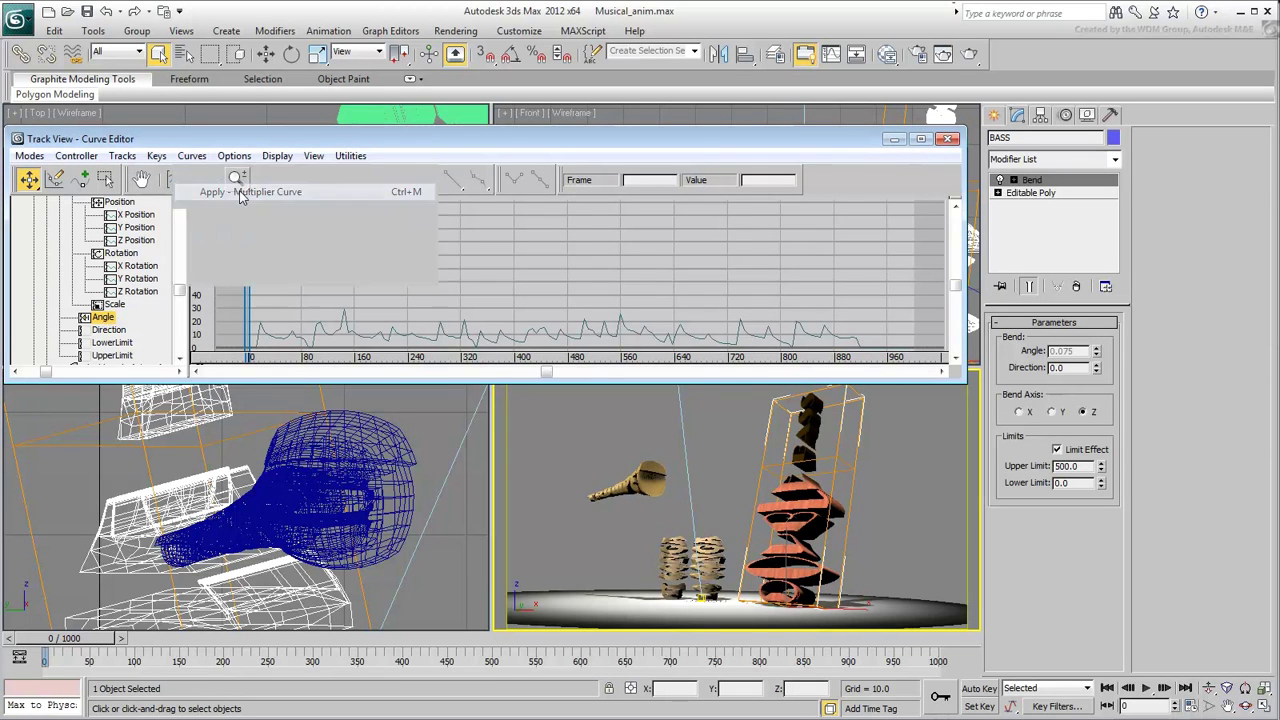
- Set all Multiplier Curve keys to -1 and preview the inverted bend
left_click(72, 318)
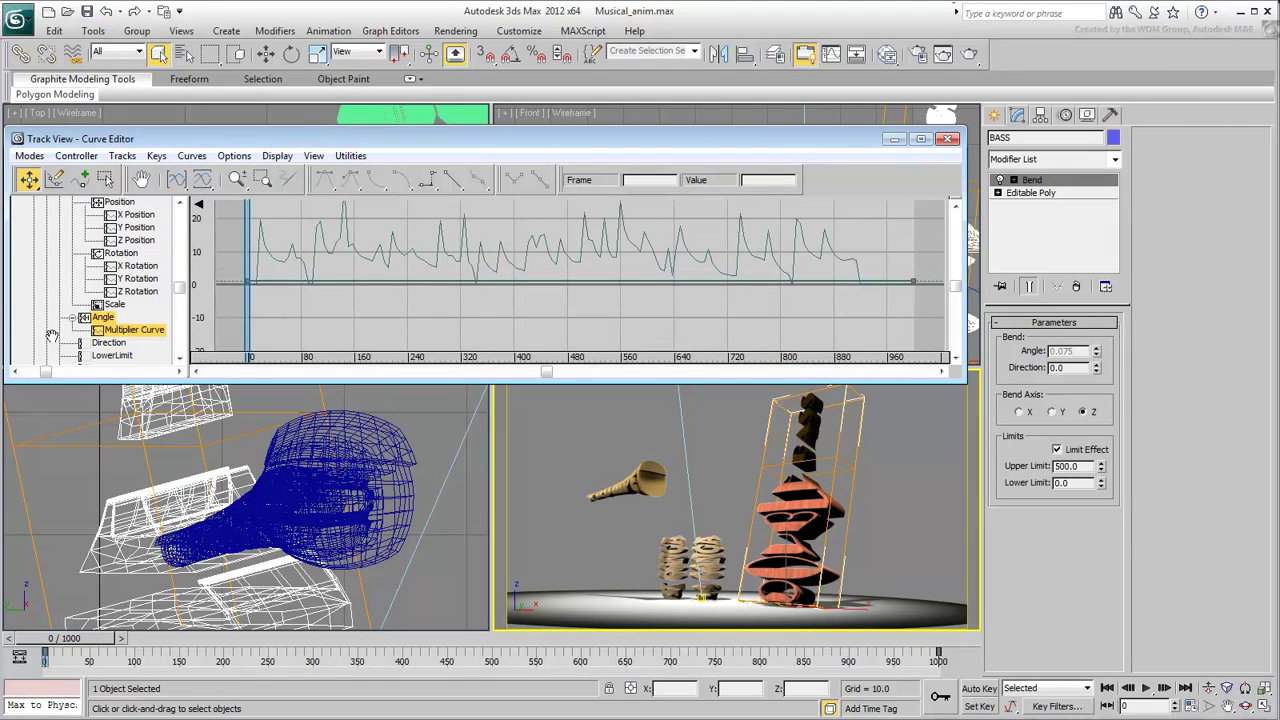
left_click(132, 336)
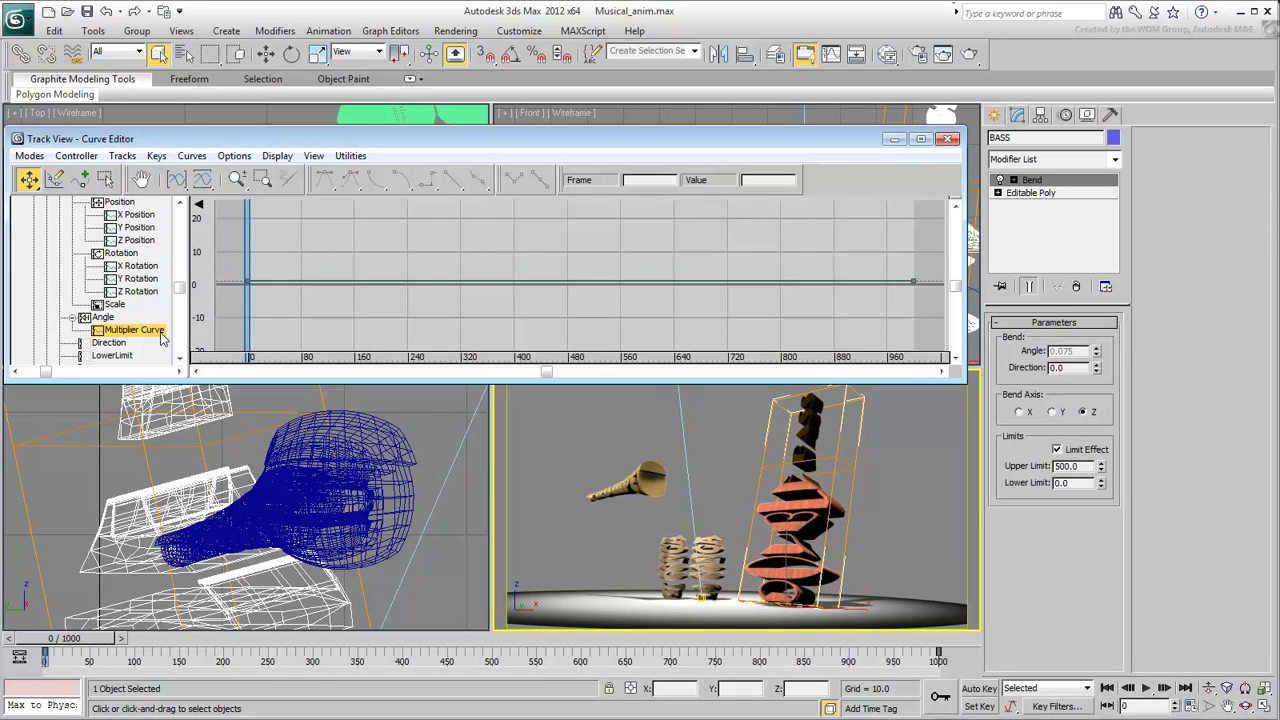
left_click_drag(240, 273, 932, 323)
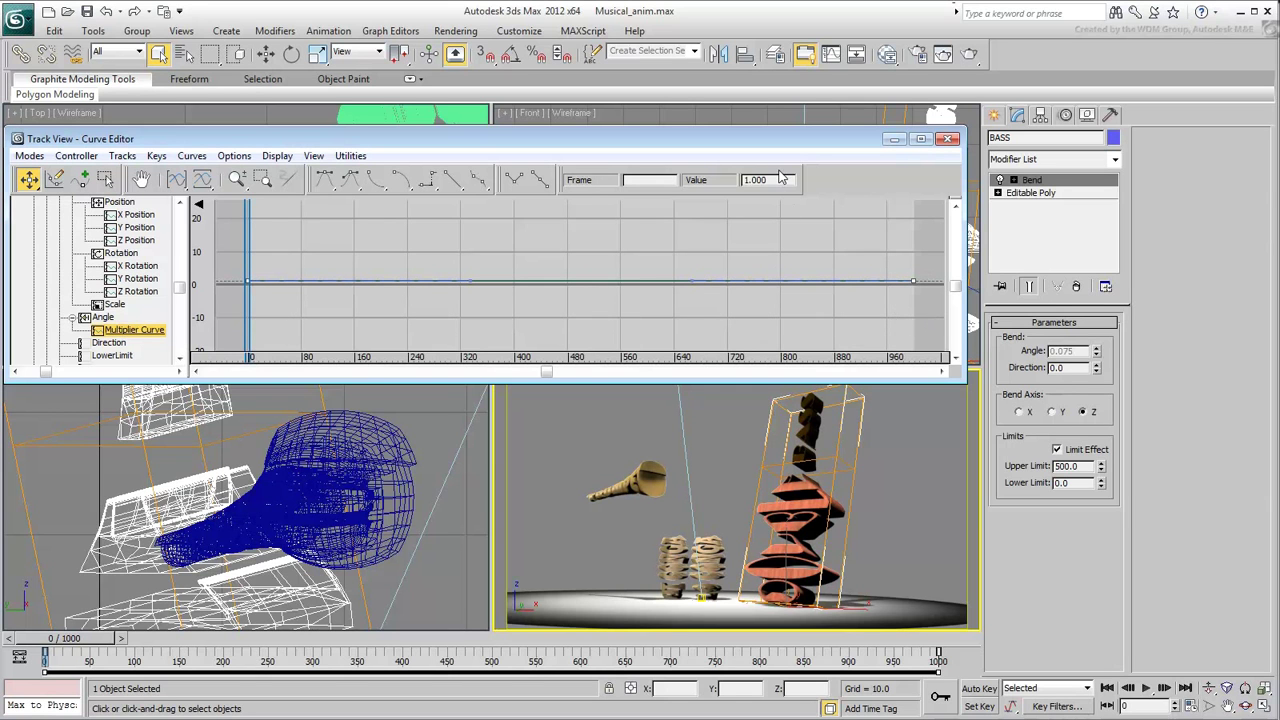
type("-")
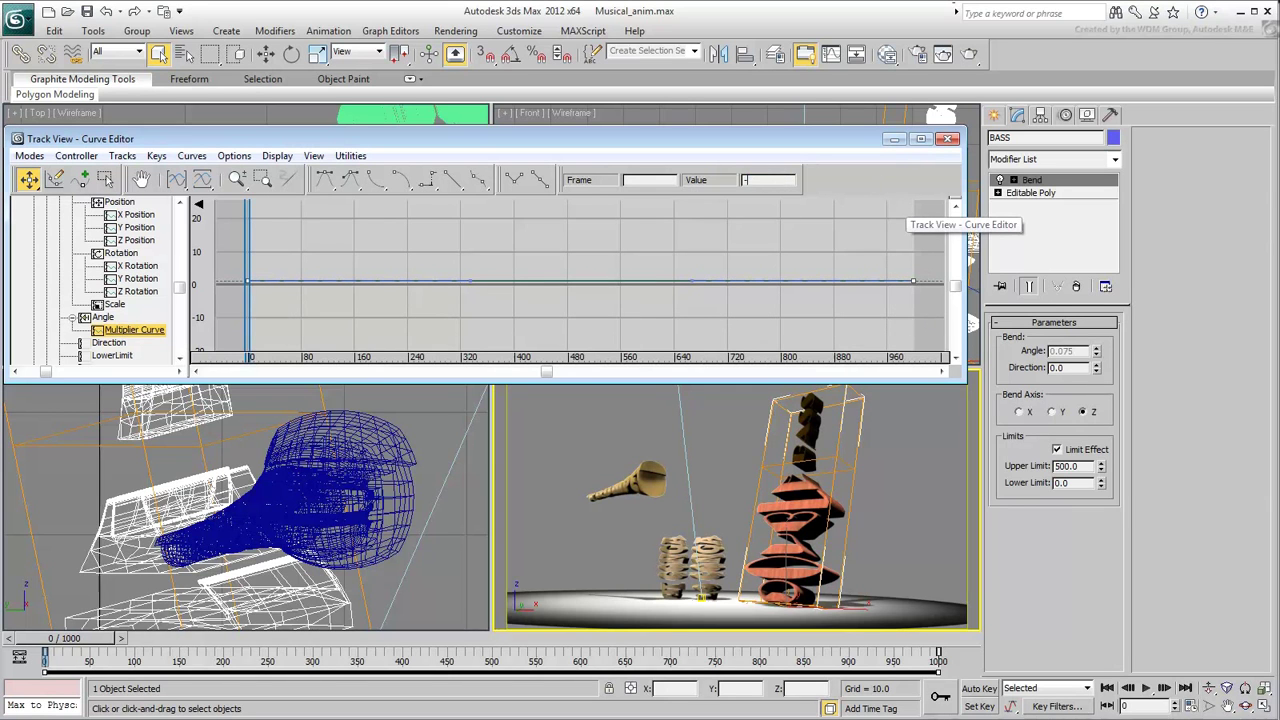
type("1")
key("Return")
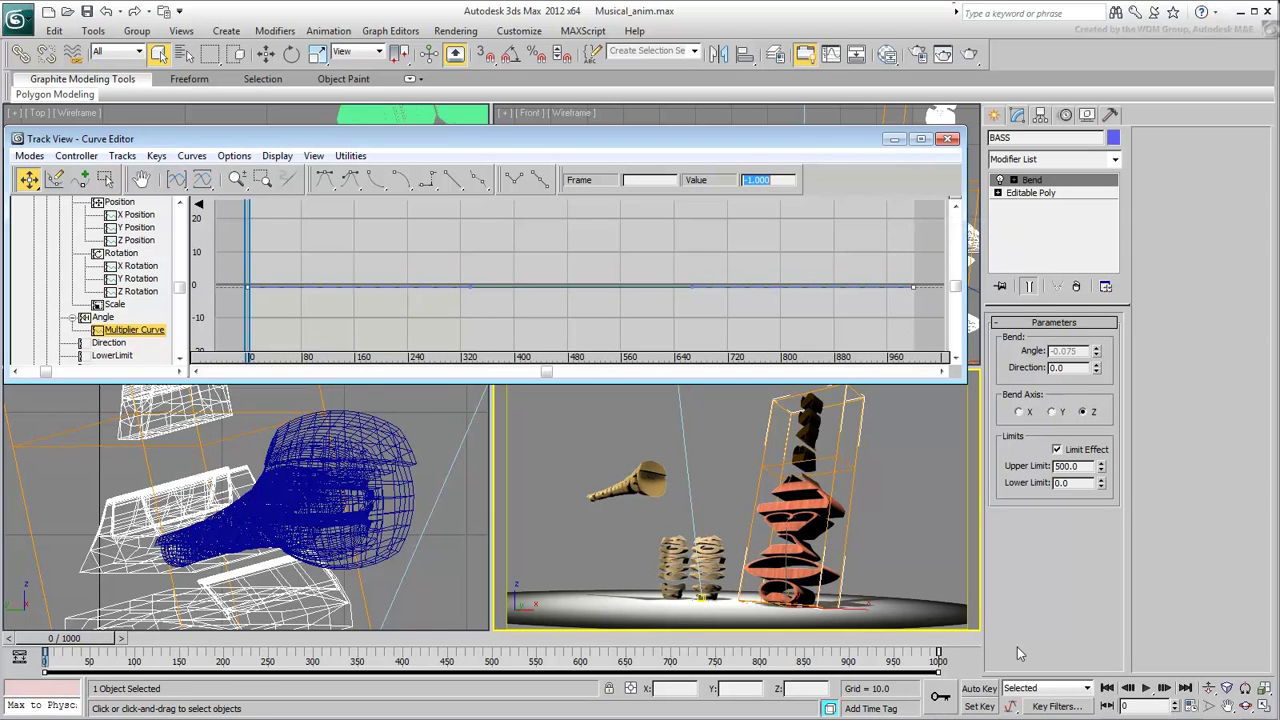
left_click(1145, 688)
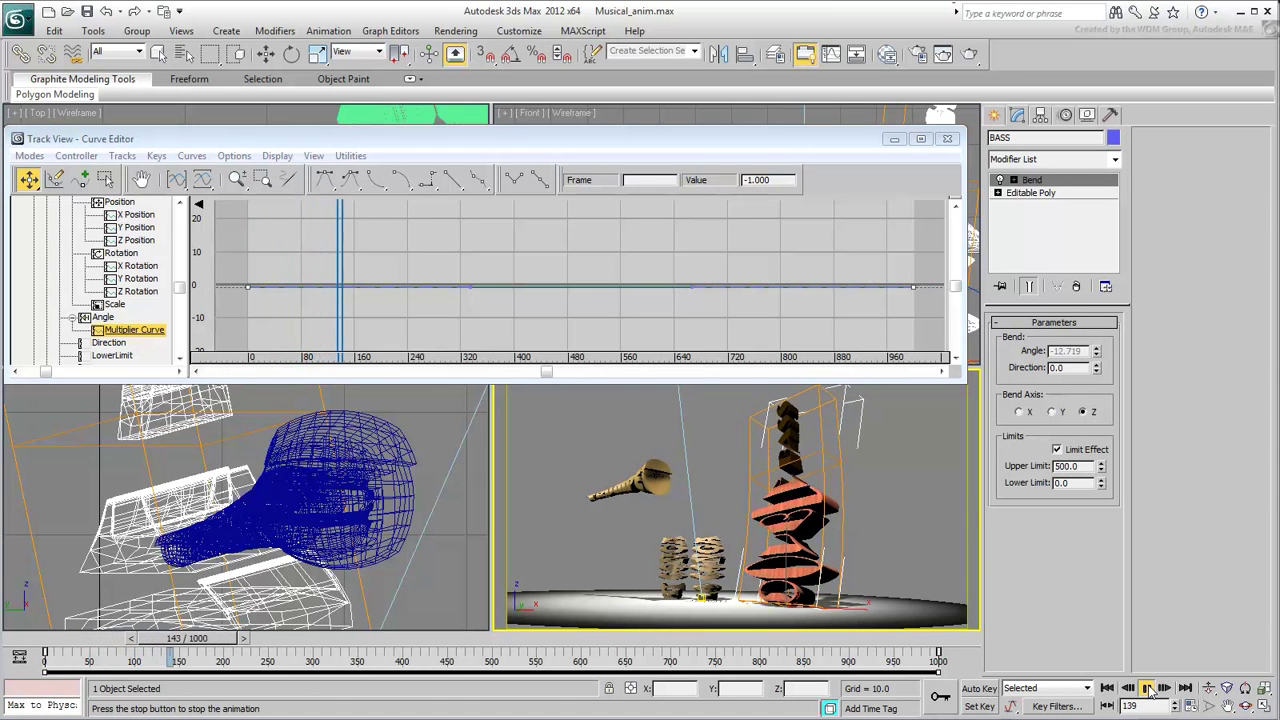
left_click(1148, 689)
left_click(1108, 690)
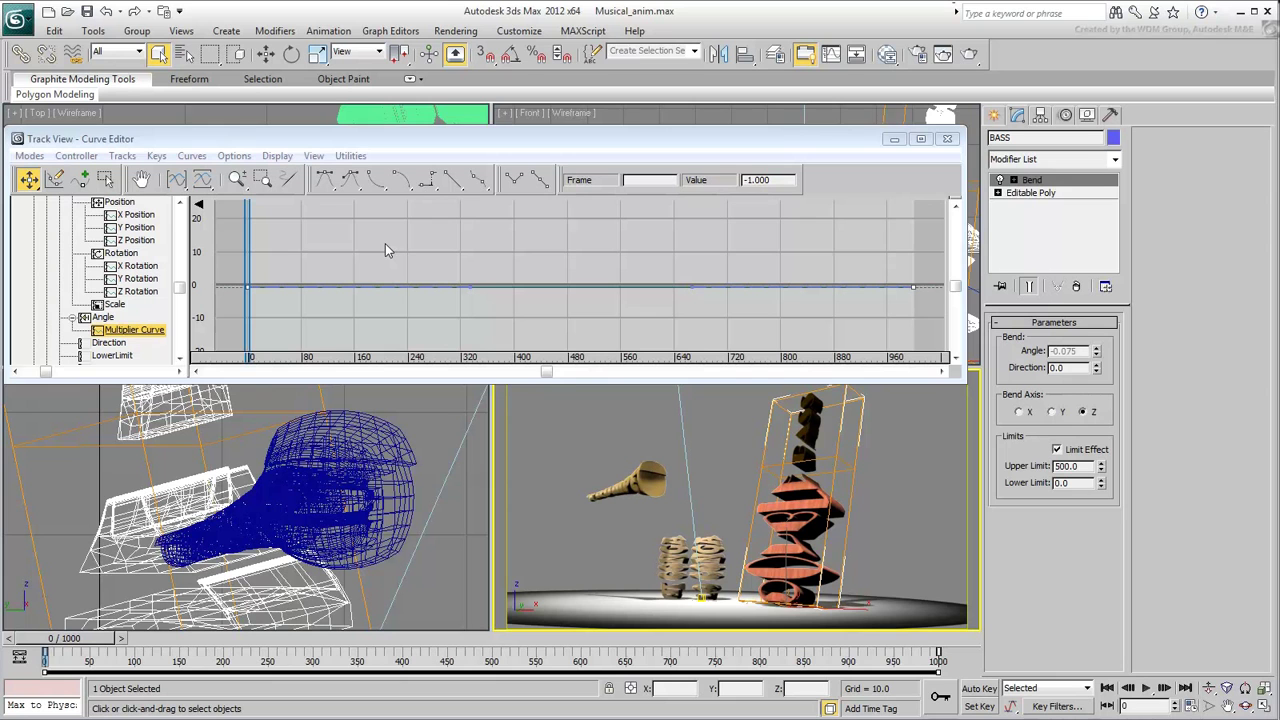
- Assign a Waveform Float controller to the Multiplier Curve track
left_click(324, 246)
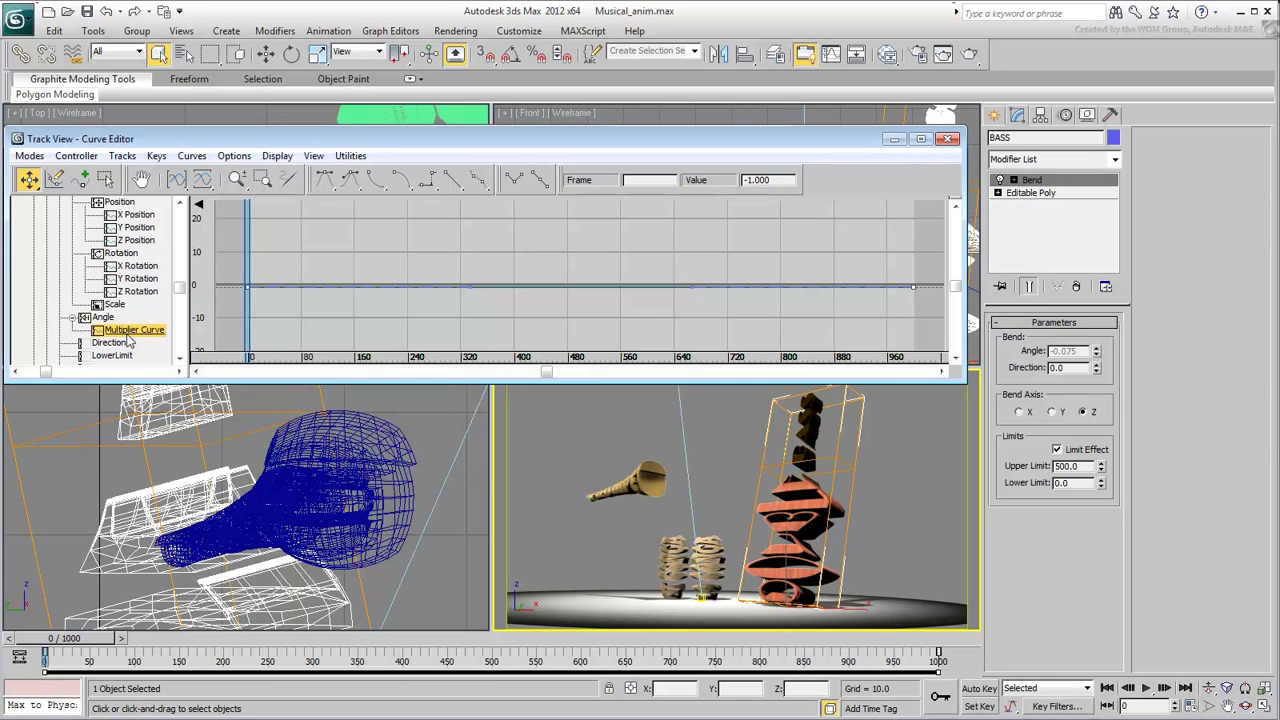
right_click(130, 334)
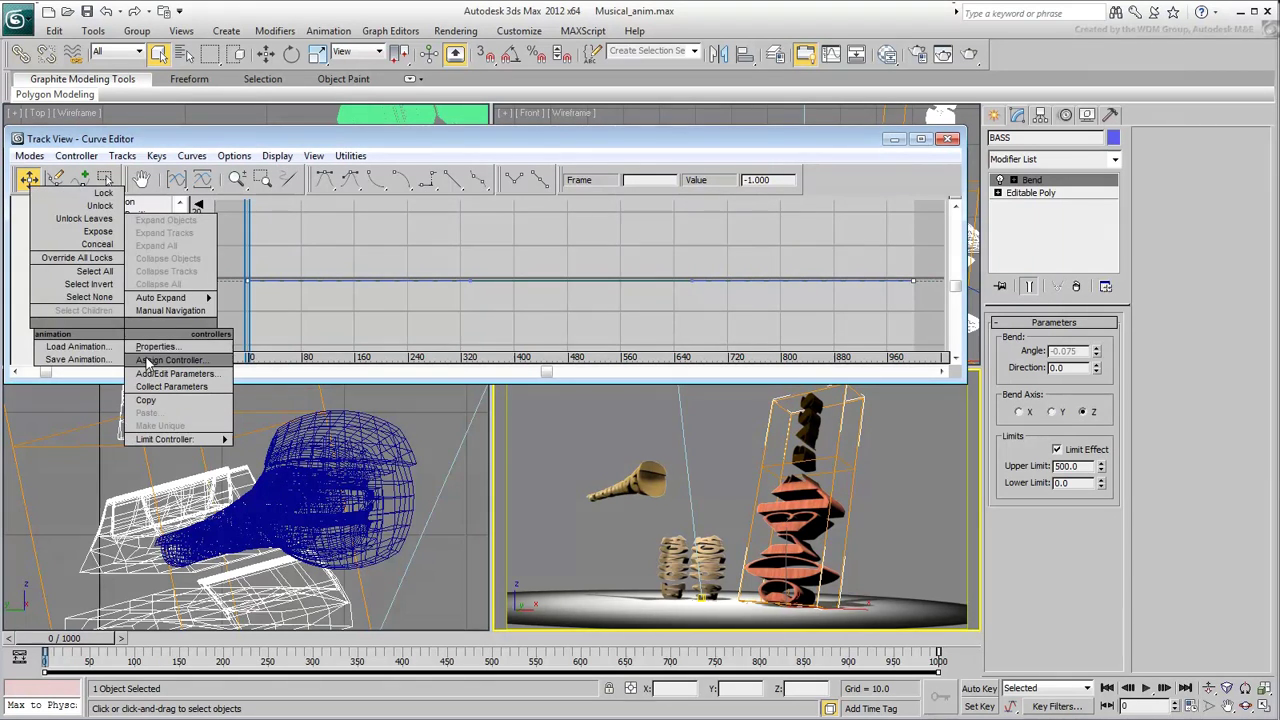
left_click(147, 360)
left_click(586, 409)
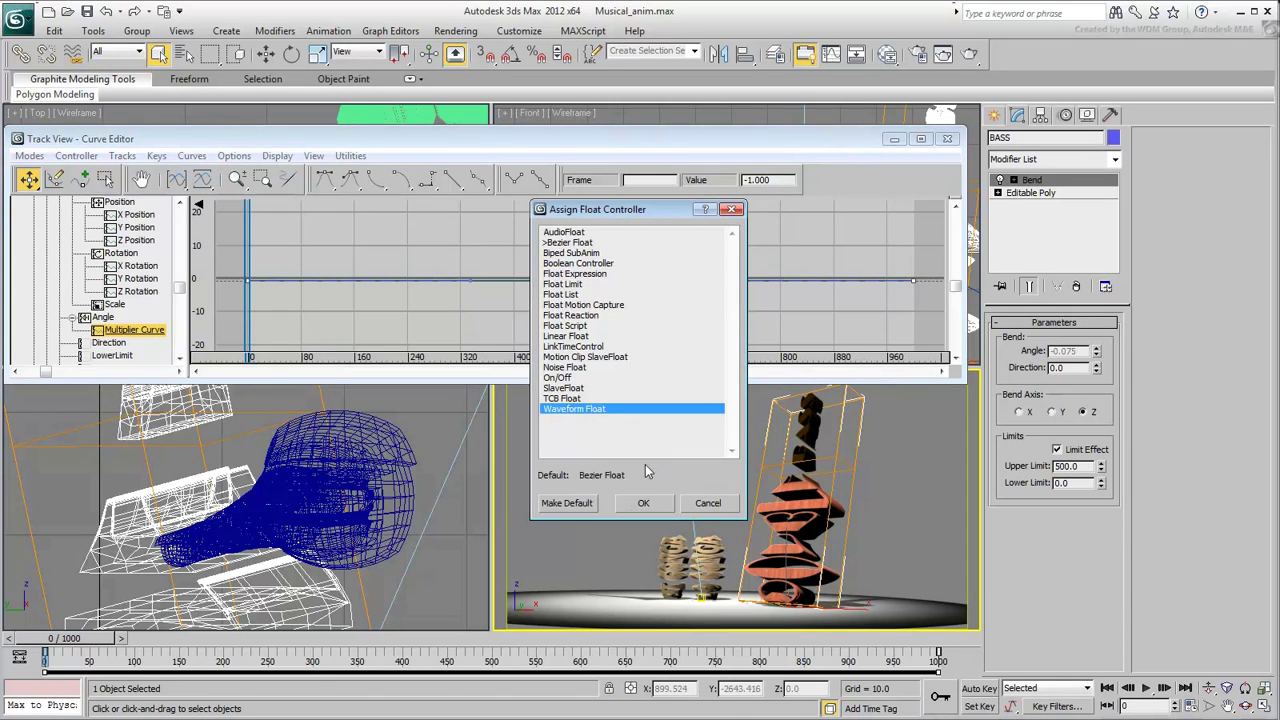
left_click(643, 503)
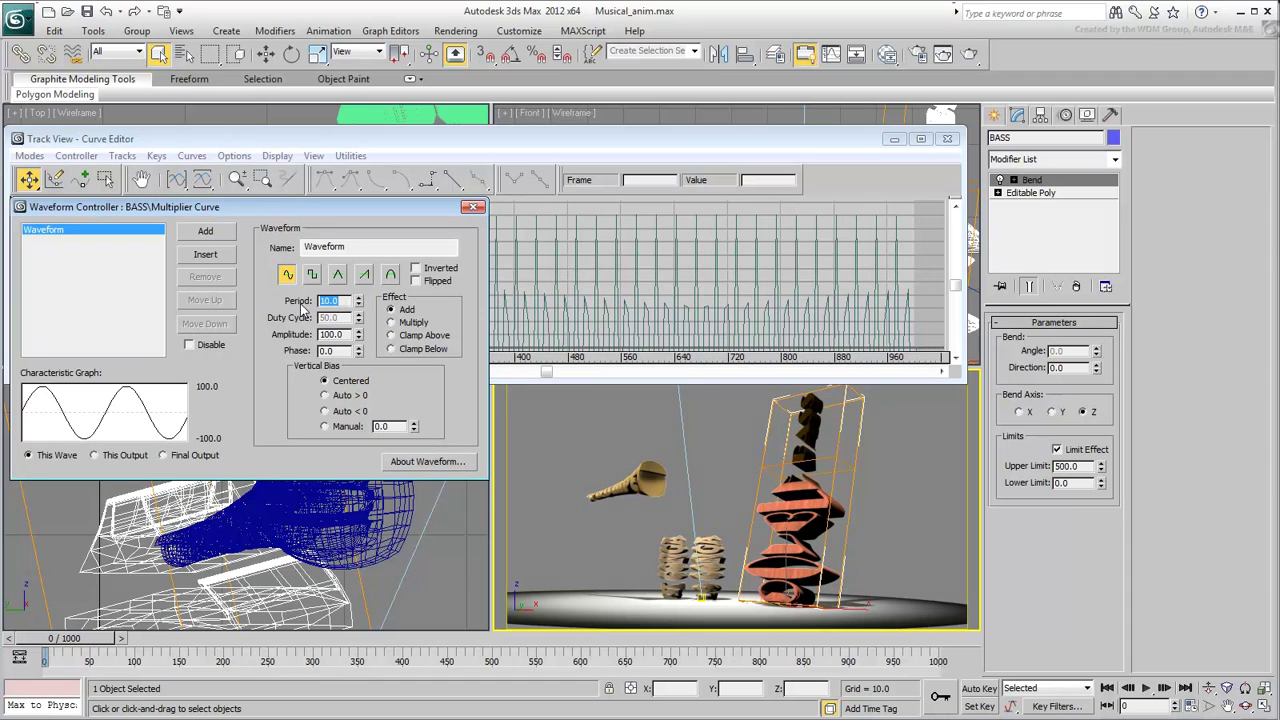
- Set the waveform Period to 100 and Amplitude to 1, preview, and close the Waveform settings
type("100")
key("Tab")
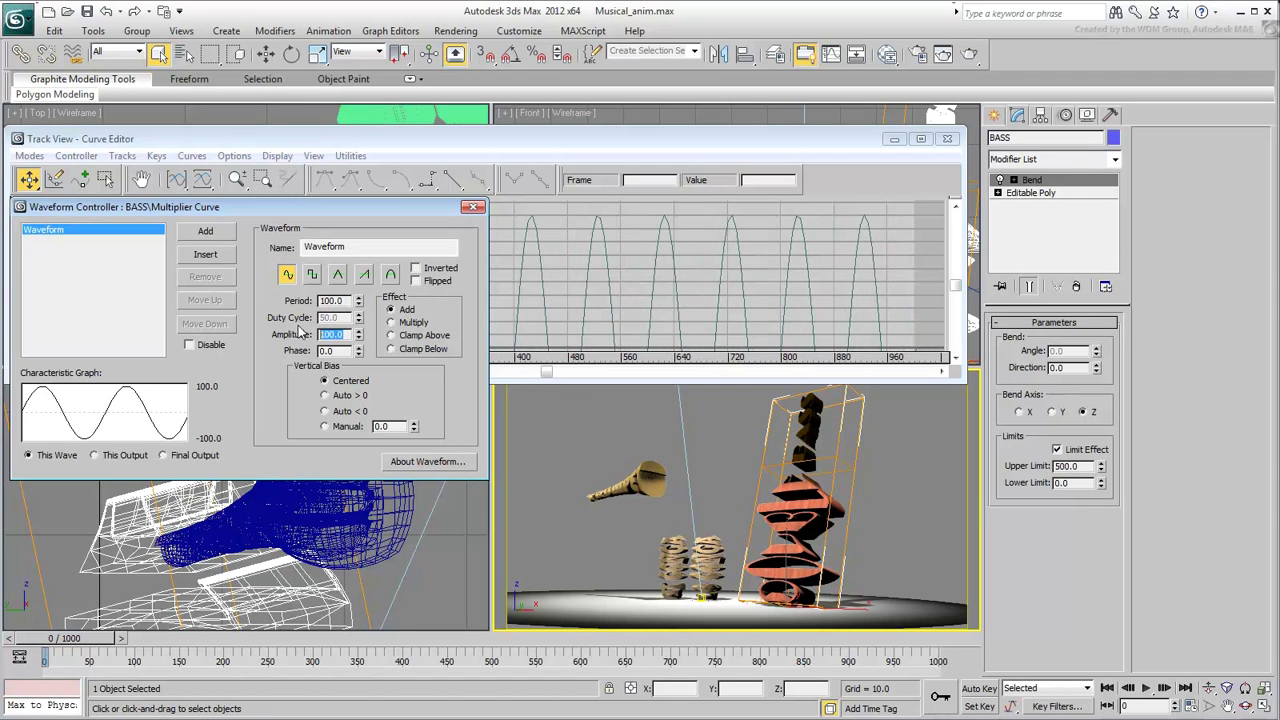
type("1")
key("Return")
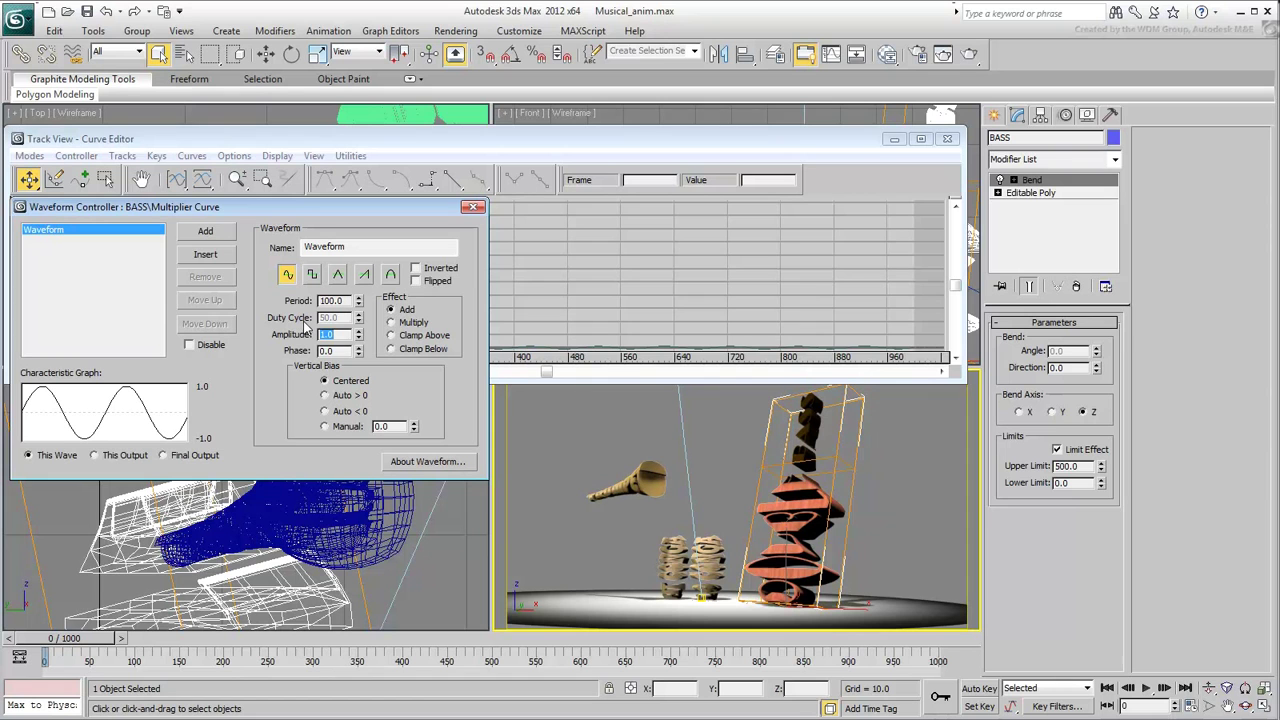
left_click(1148, 689)
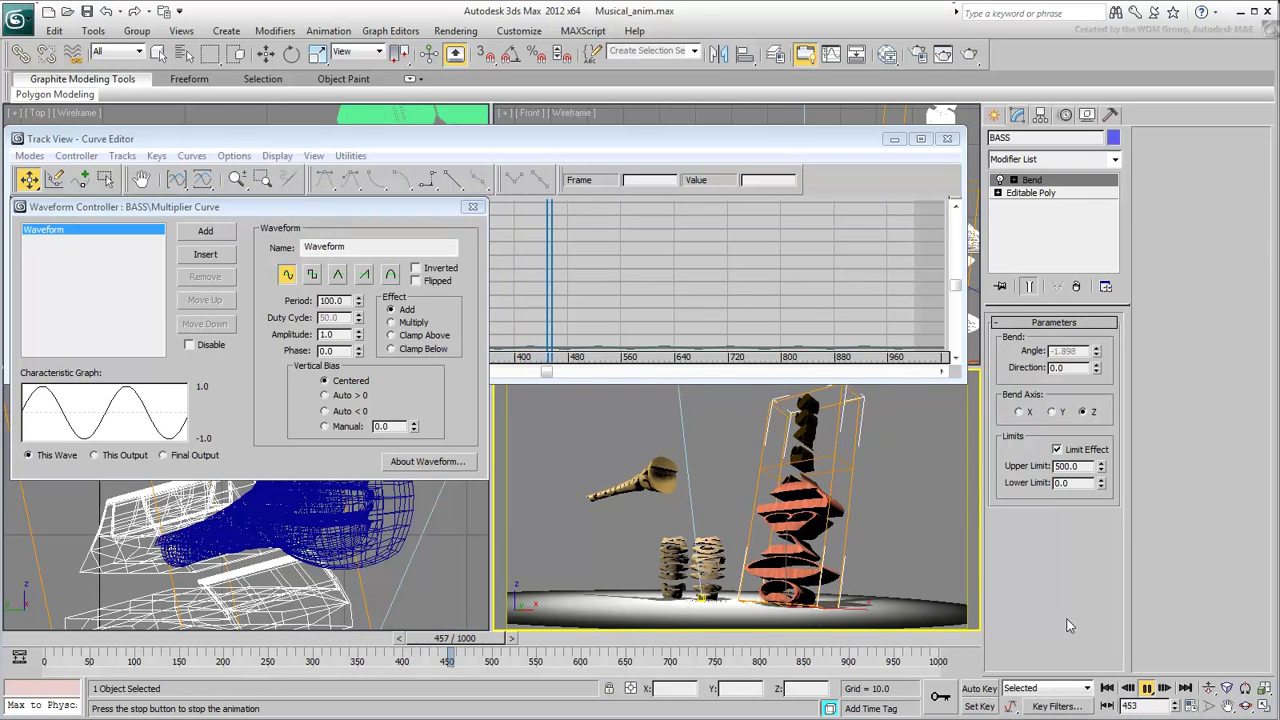
key("slash")
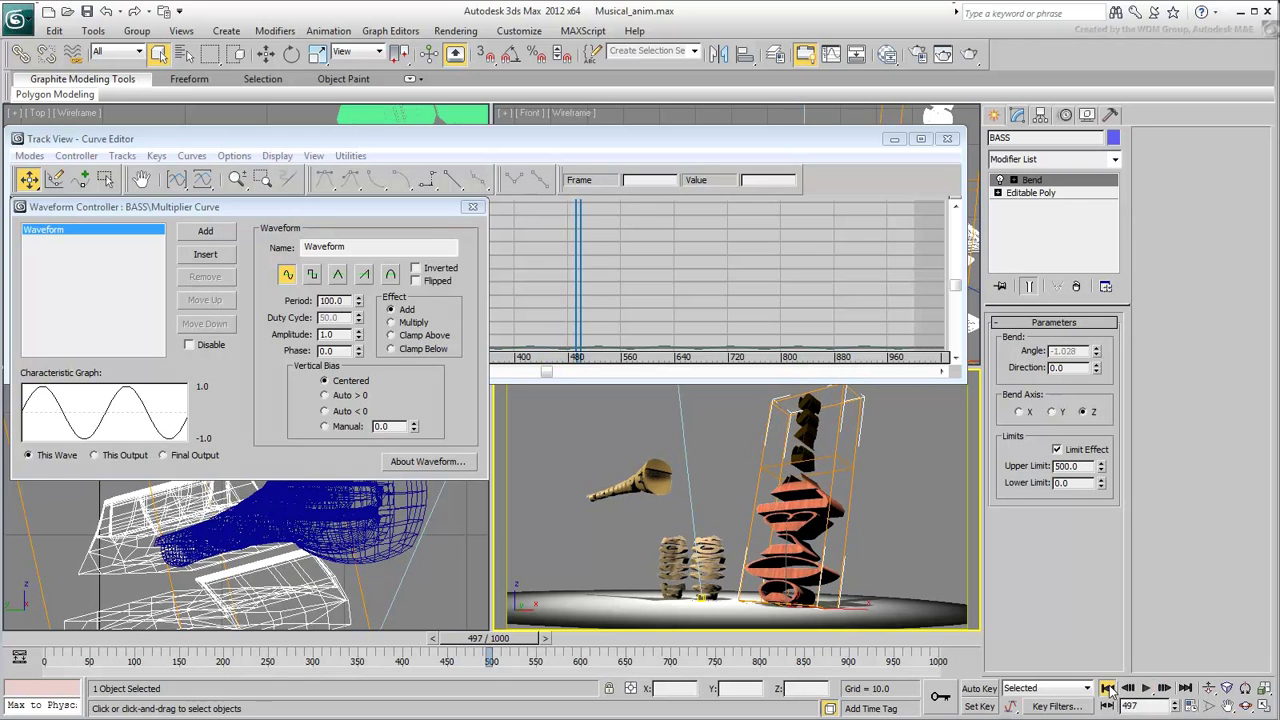
left_click(1107, 688)
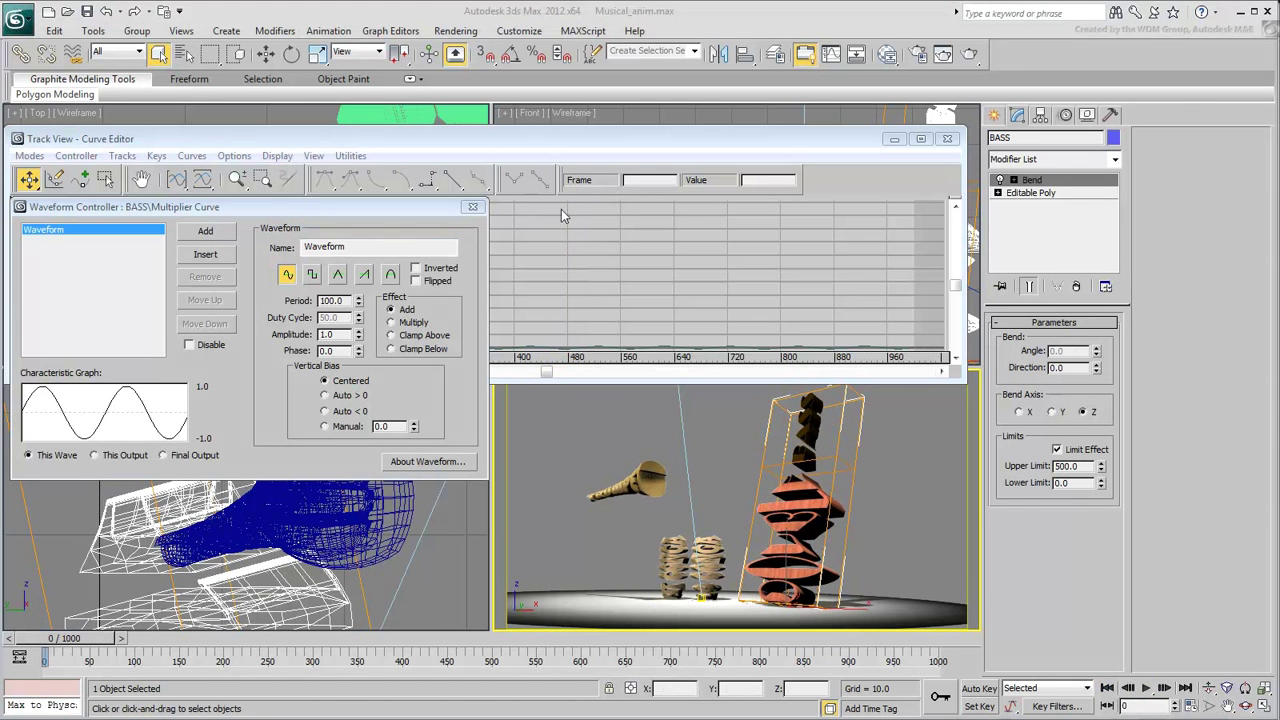
left_click(472, 208)
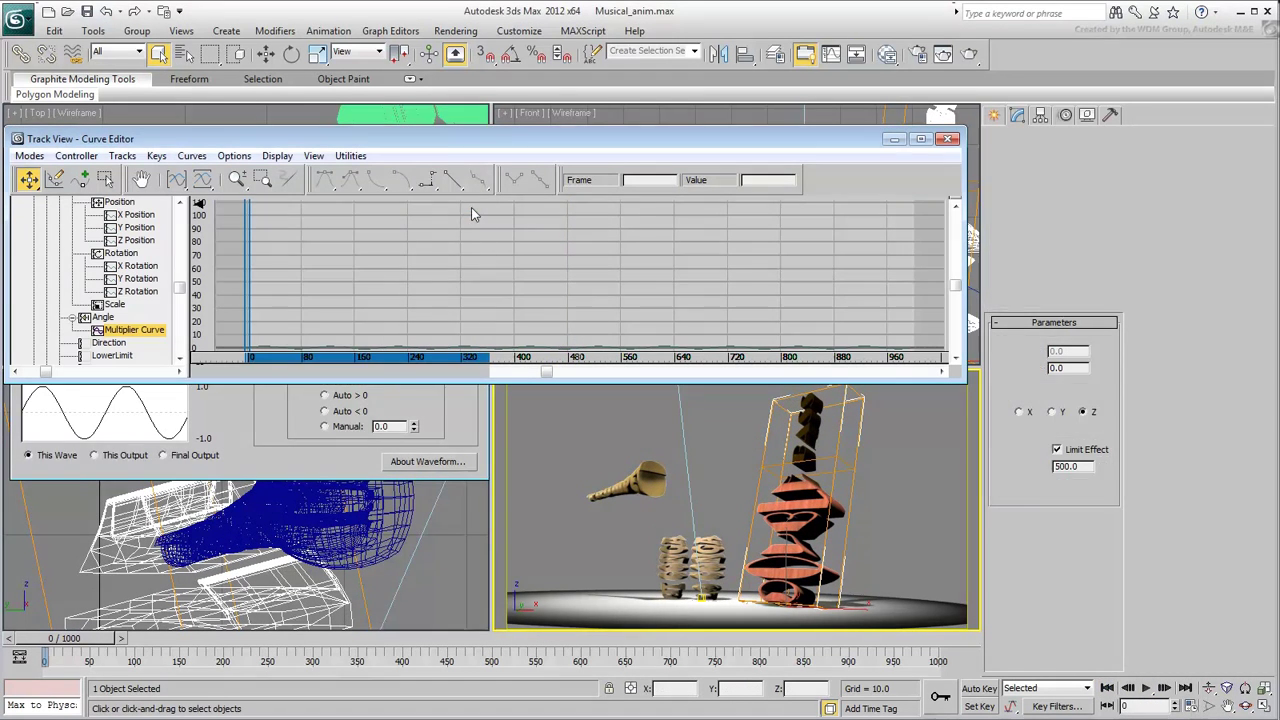
- Close the Curve Editor, deselect the bass, and play the animation back to frame 0
left_click(950, 139)
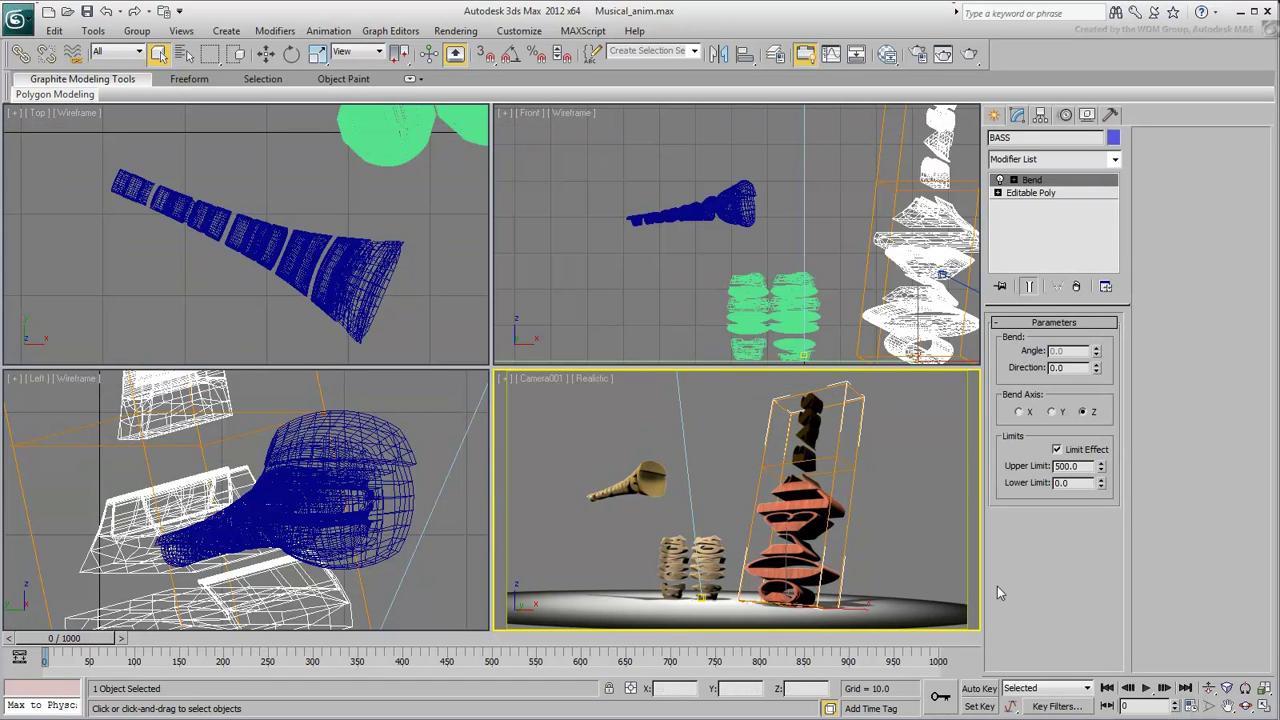
left_click(938, 532)
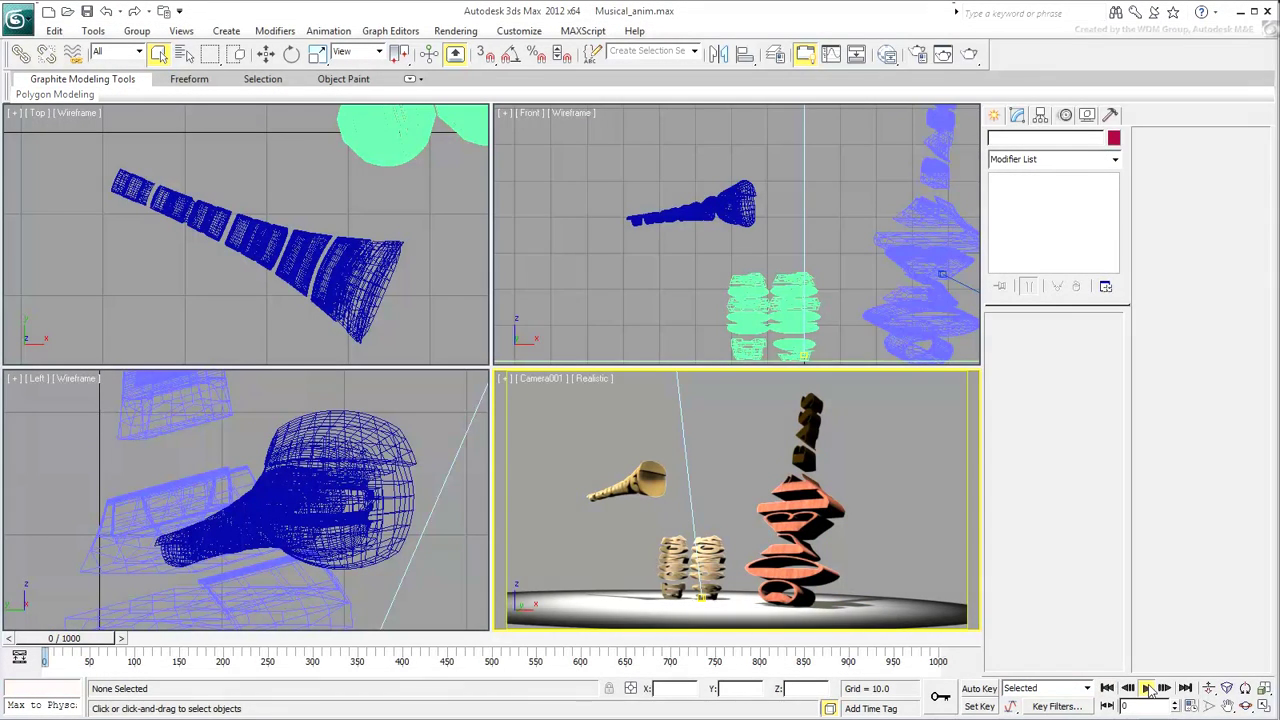
left_click(1147, 688)
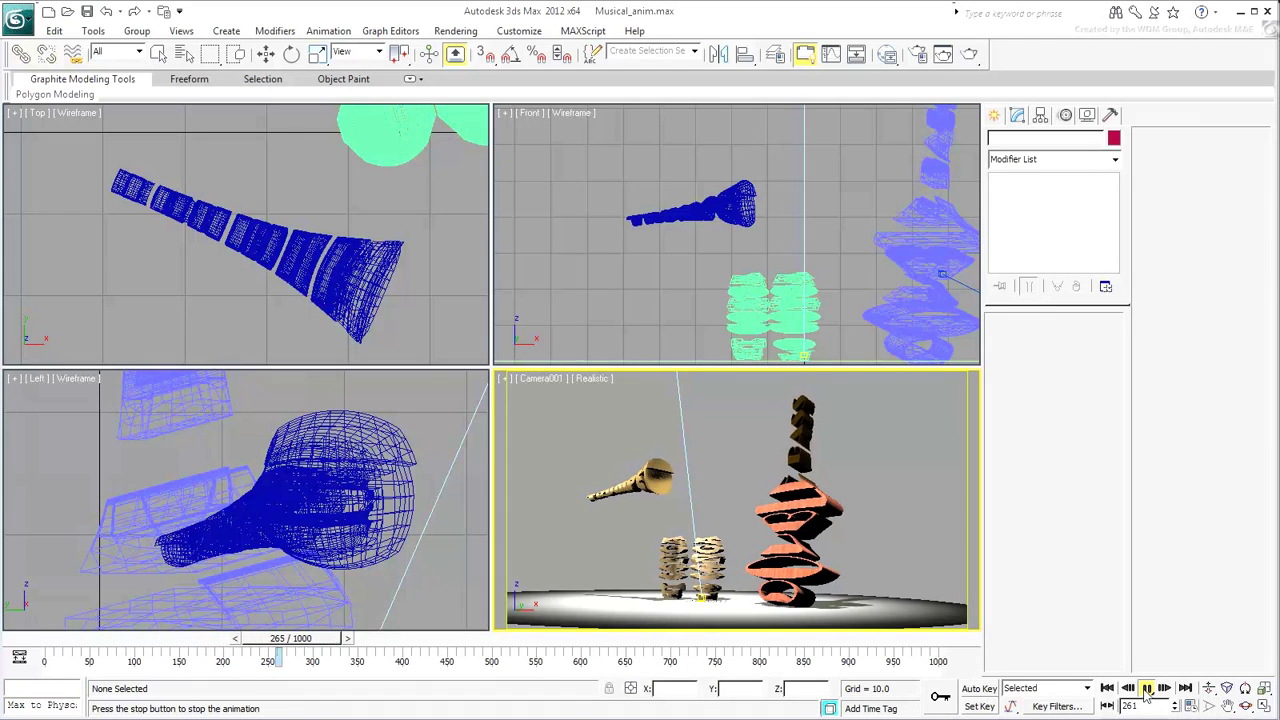
left_click(1147, 690)
left_click(1110, 688)
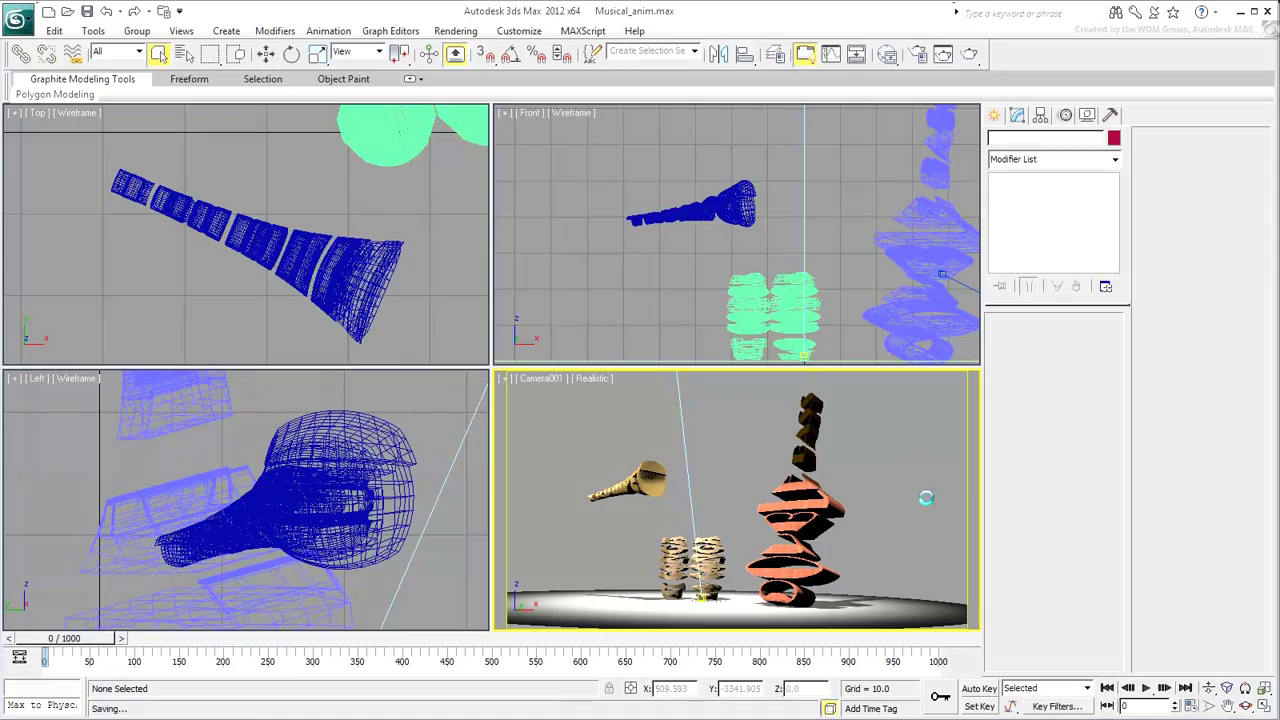